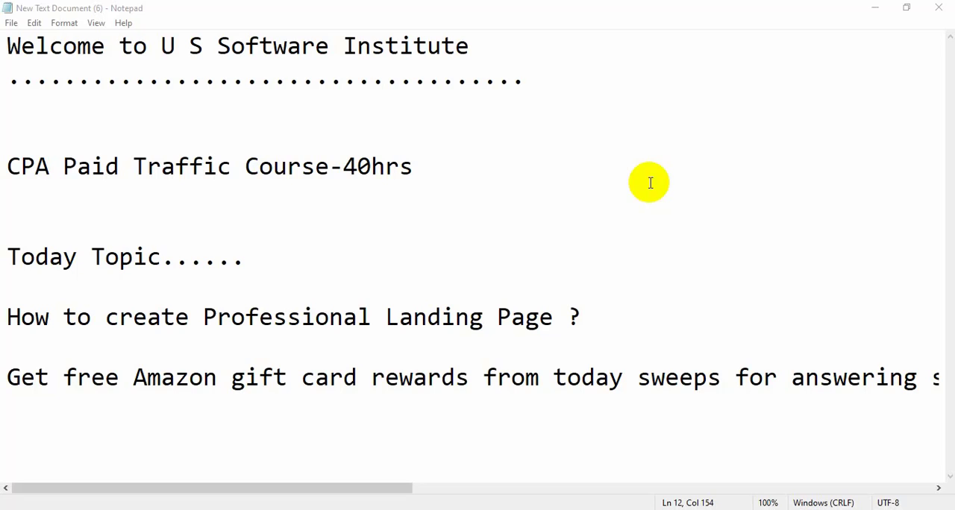
# Title the new page "Get $250 amazon gift card codes" and launch Thrive Architect for it
pyautogui.click(875, 9)
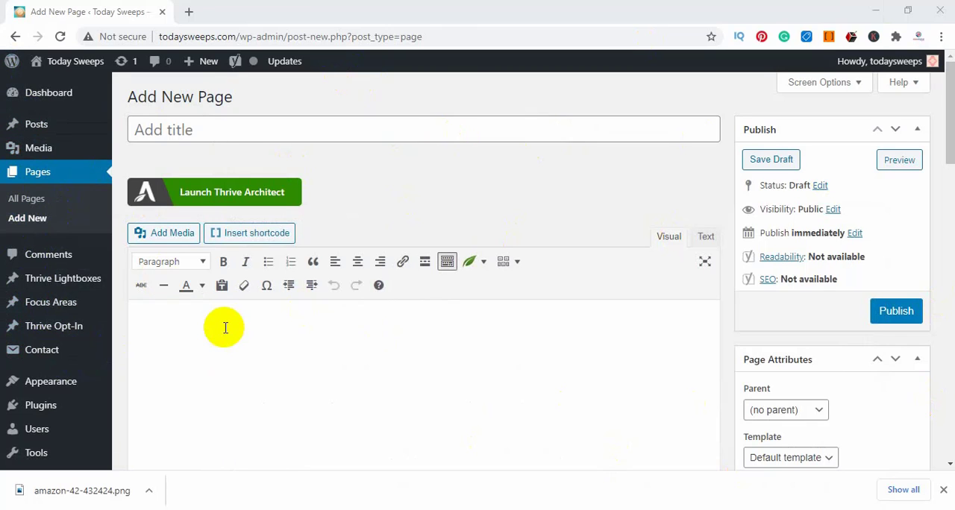
pyautogui.click(257, 126)
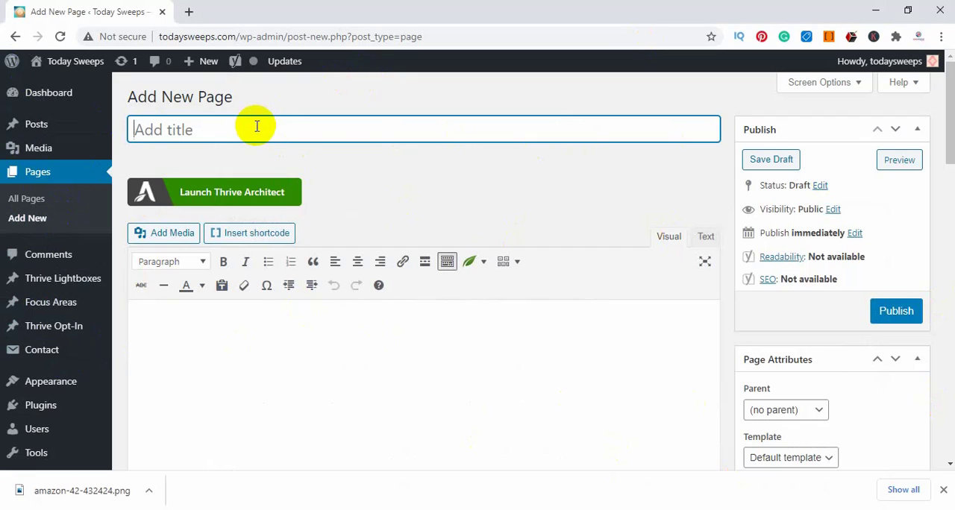
pyautogui.write('Get $250 amazon gift card codes')
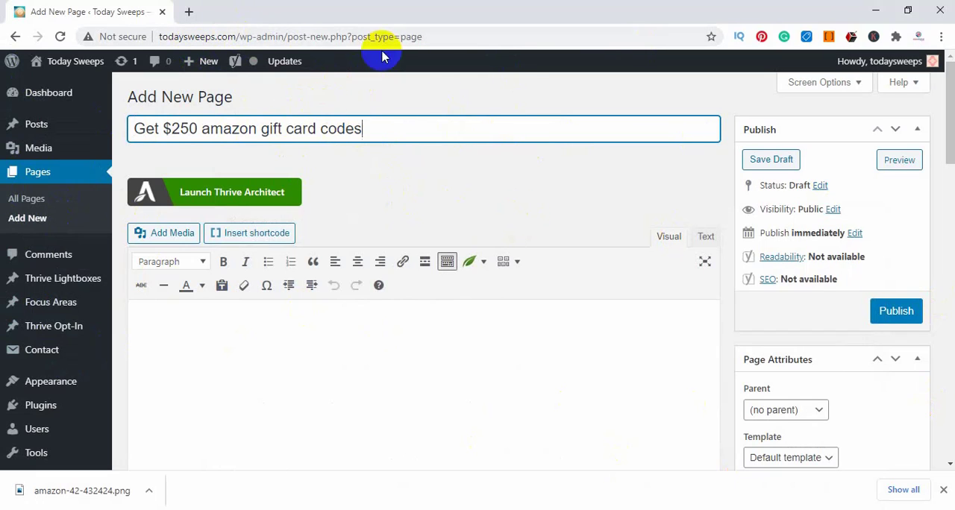
pyautogui.click(216, 203)
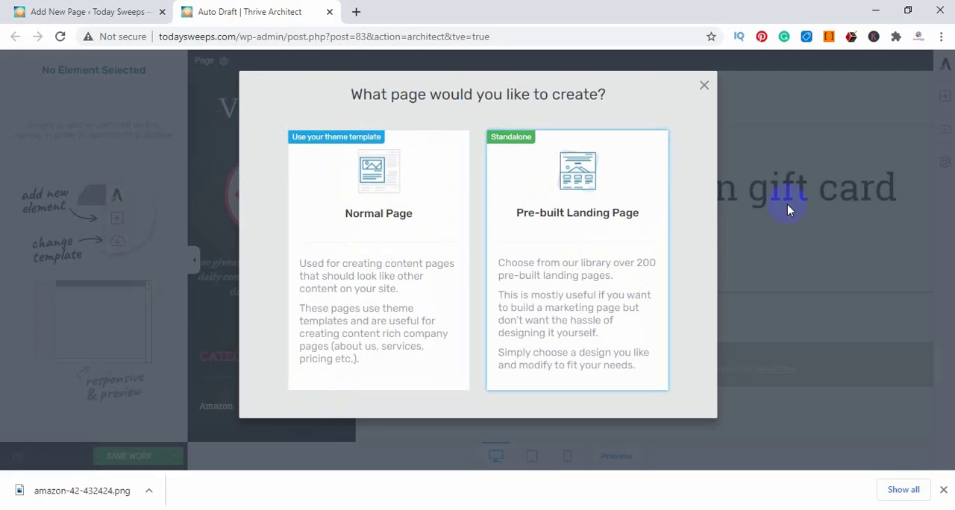
# Choose to create a pre-built landing page and browse the Smart Landing Page templates
pyautogui.click(507, 246)
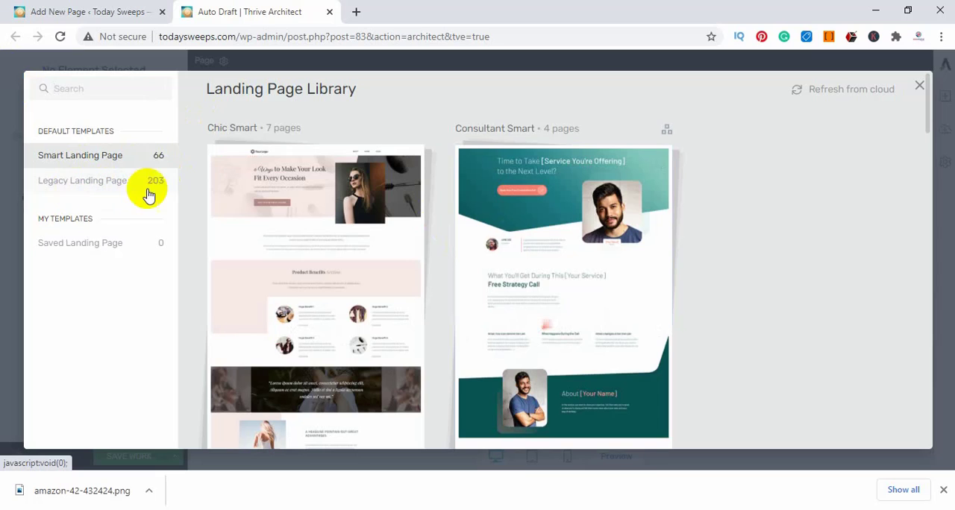
pyautogui.scroll(-10, 673, 288)
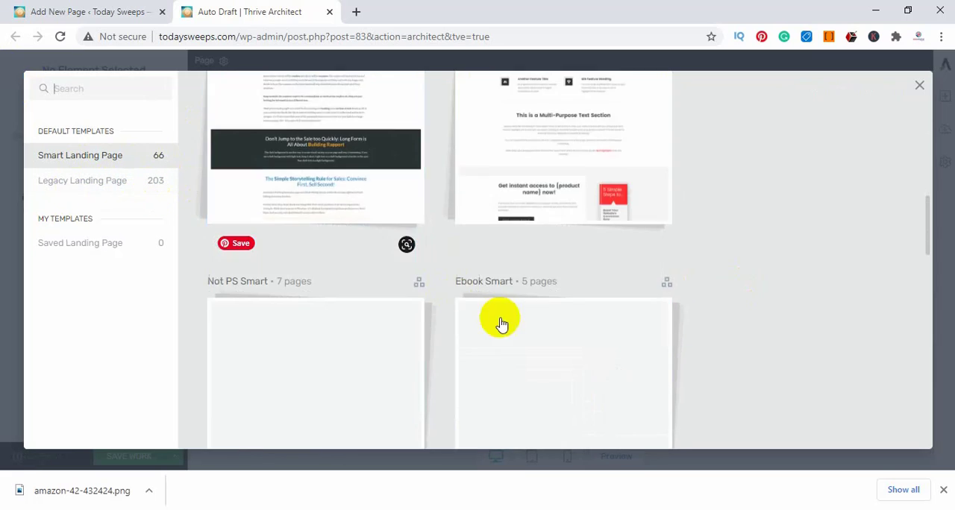
pyautogui.scroll(2, 524, 326)
pyautogui.scroll(10, 352, 263)
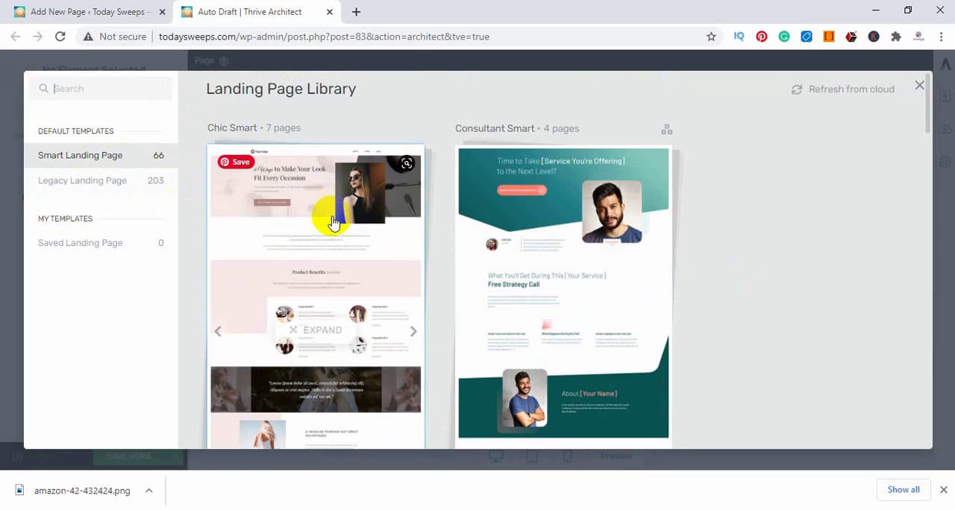
pyautogui.scroll(-5, 575, 194)
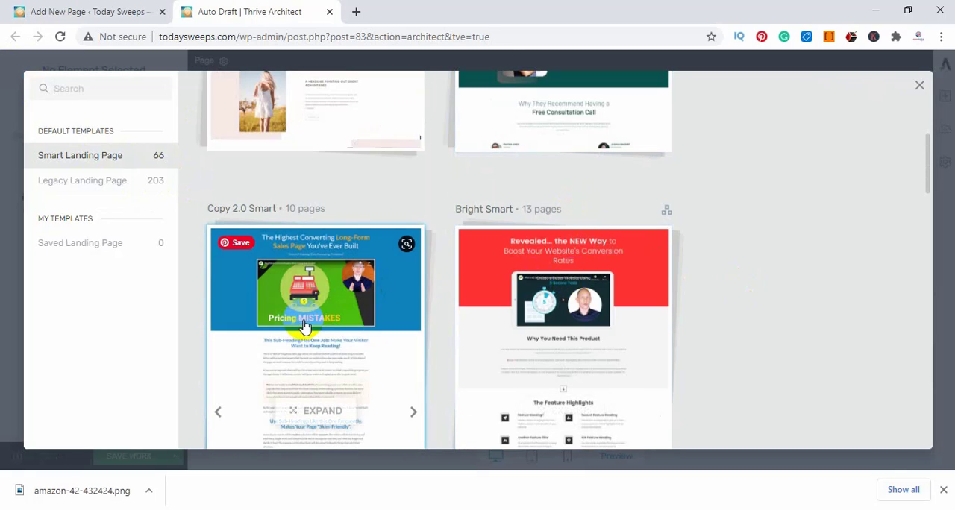
# Browse the Legacy Landing Page templates and apply the Lead Generation page from the Flat 2.0 set
pyautogui.click(94, 185)
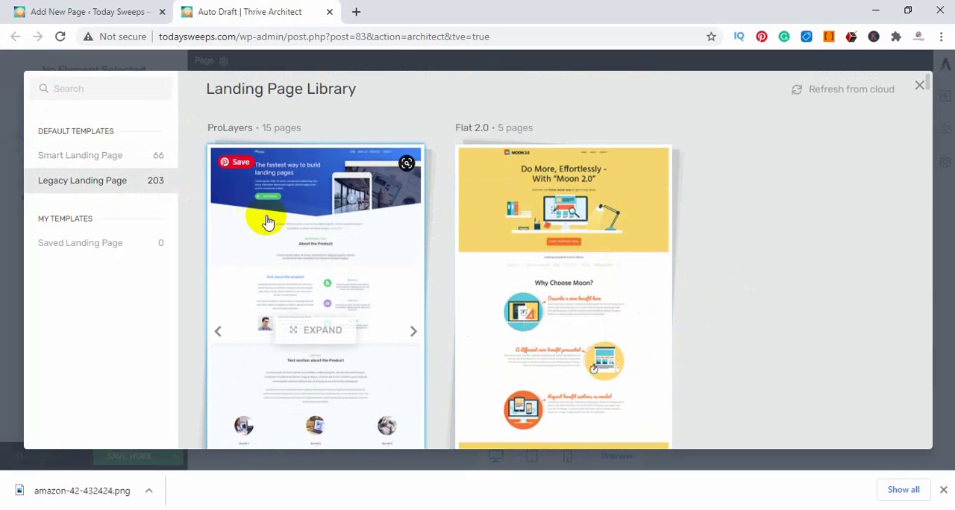
pyautogui.scroll(-2, 664, 230)
pyautogui.scroll(-3, 664, 229)
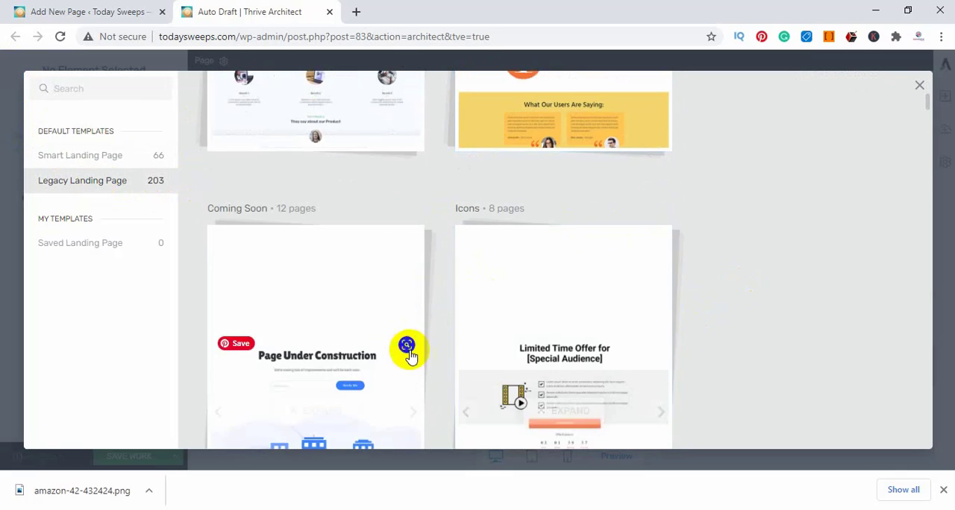
pyautogui.scroll(-8, 315, 350)
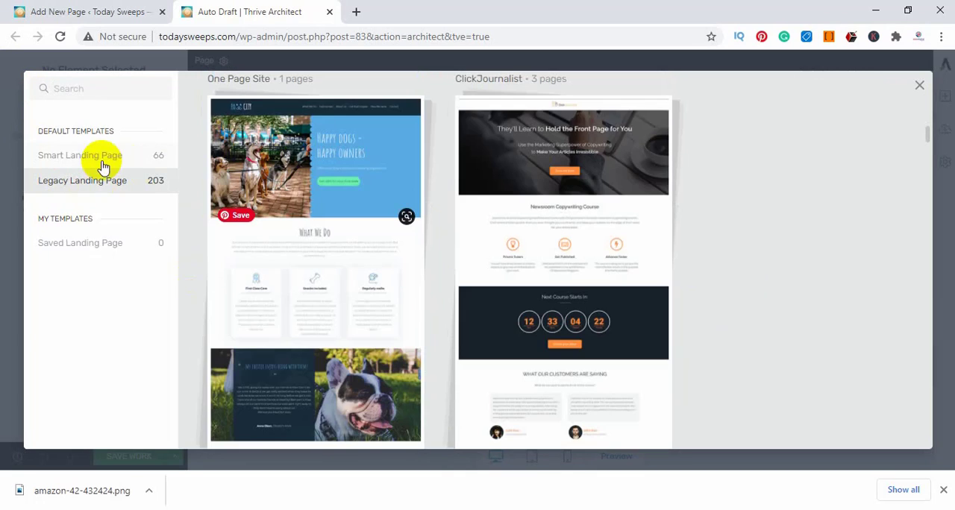
pyautogui.scroll(7, 366, 326)
pyautogui.scroll(5, 366, 327)
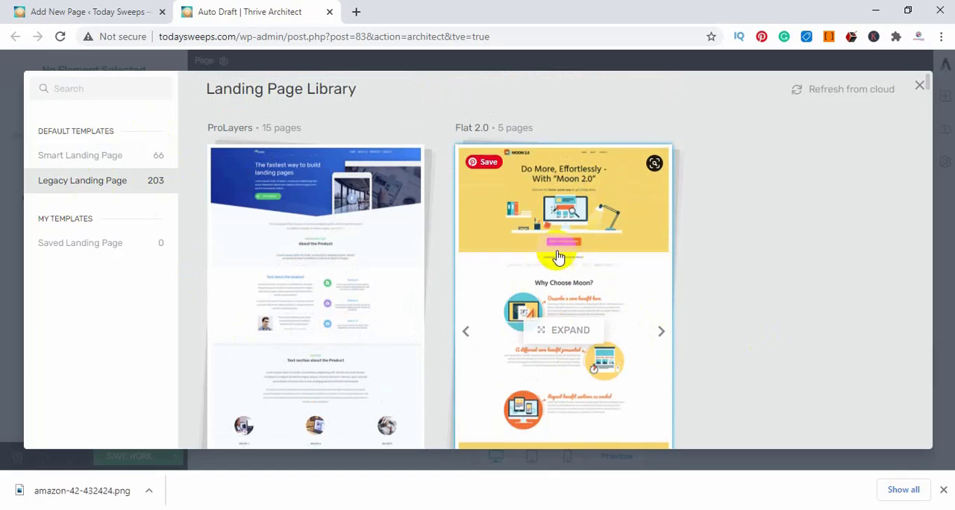
pyautogui.click(578, 232)
pyautogui.scroll(-6, 441, 291)
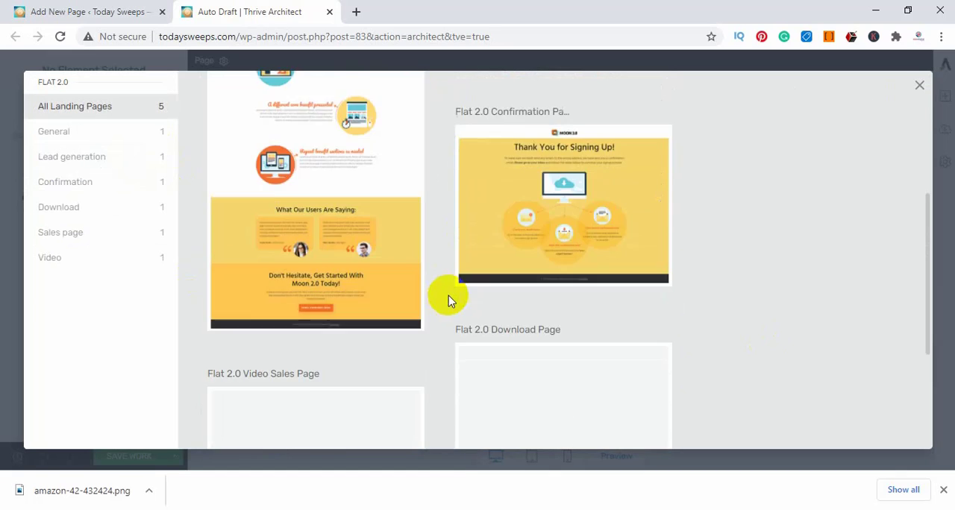
pyautogui.scroll(6, 603, 348)
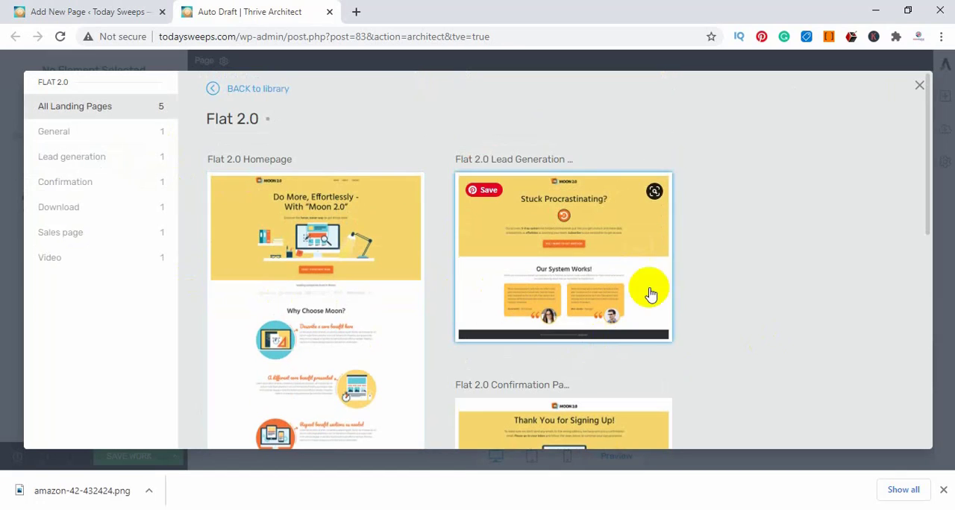
pyautogui.click(616, 235)
pyautogui.click(838, 430)
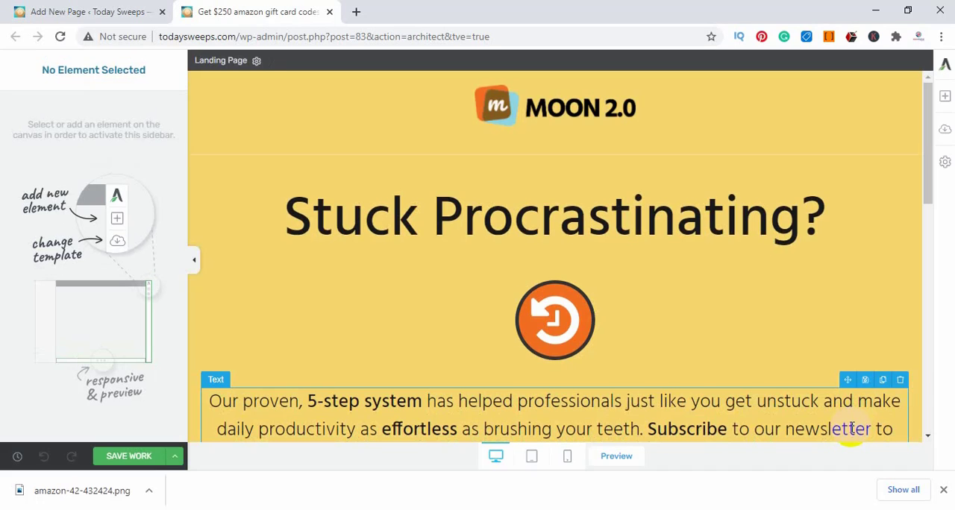
# Replace the MOON 2.0 logo in the page header with amazon-42-432424.png from the media library
pyautogui.click(194, 261)
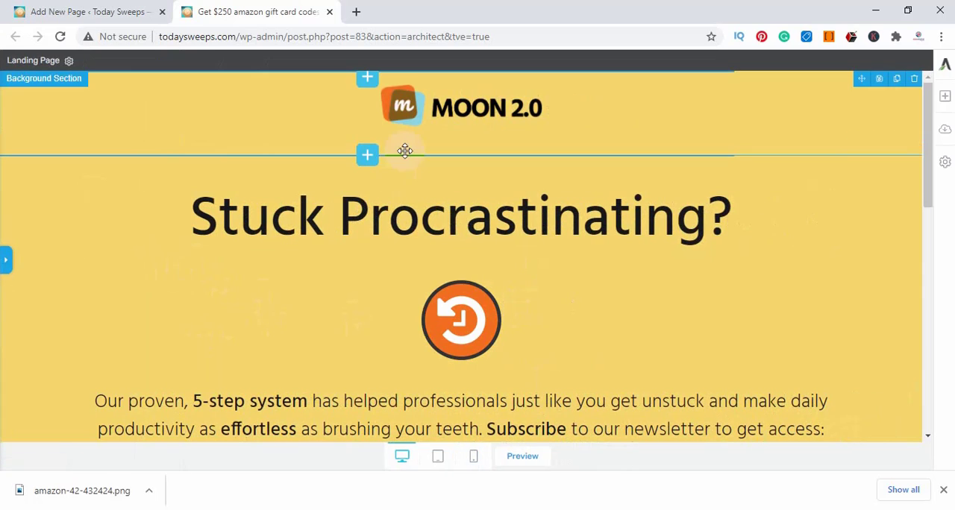
pyautogui.click(418, 117)
pyautogui.click(698, 137)
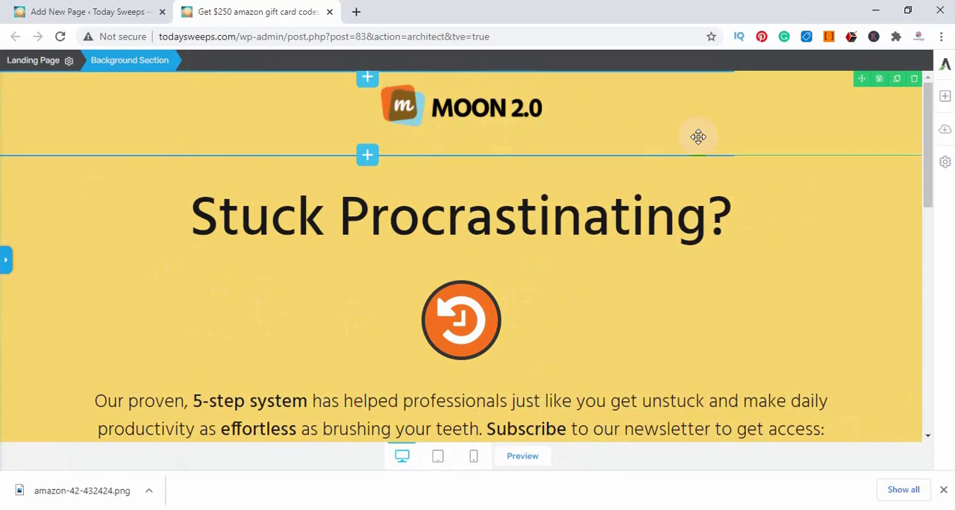
pyautogui.click(479, 112)
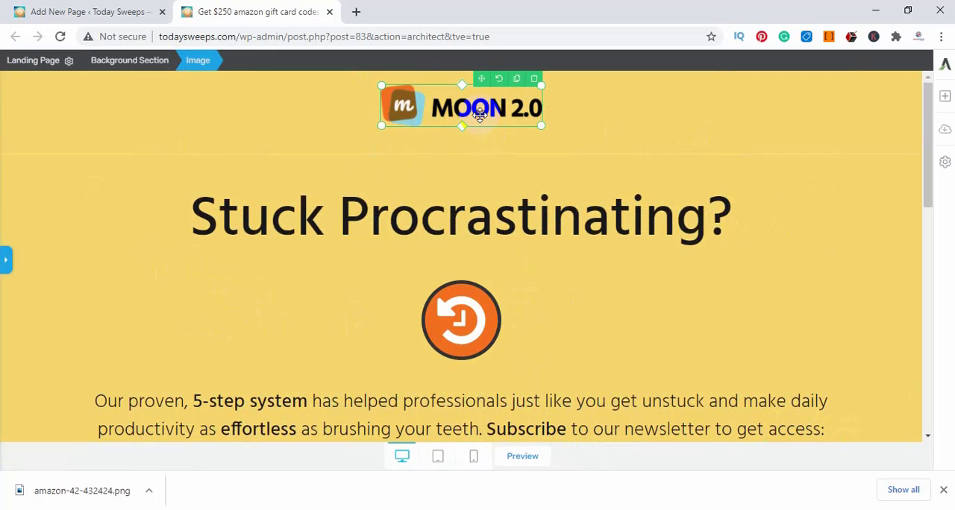
pyautogui.click(6, 260)
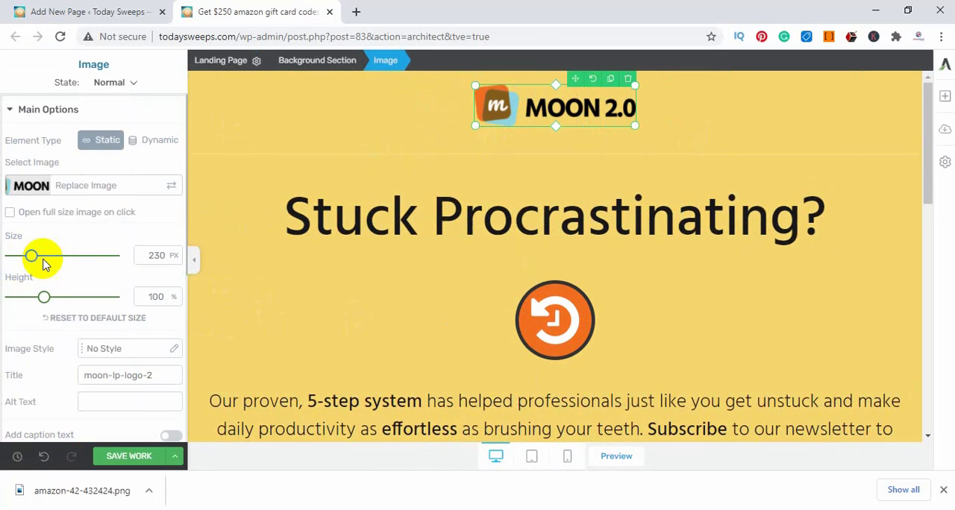
pyautogui.click(168, 183)
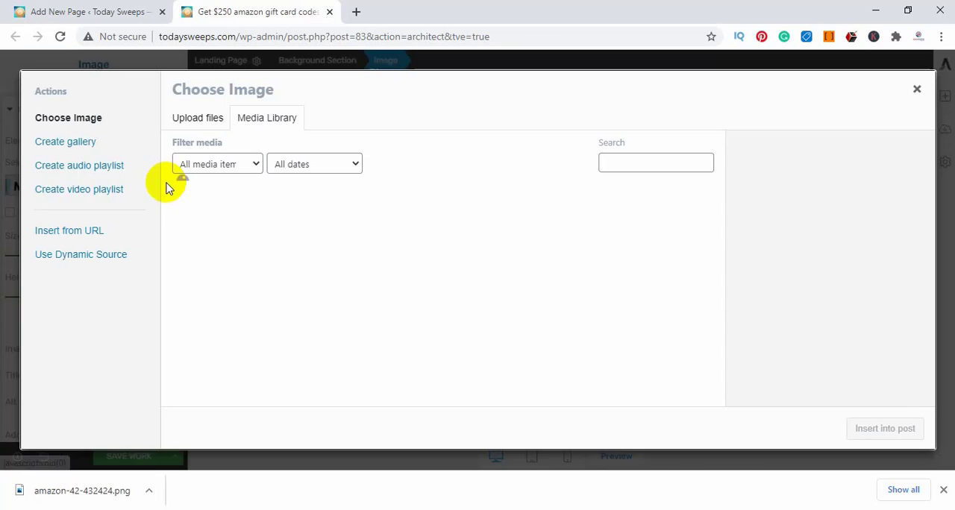
pyautogui.click(270, 118)
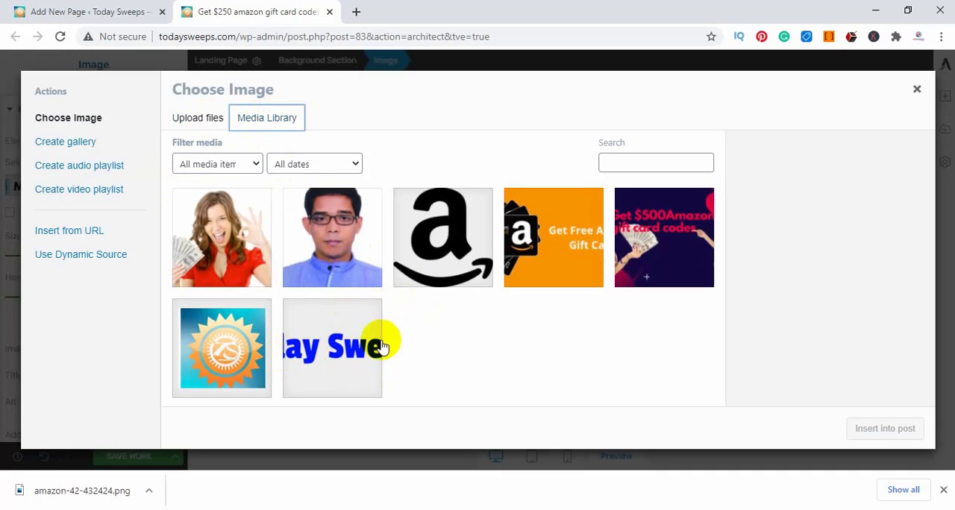
pyautogui.click(447, 239)
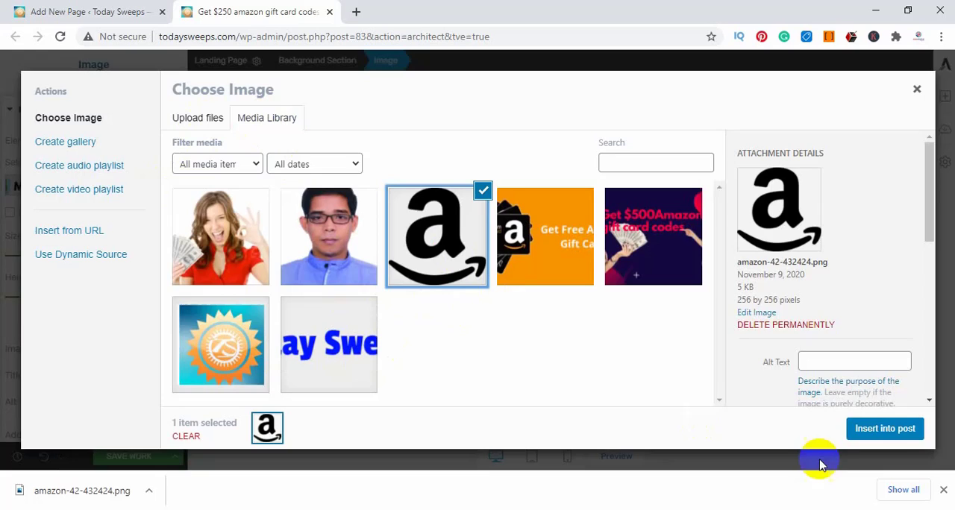
pyautogui.click(883, 428)
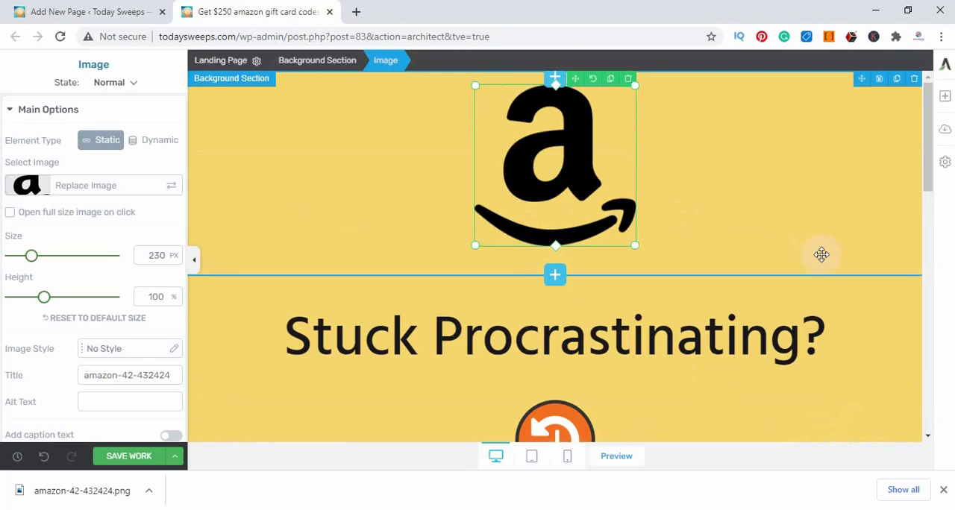
# Shrink the Amazon logo in the header proportionally to about 76 px
pyautogui.scroll(-2, 821, 255)
pyautogui.scroll(2, 813, 250)
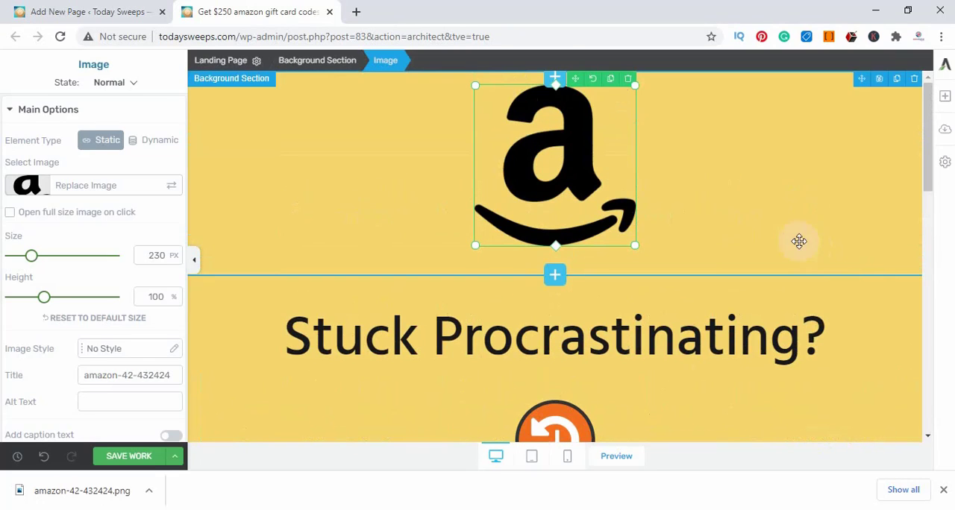
pyautogui.click(233, 202)
pyautogui.click(587, 186)
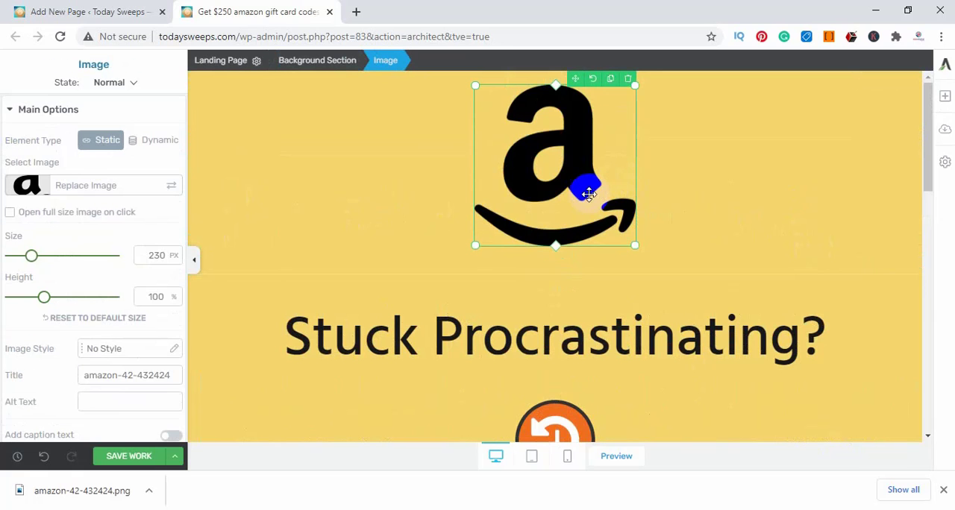
pyautogui.moveTo(635, 246); pyautogui.dragTo(578, 157)
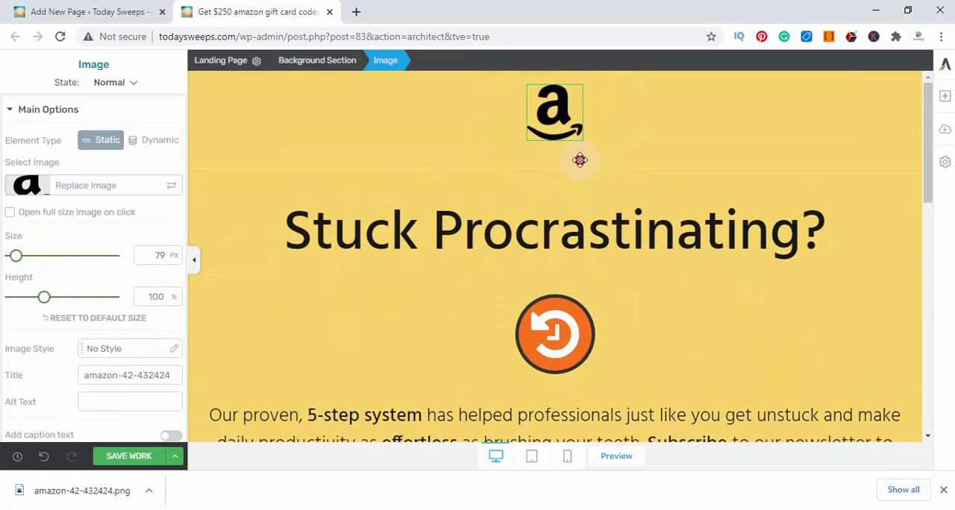
pyautogui.click(823, 330)
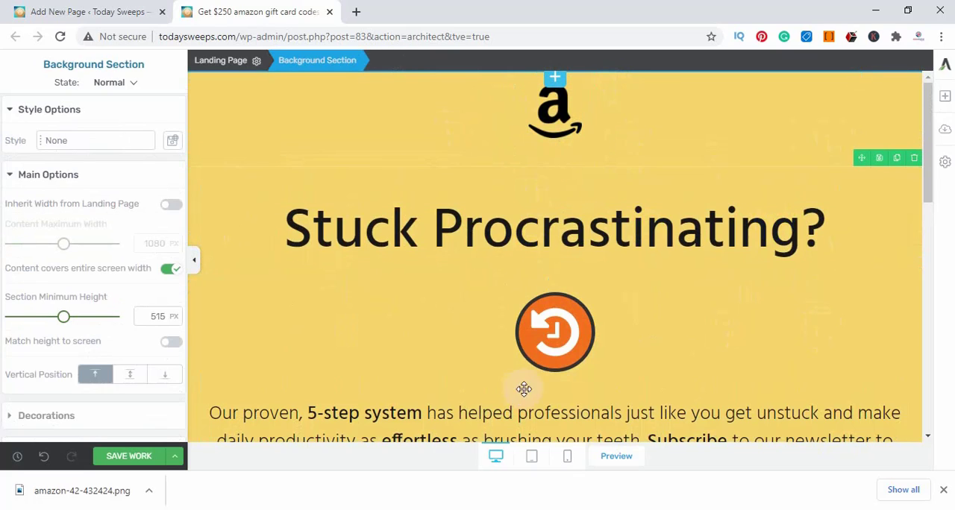
# Look through the options and icon library for the round history icon below the headline, and delete that icon
pyautogui.click(563, 357)
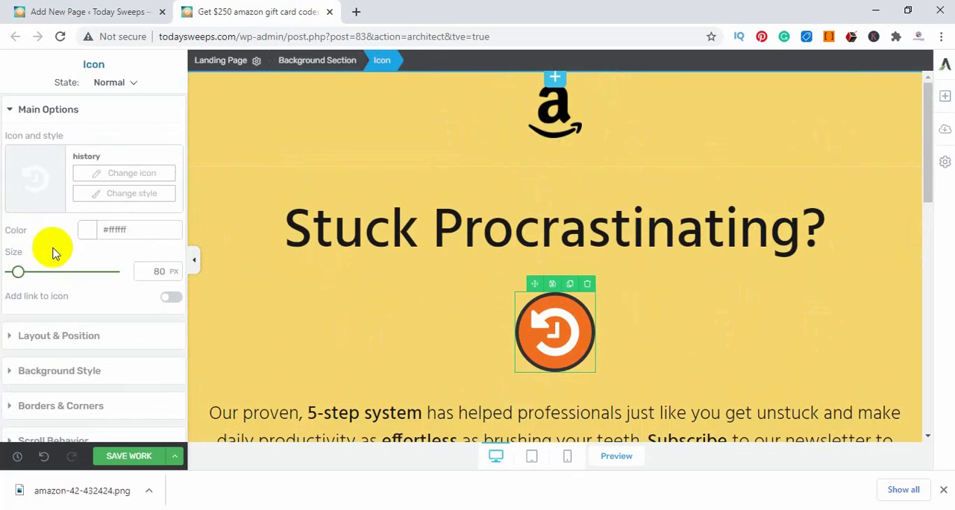
pyautogui.scroll(-2, 74, 252)
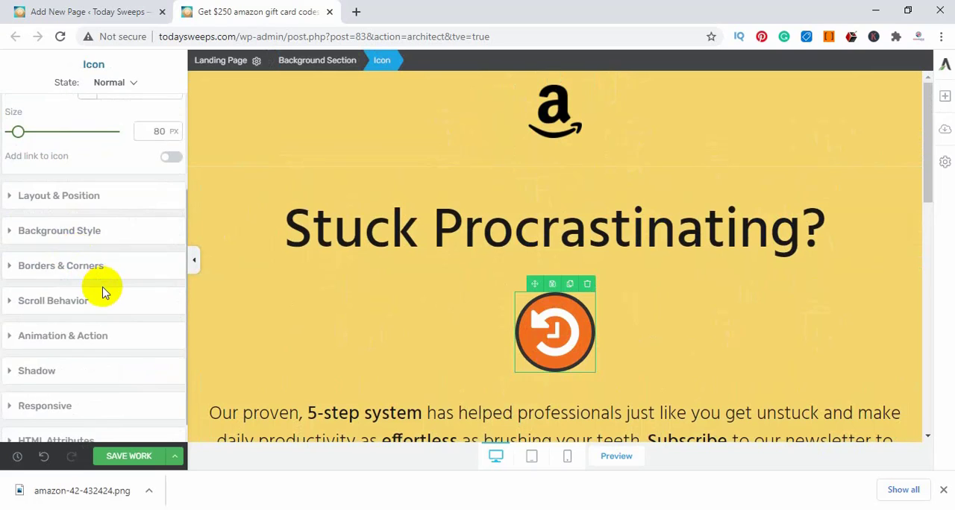
pyautogui.scroll(2, 102, 288)
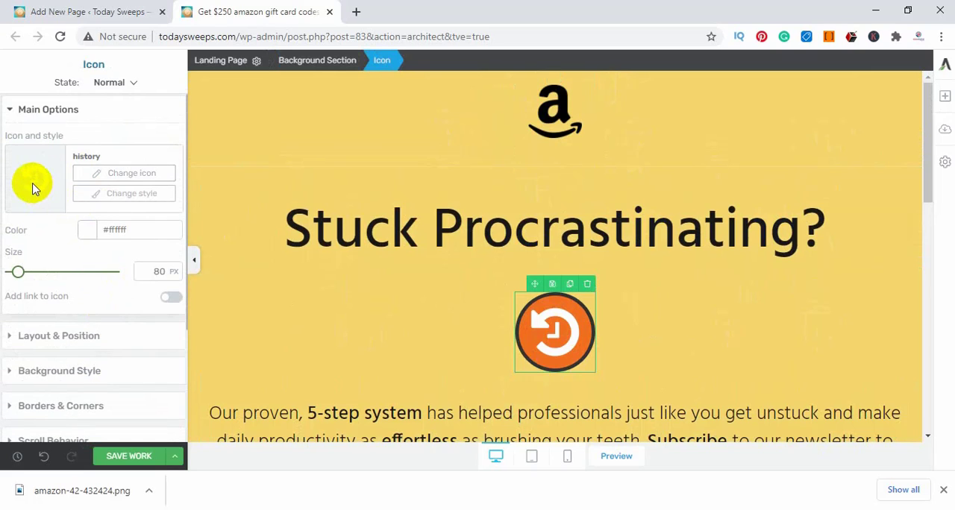
pyautogui.click(148, 182)
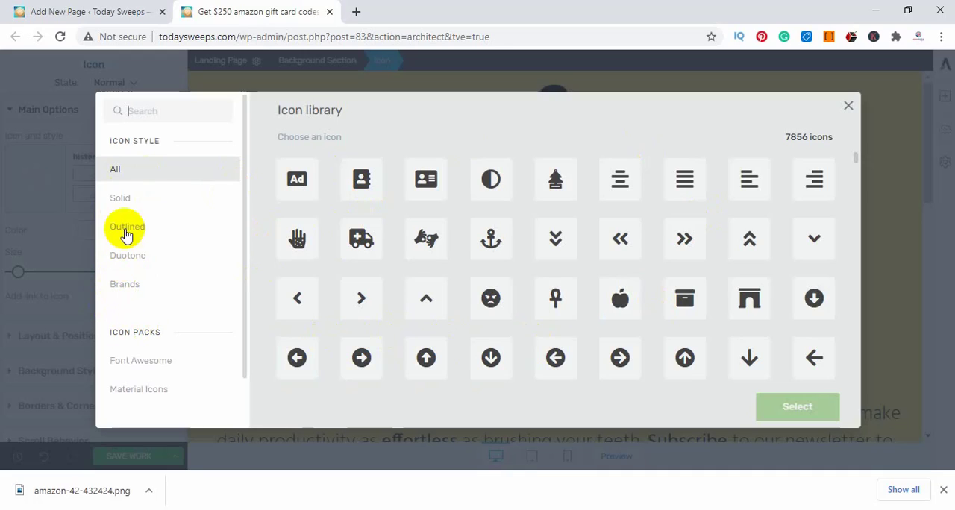
pyautogui.scroll(-2, 171, 256)
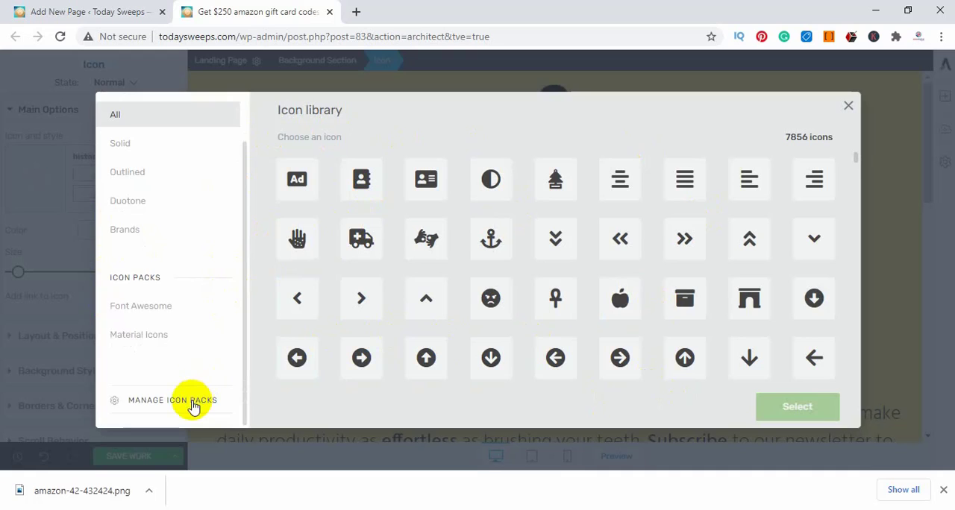
pyautogui.scroll(2, 171, 328)
pyautogui.click(848, 106)
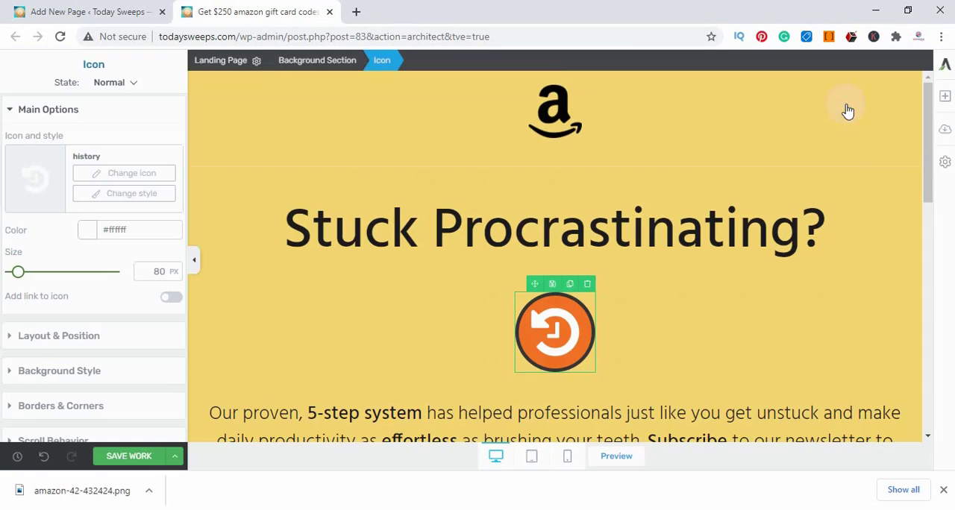
pyautogui.click(589, 286)
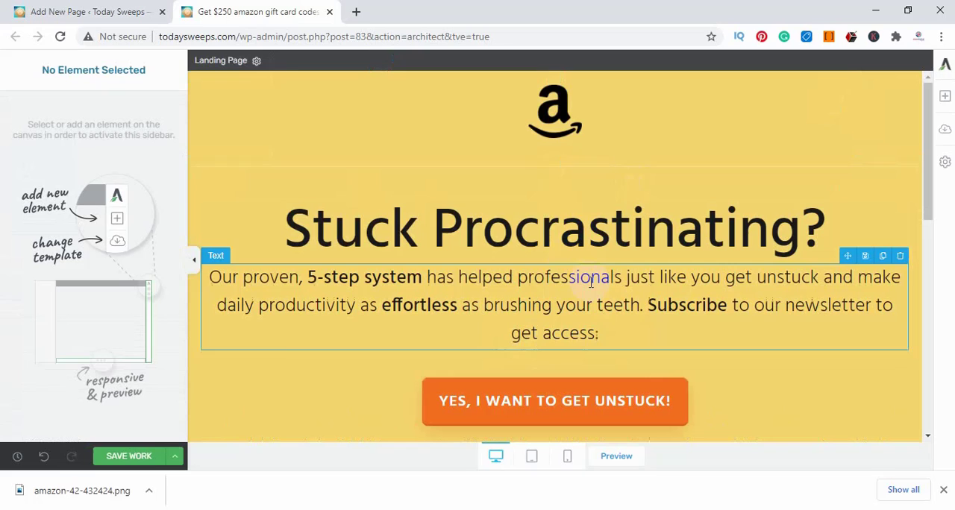
# Reduce the Amazon logo above the headline to about 50 px
pyautogui.click(567, 125)
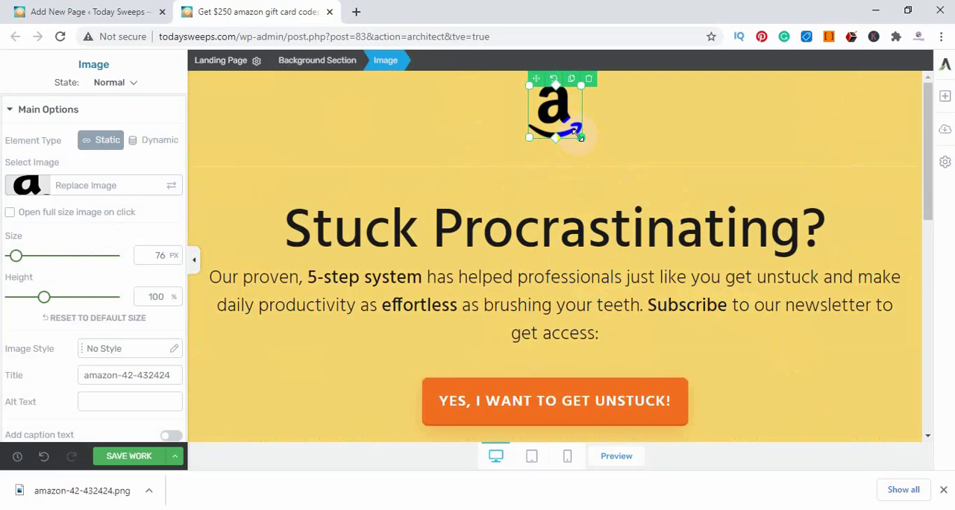
pyautogui.moveTo(580, 137); pyautogui.dragTo(572, 124)
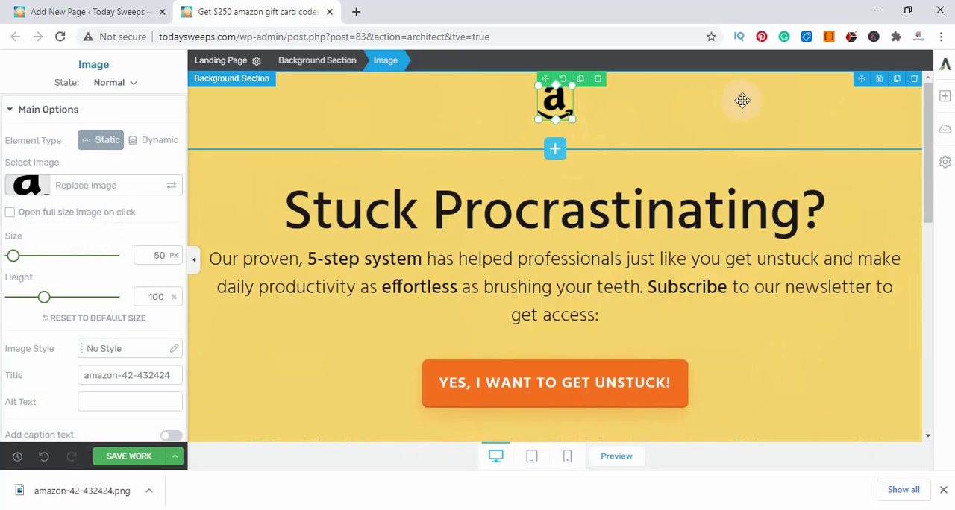
# Replace the "Stuck Procrastinating?" headline text with "Get $250 amazon gift card codes"
pyautogui.doubleClick(512, 204)
pyautogui.click(512, 204)
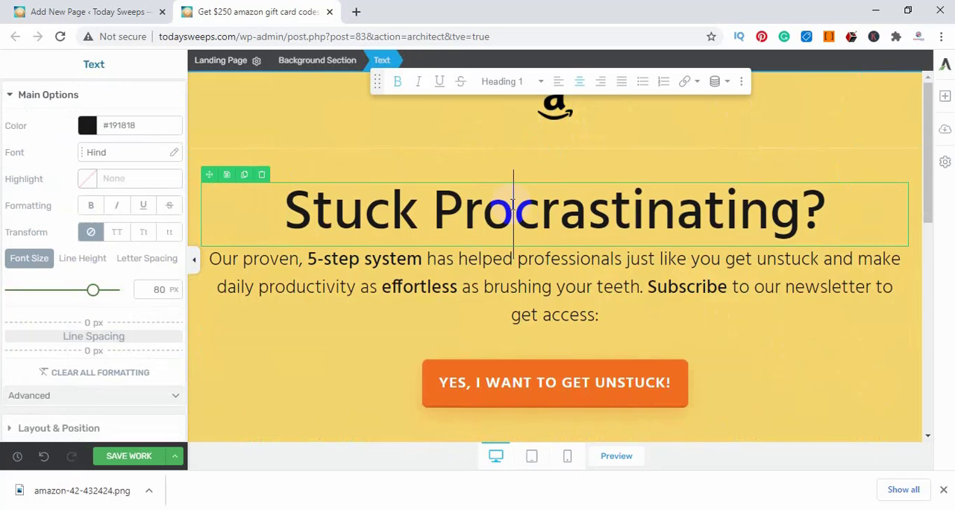
pyautogui.doubleClick(512, 203)
pyautogui.tripleClick(512, 204)
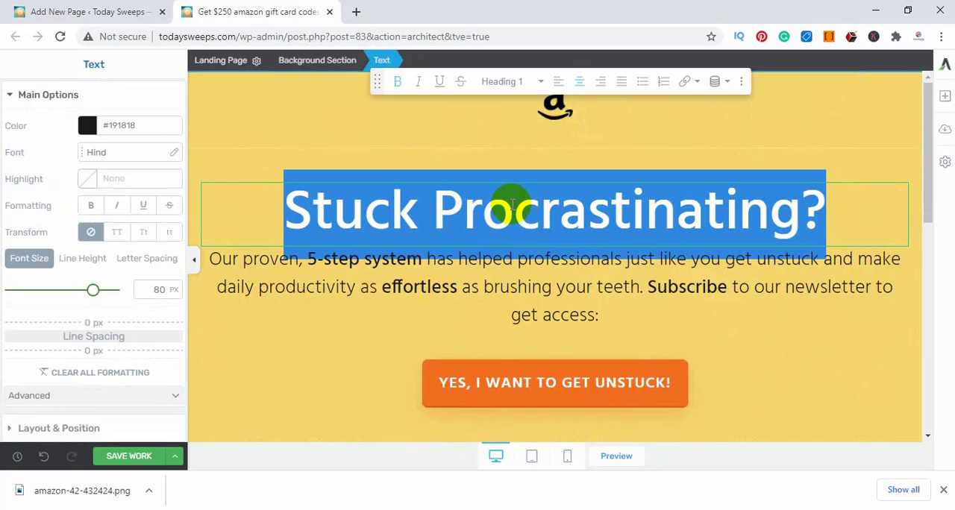
pyautogui.write('Get $250 amazon gift card codes')
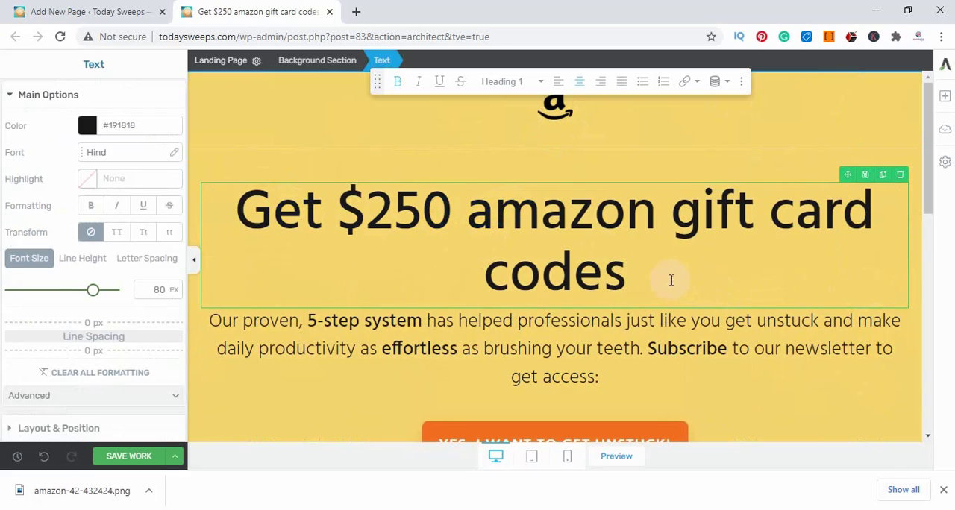
# Reduce the font size of the whole main headline to 69 px so it fits on one line
pyautogui.moveTo(672, 280); pyautogui.dragTo(251, 196)
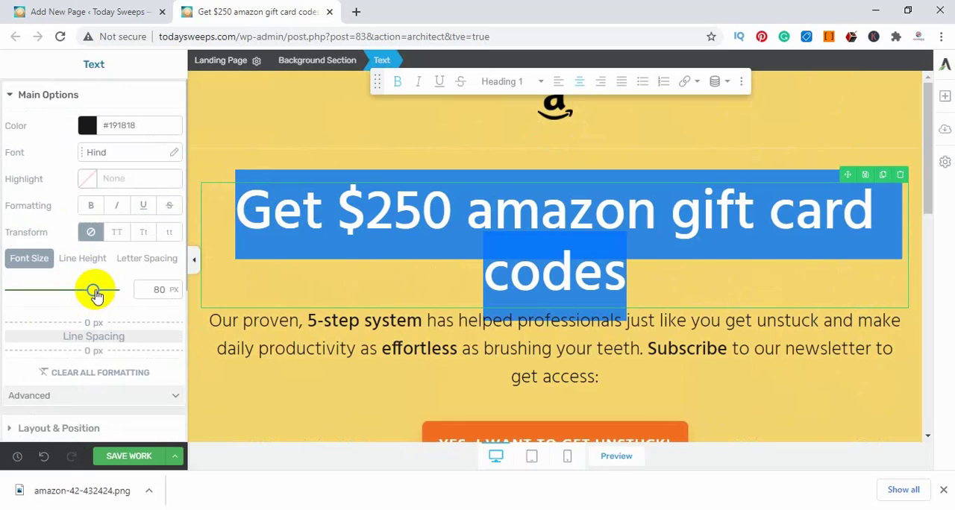
pyautogui.moveTo(94, 293); pyautogui.dragTo(81, 291)
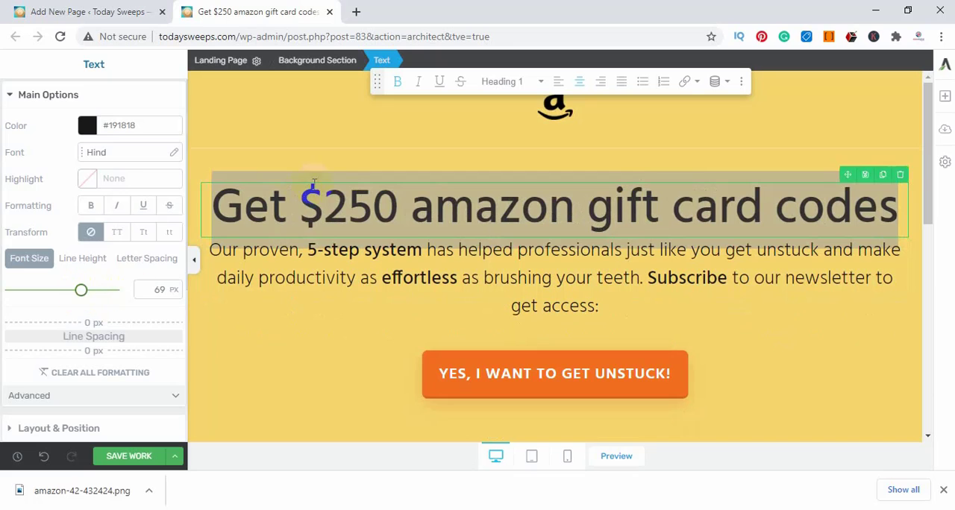
pyautogui.click(260, 341)
# Replace the paragraph below the headline with the "Get free Amazon gift card rewards from today sweeps..." sentence copied from the Notepad document
pyautogui.click(271, 251)
pyautogui.tripleClick(273, 254)
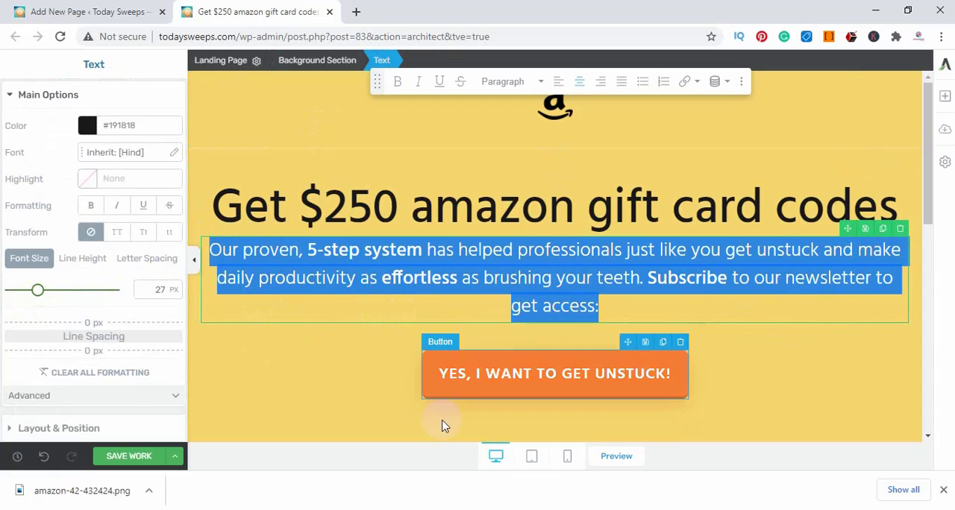
pyautogui.click(605, 509)
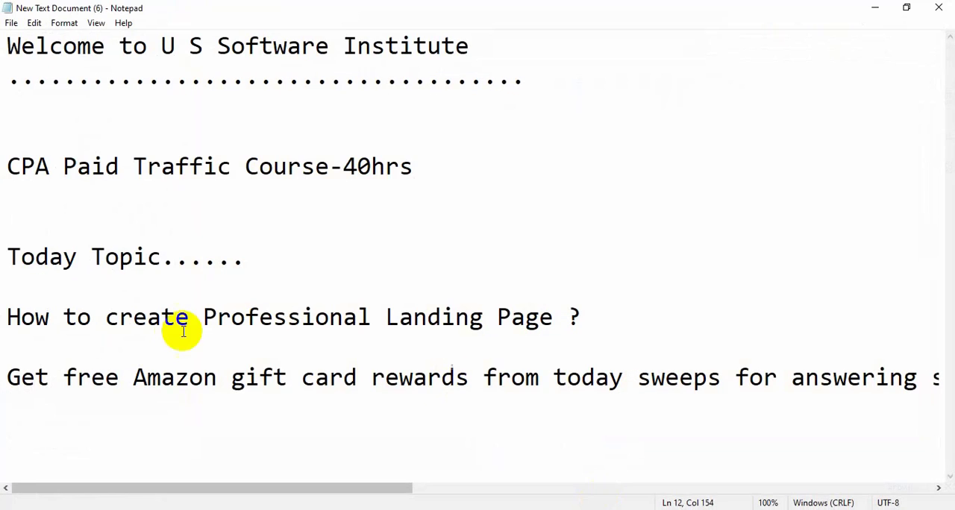
pyautogui.moveTo(4, 364); pyautogui.dragTo(935, 409)
pyautogui.hotkey('ctrl', 'c')
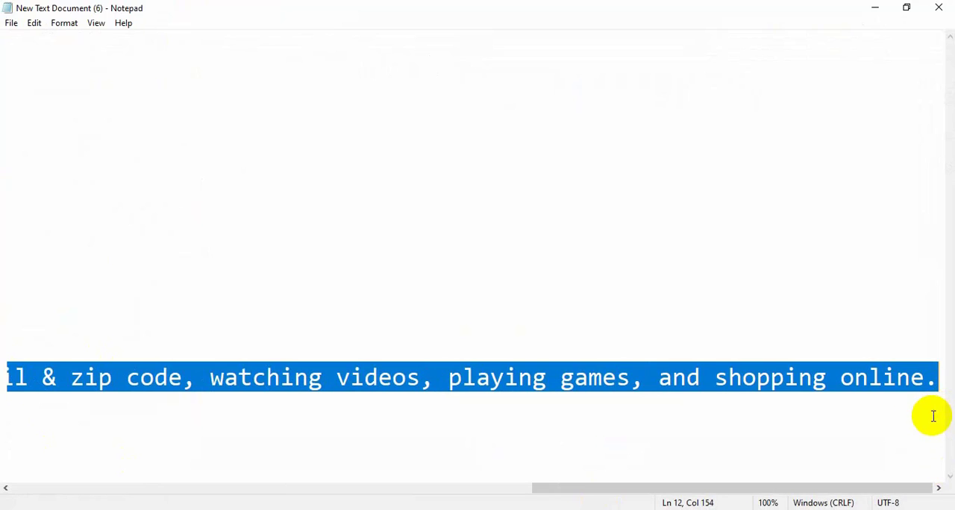
pyautogui.click(874, 8)
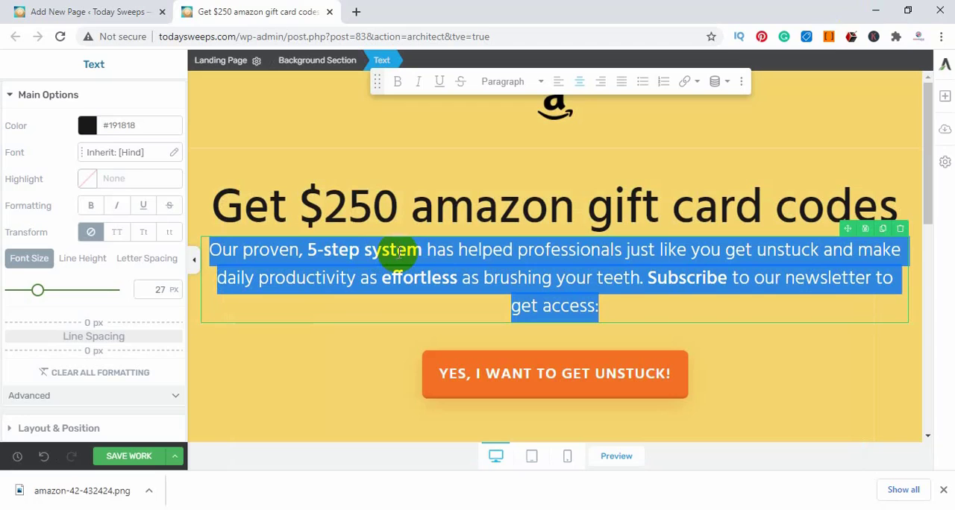
pyautogui.hotkey('ctrl', 'v')
# Enlarge the pasted paragraph below the main headline to 36 px and make it bold
pyautogui.tripleClick(452, 288)
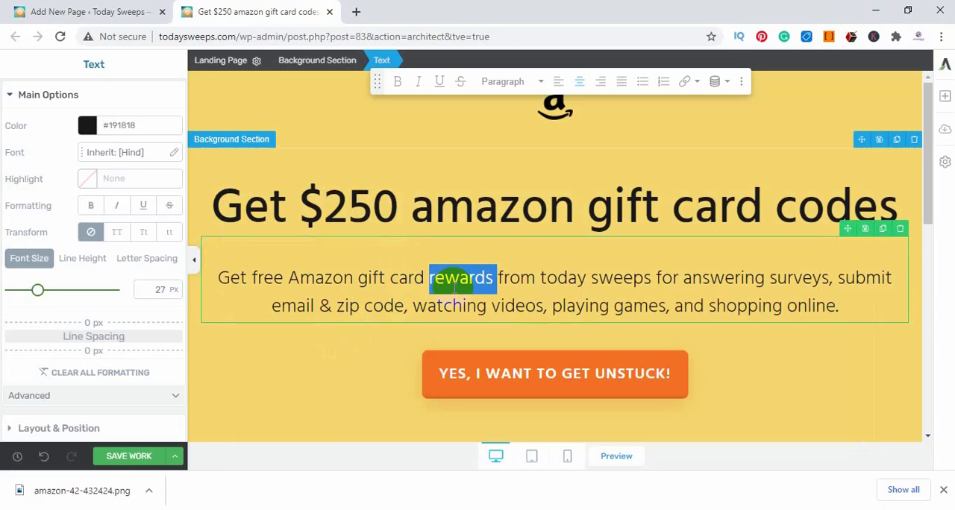
pyautogui.moveTo(33, 291); pyautogui.dragTo(48, 297)
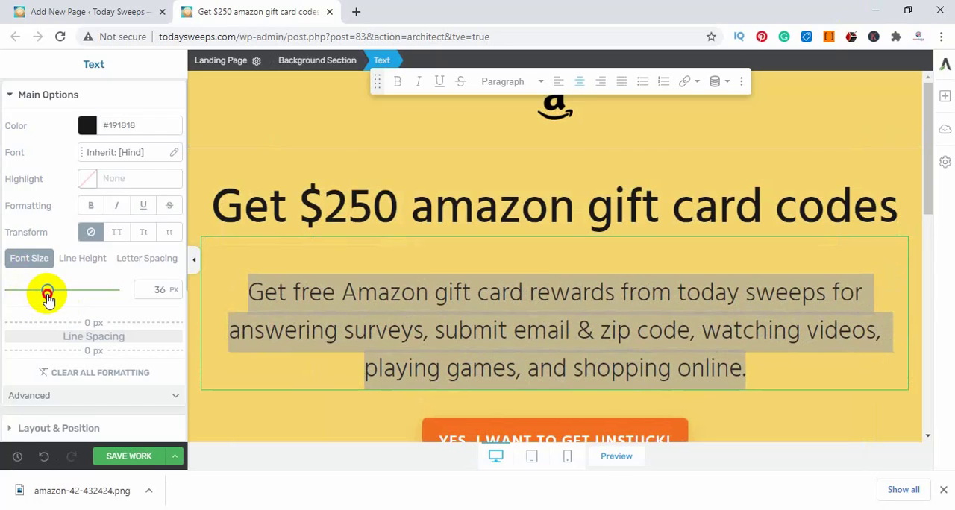
pyautogui.tripleClick(405, 331)
pyautogui.hotkey('ctrl', 'c')
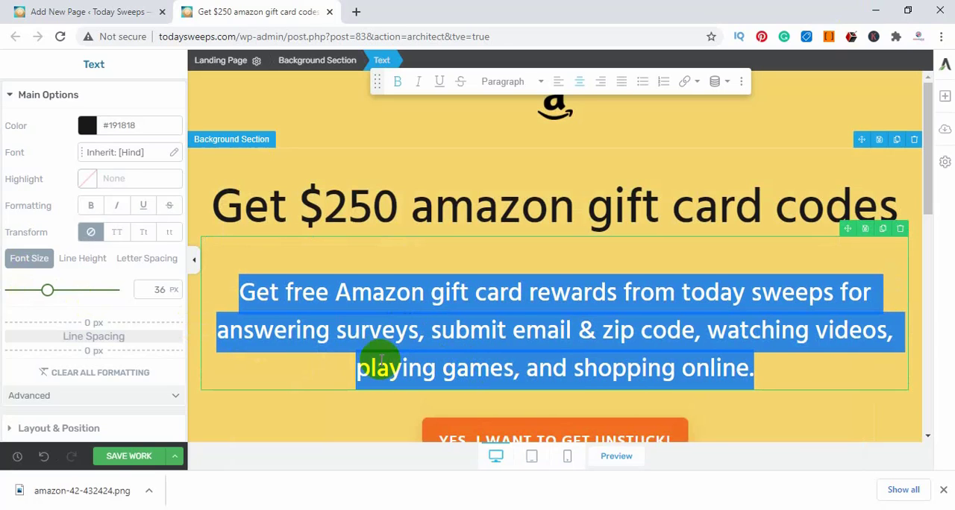
pyautogui.click(310, 378)
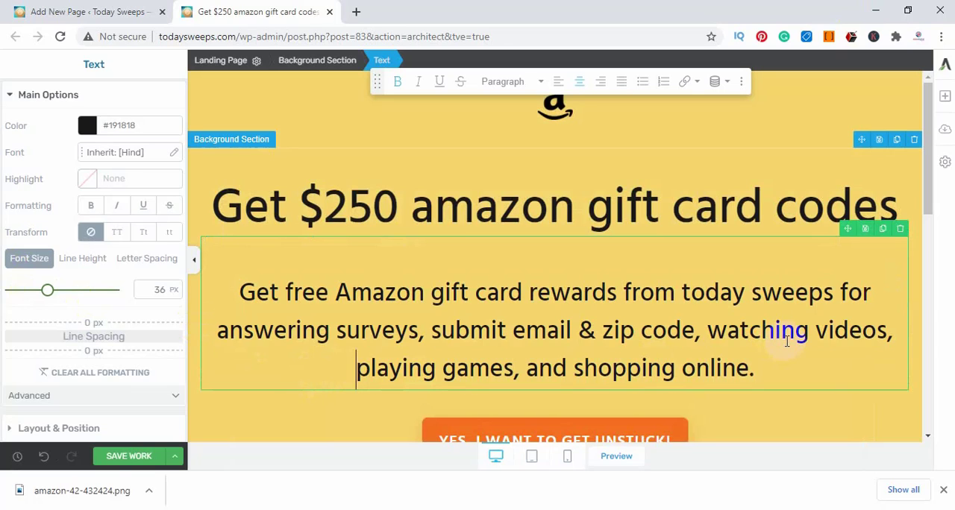
# Collapse the settings sidebar and review the logo, headline, paragraph and button, down to the "Our System Works!" section
pyautogui.scroll(-2, 672, 328)
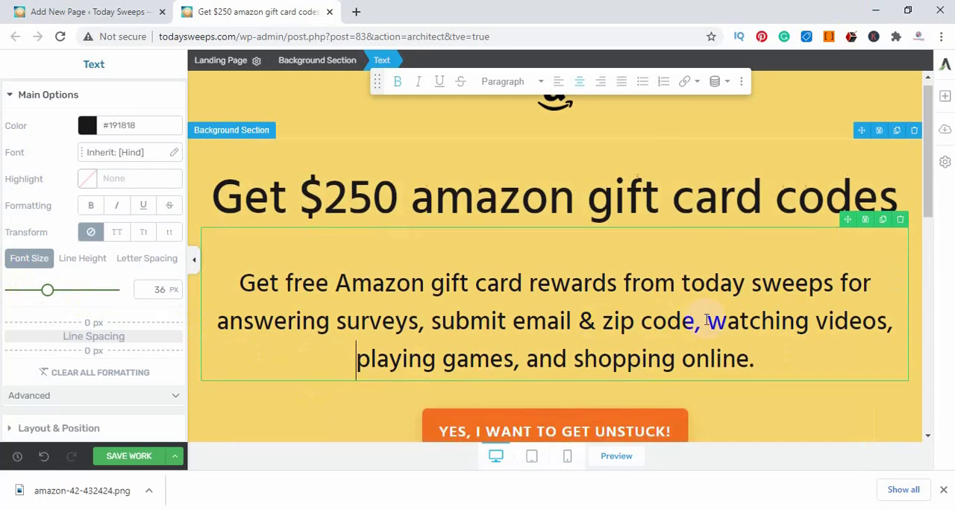
pyautogui.scroll(1, 522, 343)
pyautogui.click(284, 410)
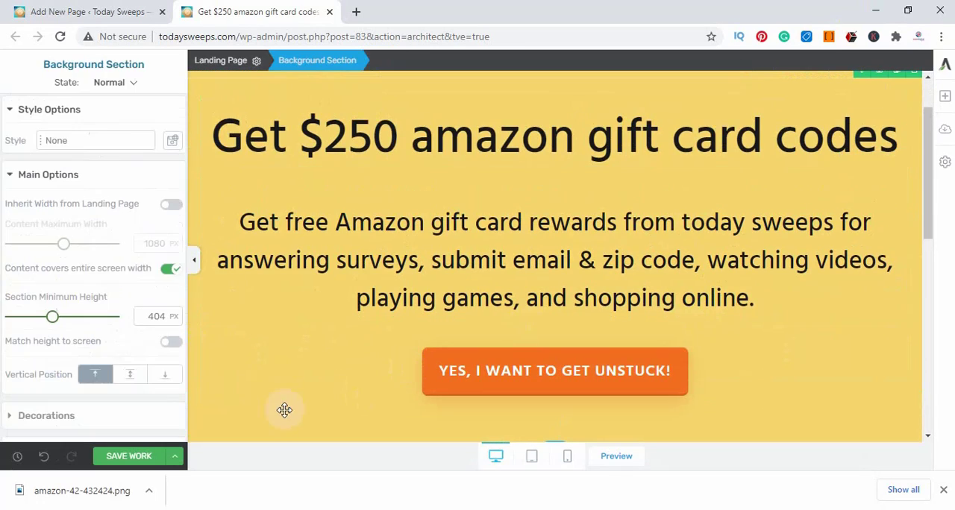
pyautogui.click(193, 260)
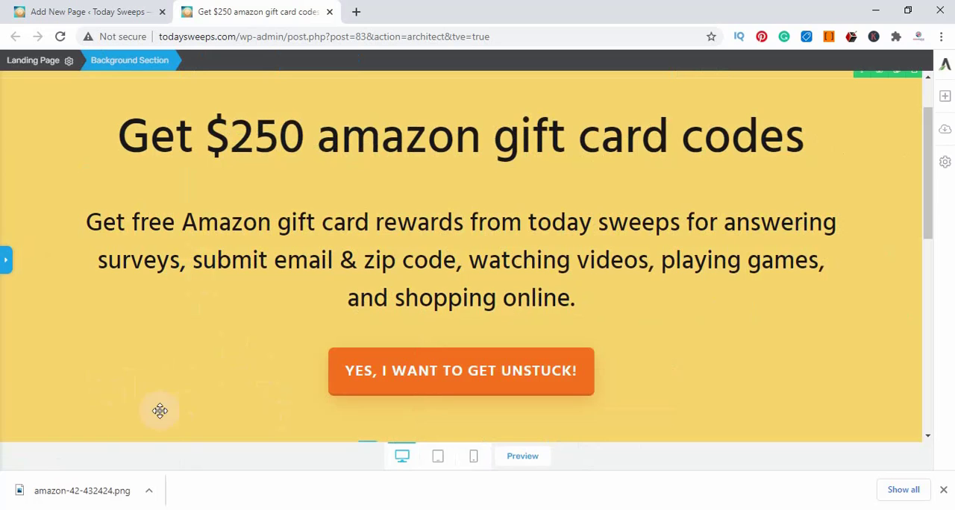
pyautogui.scroll(1, 903, 320)
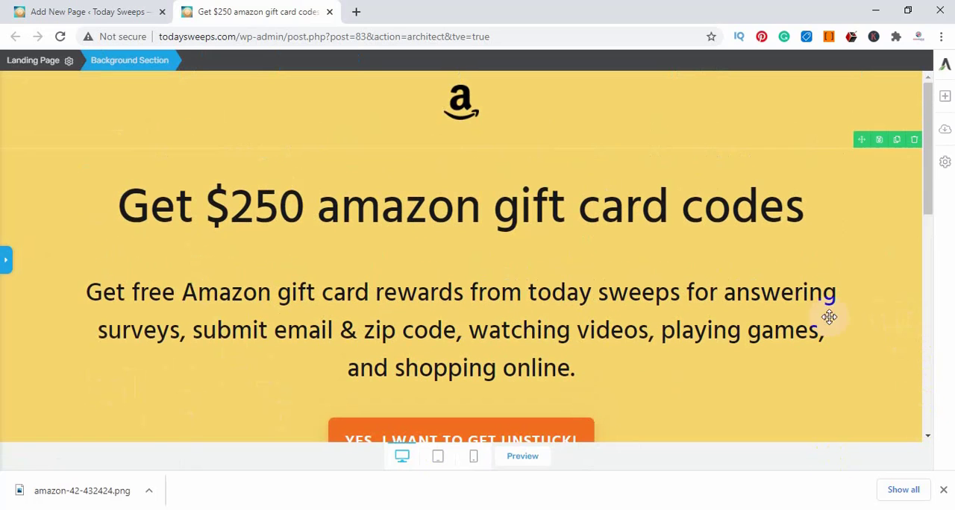
pyautogui.scroll(-2, 857, 346)
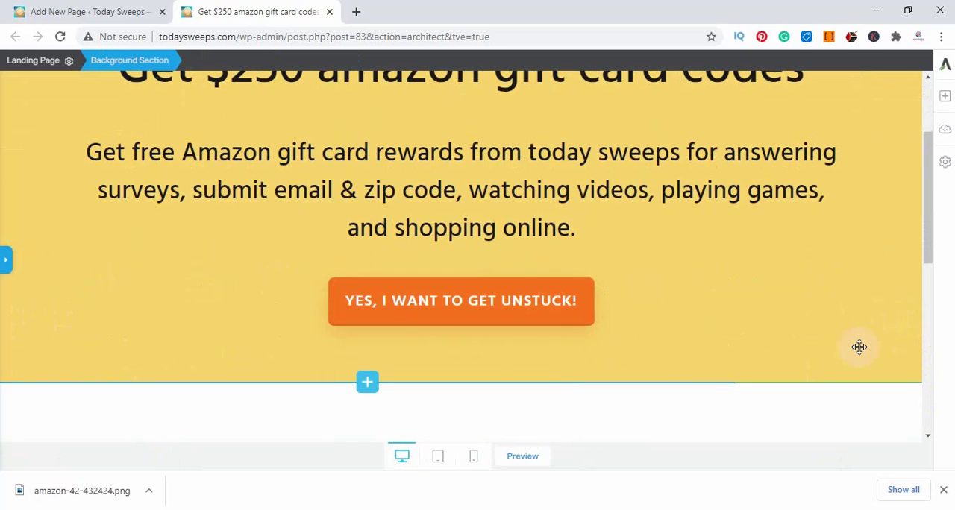
pyautogui.scroll(2, 857, 345)
pyautogui.click(453, 88)
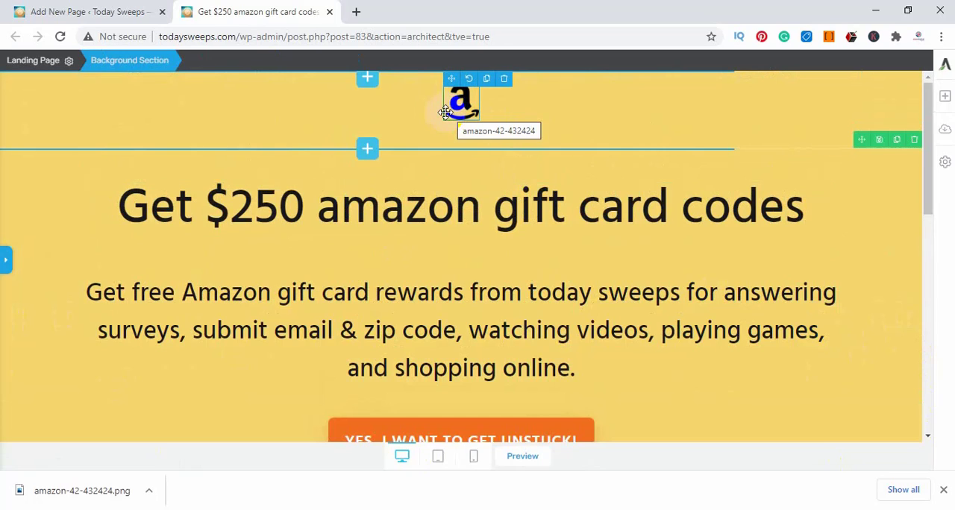
pyautogui.scroll(-1, 544, 356)
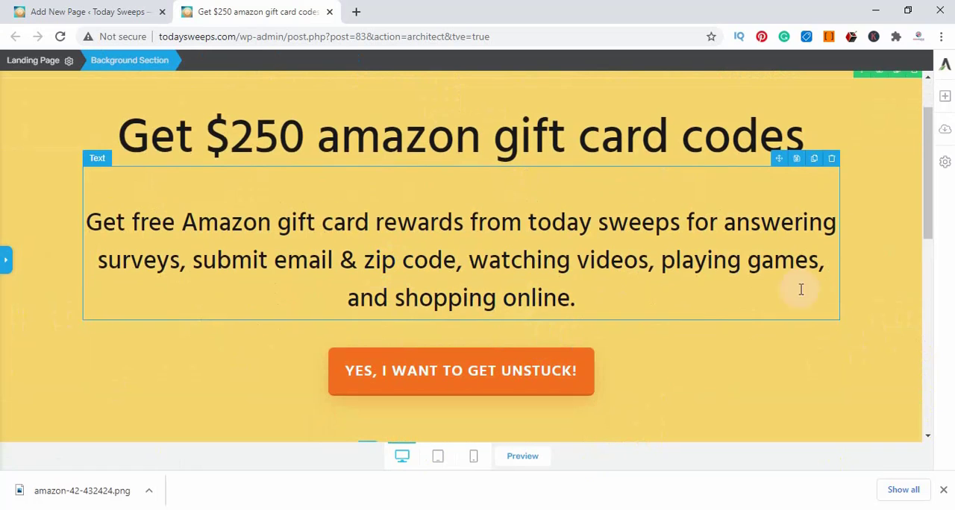
pyautogui.click(422, 392)
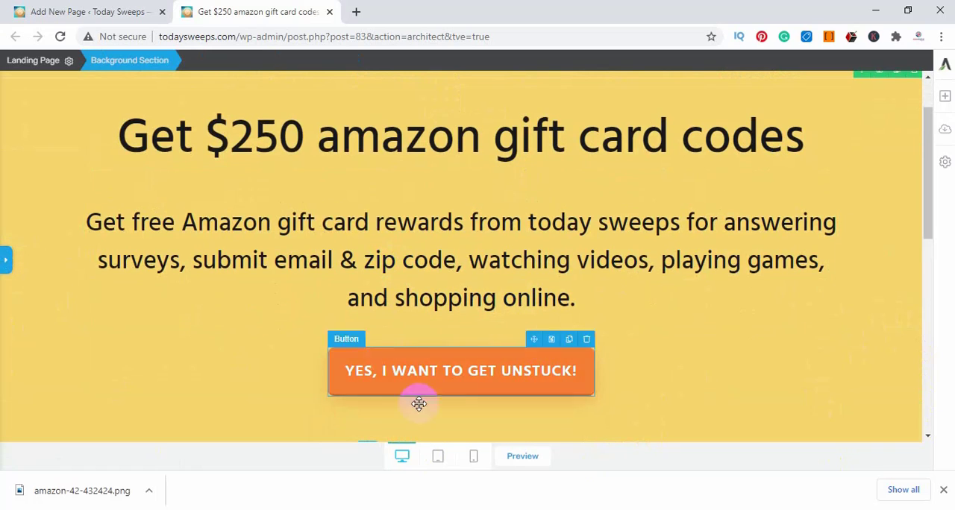
pyautogui.scroll(-3, 714, 341)
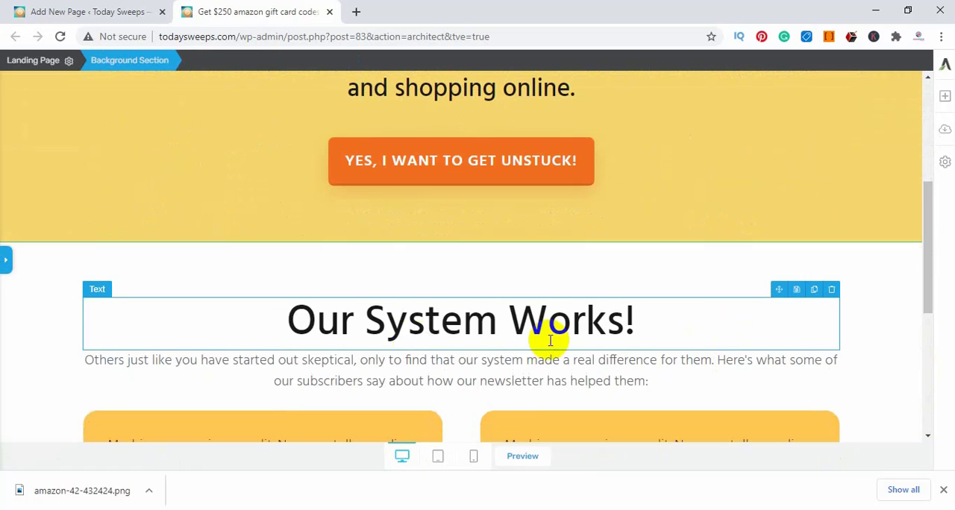
# Change the "Our System Works!" heading to "Our System Is 100% Working!"
pyautogui.click(495, 323)
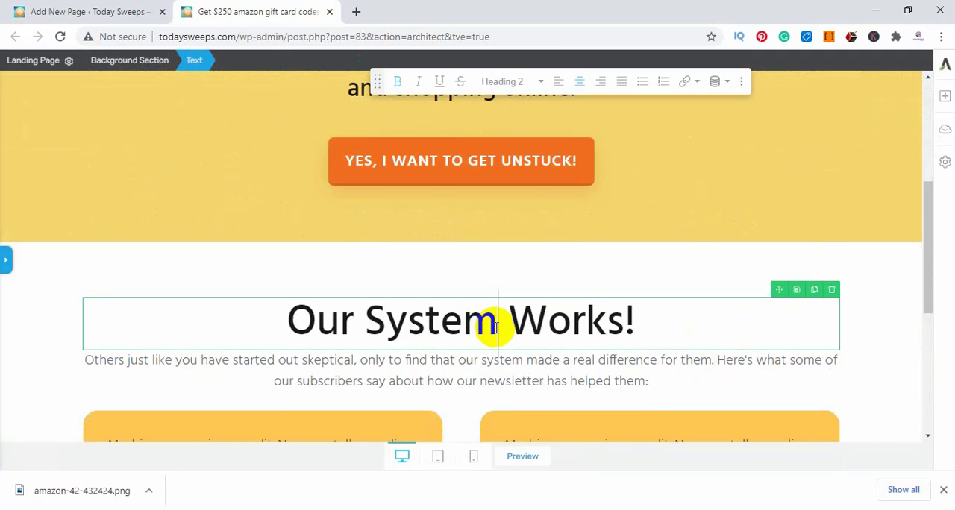
pyautogui.write('U')
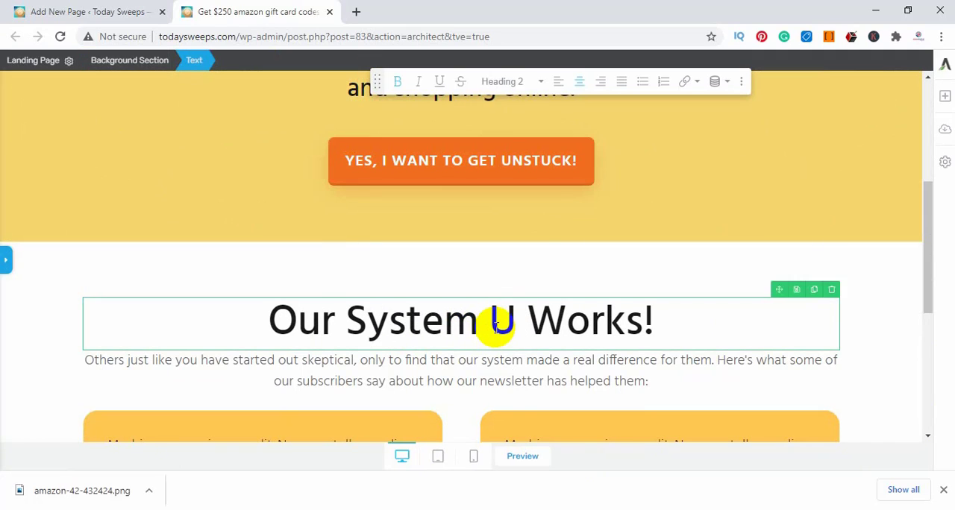
pyautogui.press('BackSpace')
pyautogui.press('BackSpace')
pyautogui.write('Is ')
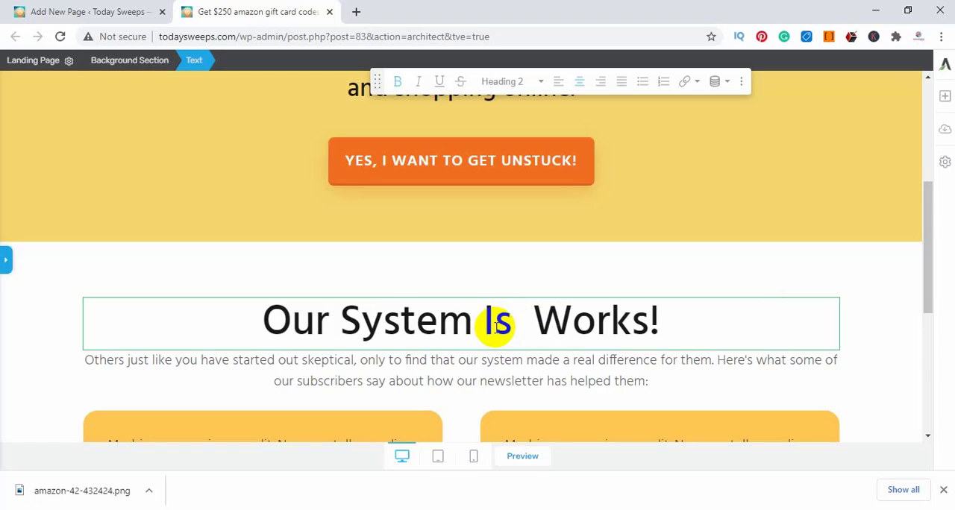
pyautogui.write('100')
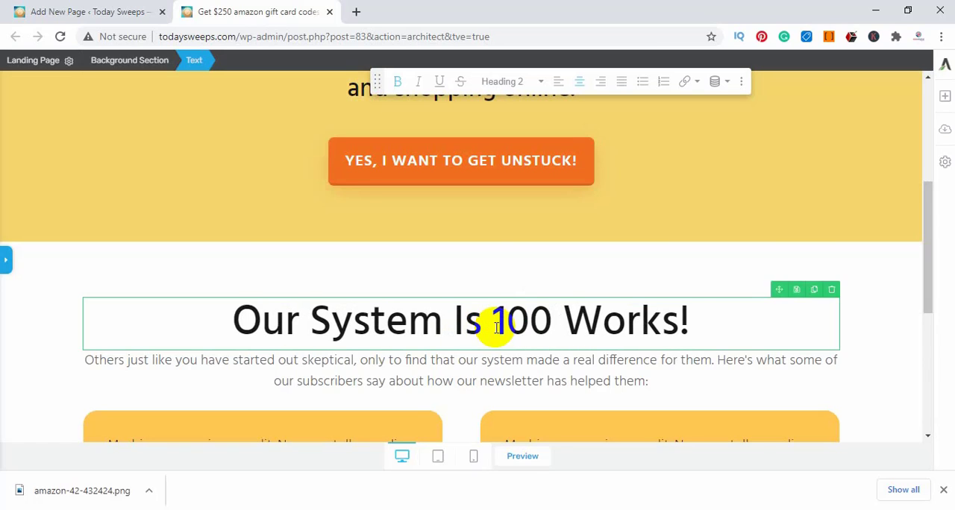
pyautogui.write('%')
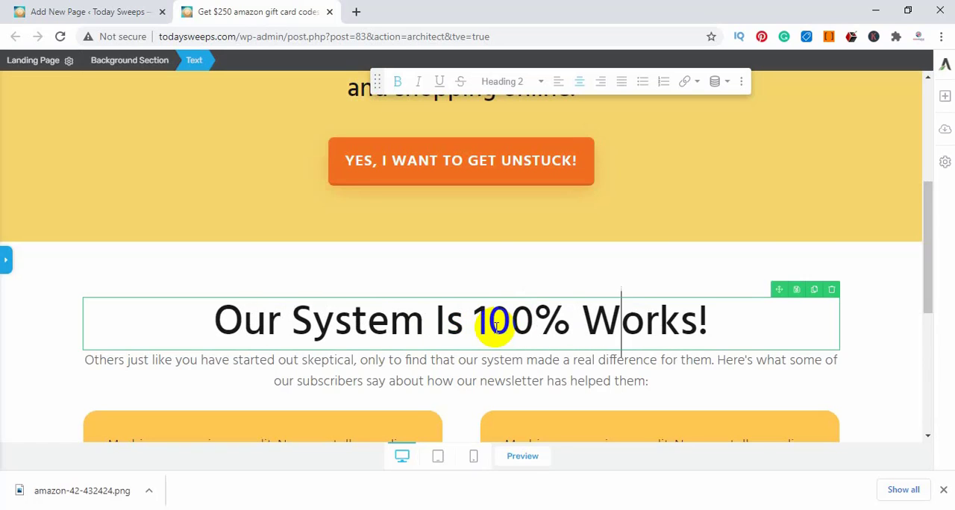
pyautogui.press('BackSpace')
pyautogui.write('ing')
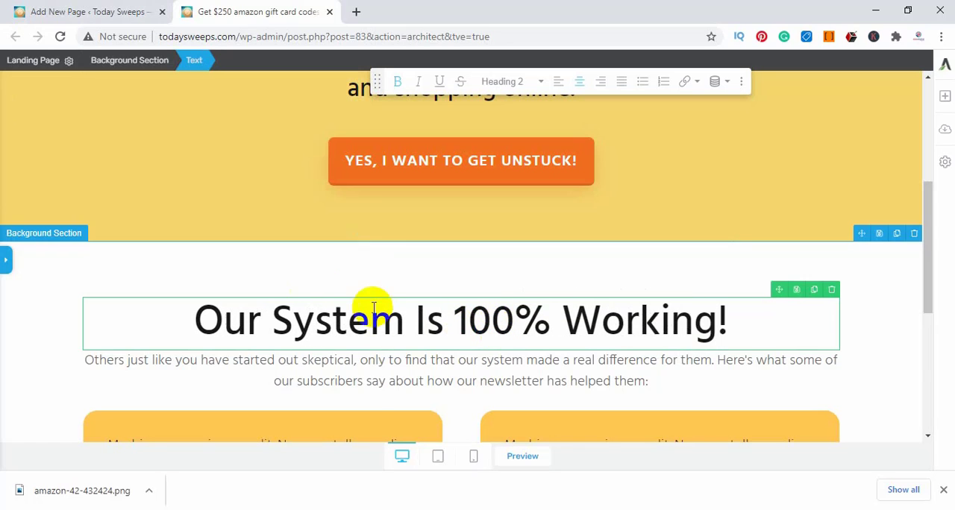
# Replace the paragraph under the "Our System Is 100% Working!" heading with the copied "Get free Amazon gift card rewards..." sentence
pyautogui.click(433, 383)
pyautogui.tripleClick(437, 388)
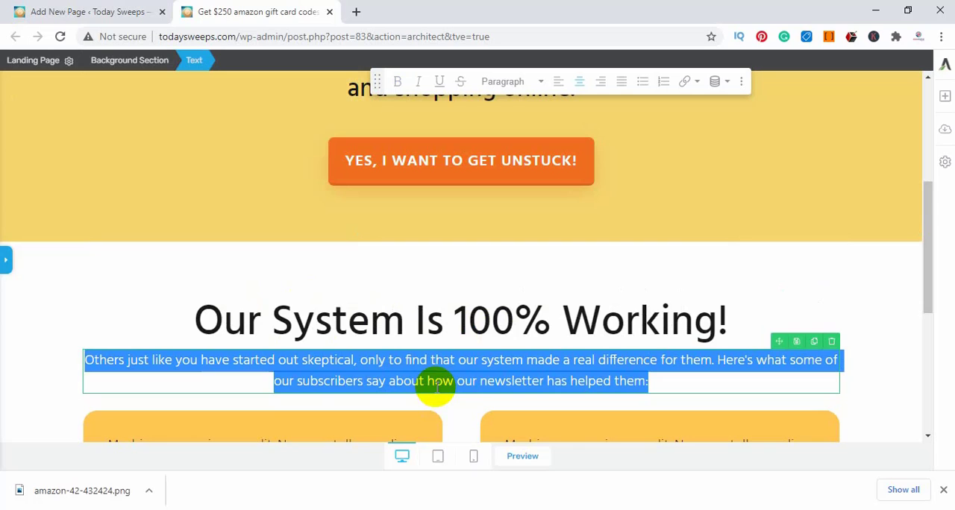
pyautogui.hotkey('ctrl', 'v')
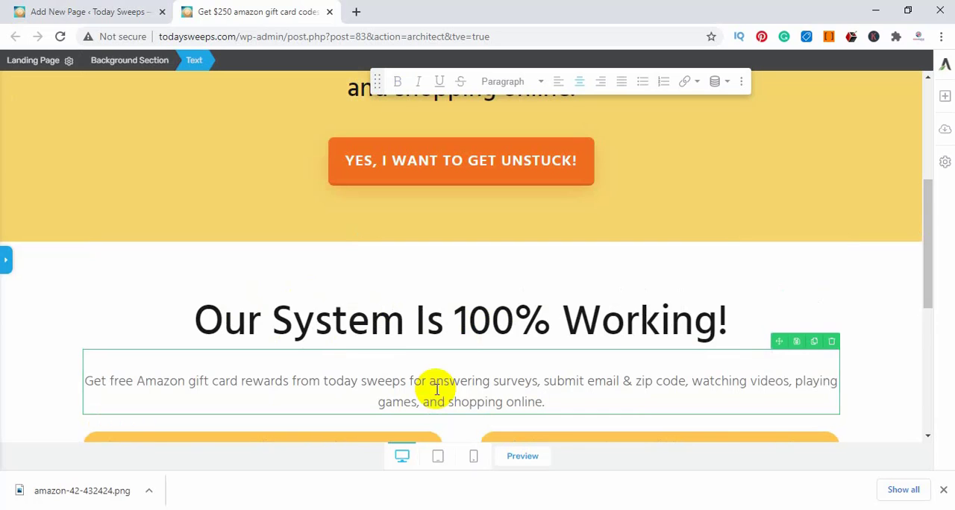
# Reopen the settings sidebar, set the paragraph under the "Our System Is 100% Working!" heading to 29 px and make it bold
pyautogui.tripleClick(432, 390)
pyautogui.click(6, 260)
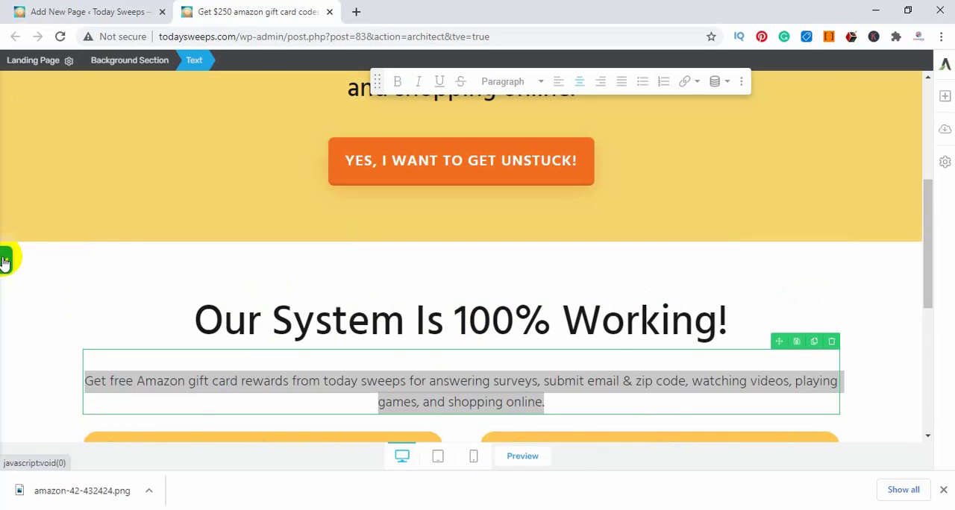
pyautogui.moveTo(31, 290); pyautogui.dragTo(38, 291)
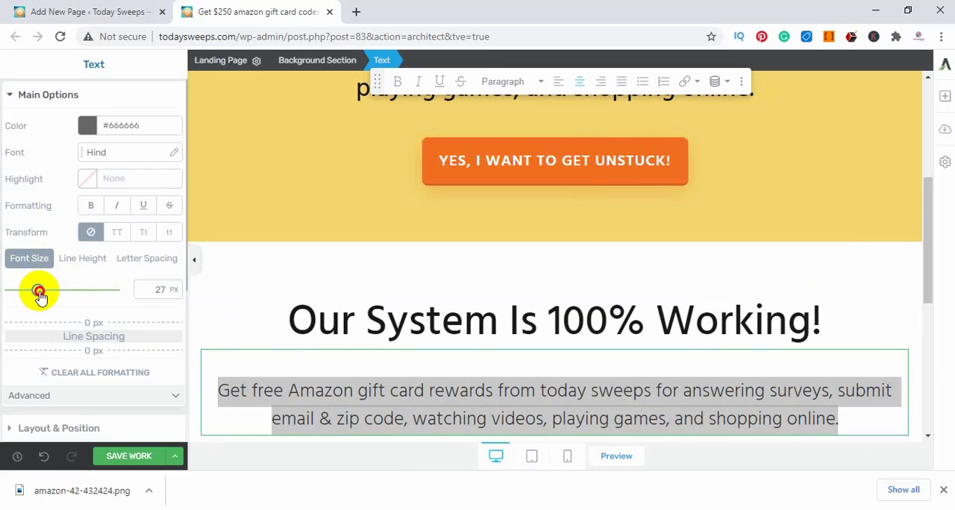
pyautogui.moveTo(39, 295); pyautogui.dragTo(41, 296)
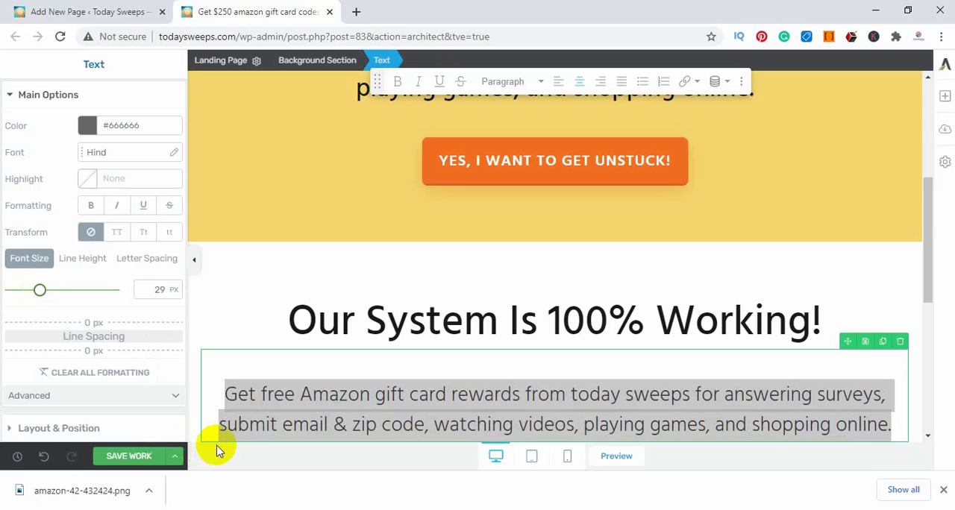
pyautogui.click(234, 395)
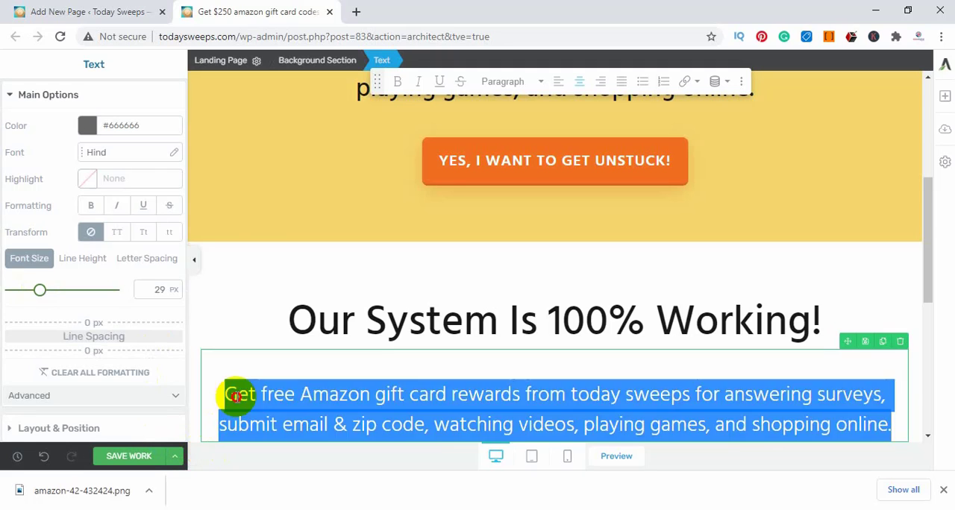
pyautogui.tripleClick(608, 409)
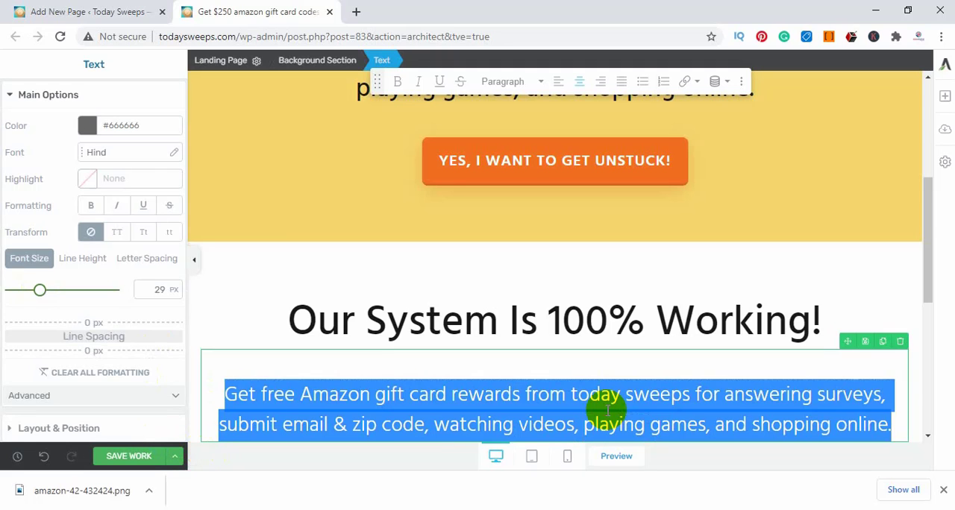
# Change the text color of the paragraph under the "Our System Is 100% Working!" heading to black (#000000)
pyautogui.click(539, 379)
pyautogui.tripleClick(449, 419)
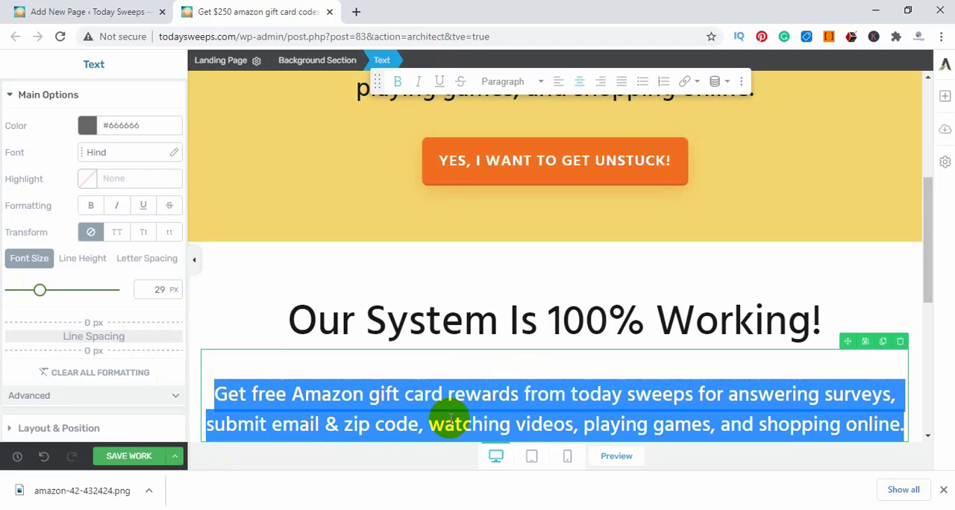
pyautogui.click(87, 127)
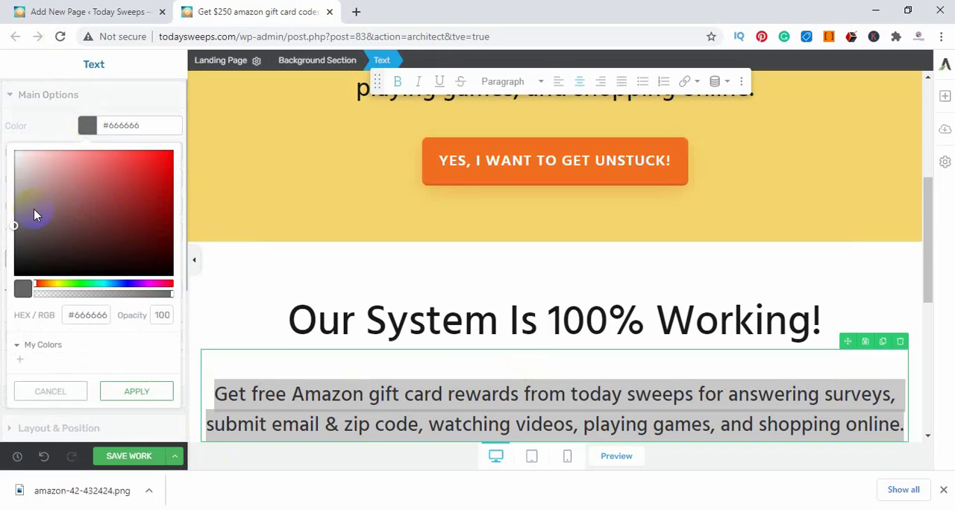
pyautogui.moveTo(16, 232); pyautogui.dragTo(21, 291)
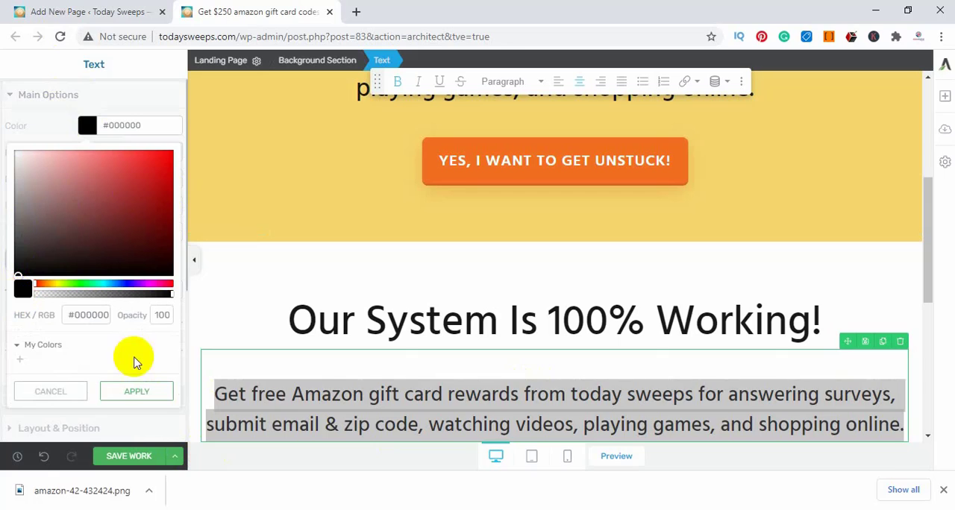
pyautogui.click(356, 422)
pyautogui.moveTo(292, 393); pyautogui.dragTo(331, 394)
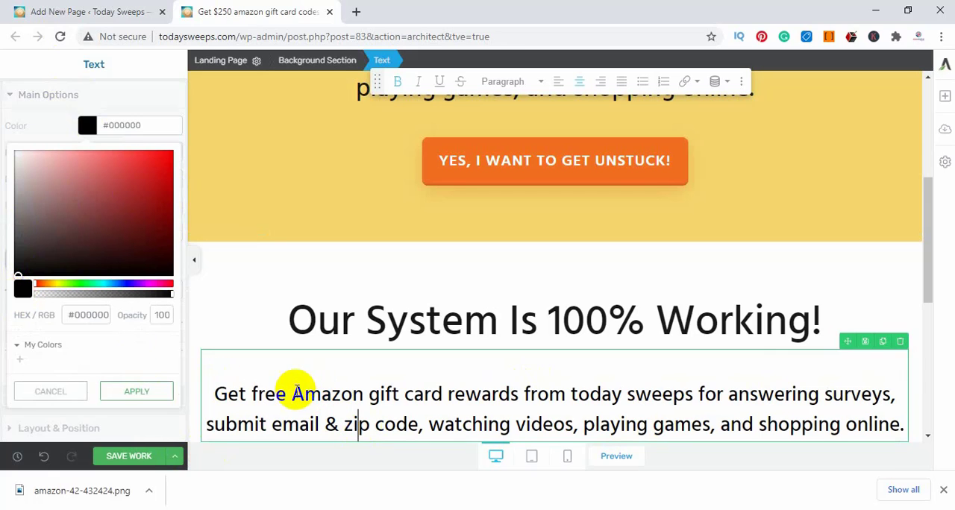
pyautogui.tripleClick(340, 424)
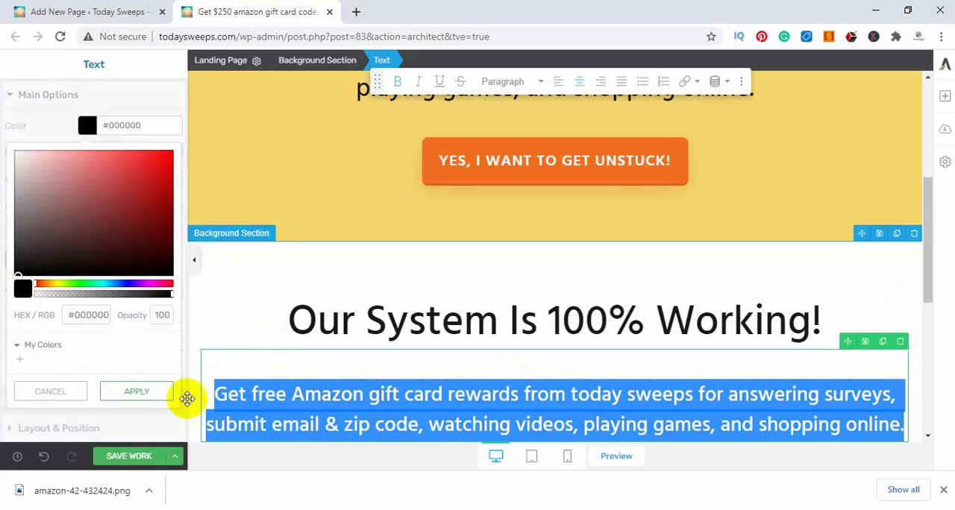
pyautogui.click(160, 390)
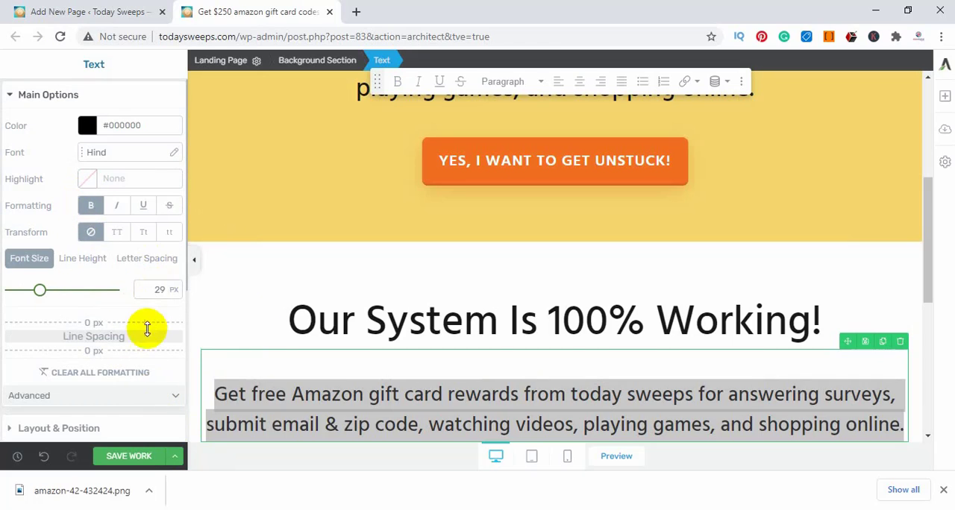
# Collapse the settings sidebar and review the two testimonial boxes and the footer below the paragraph
pyautogui.scroll(-1, 47, 291)
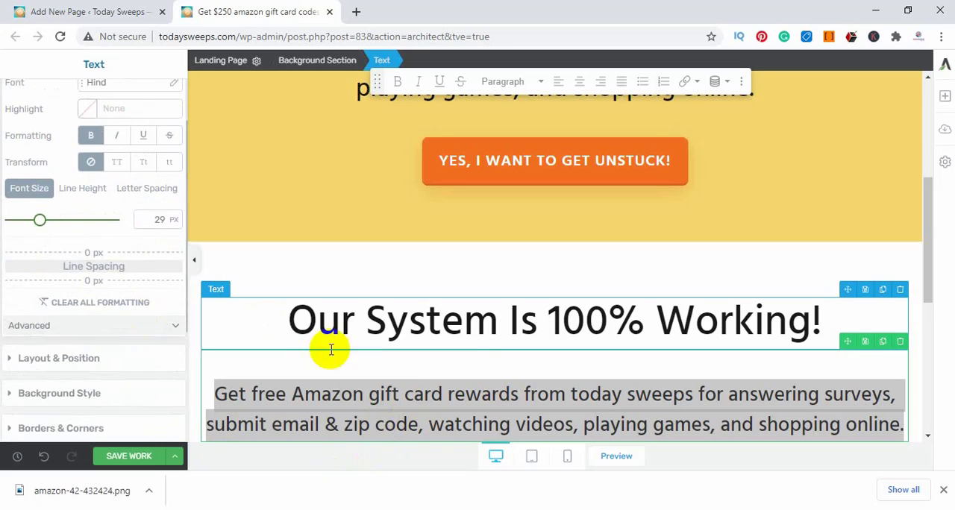
pyautogui.scroll(-1, 362, 370)
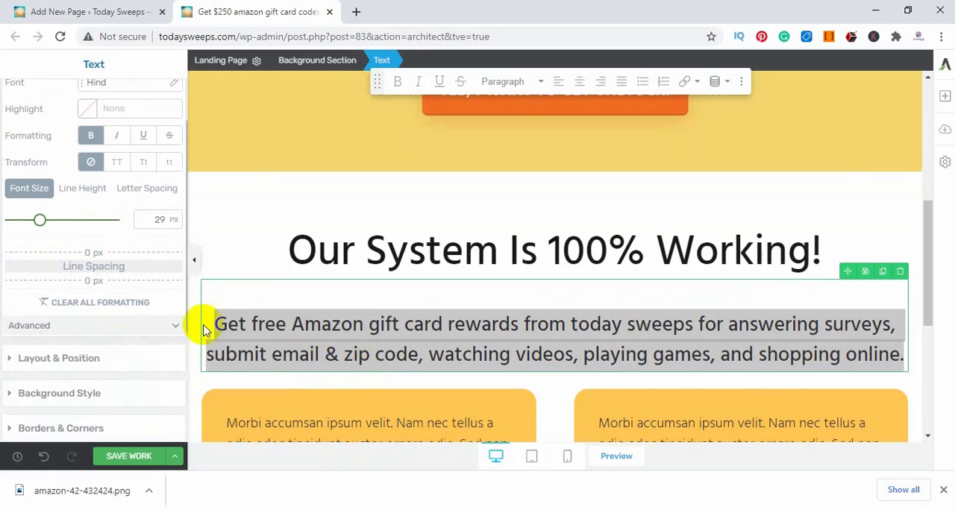
pyautogui.tripleClick(314, 349)
pyautogui.click(194, 261)
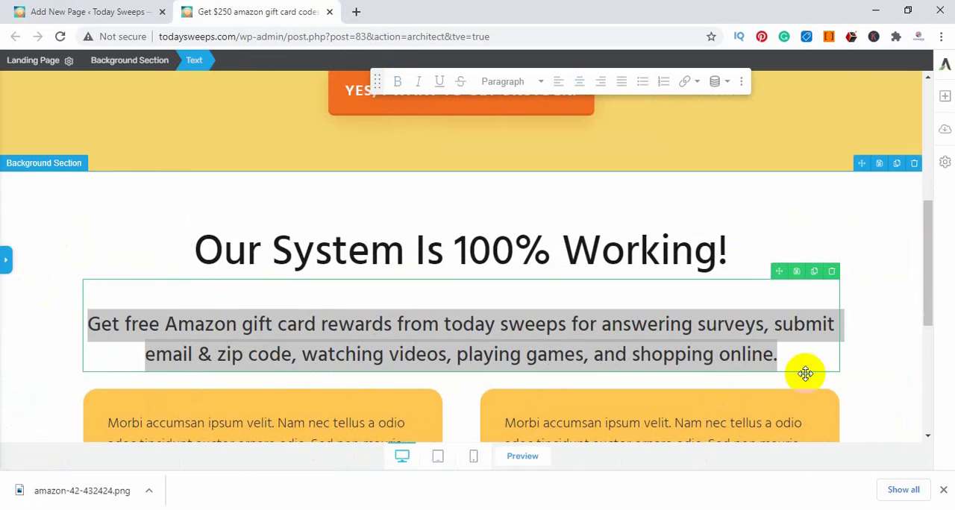
pyautogui.scroll(-3, 901, 369)
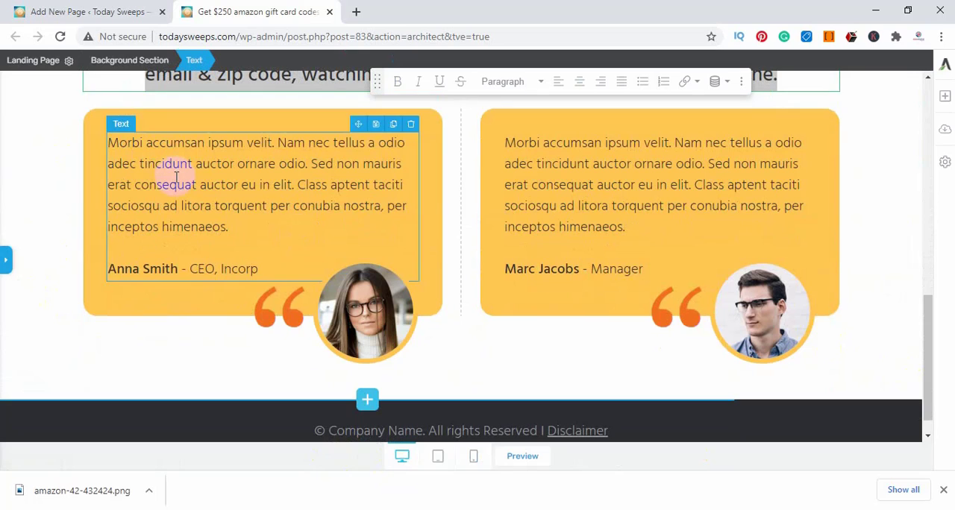
pyautogui.scroll(-1, 360, 214)
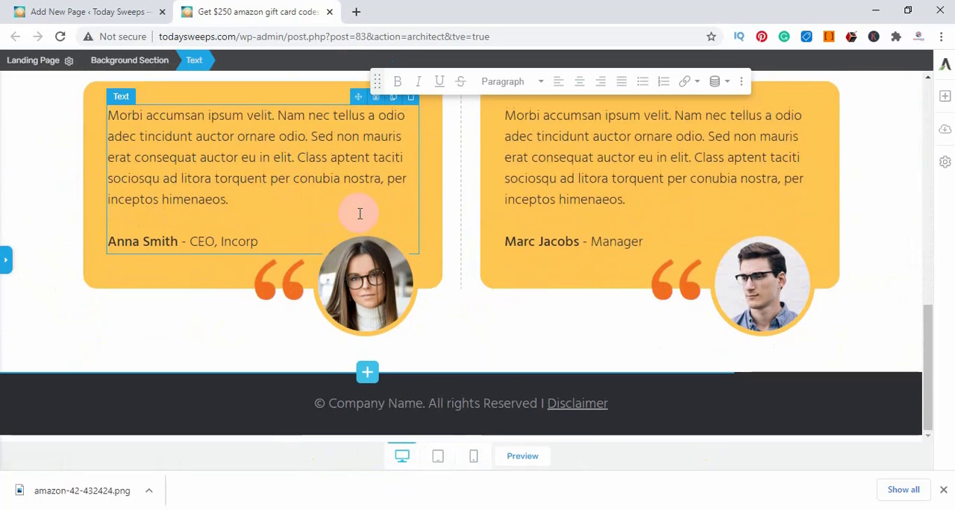
pyautogui.scroll(1, 708, 333)
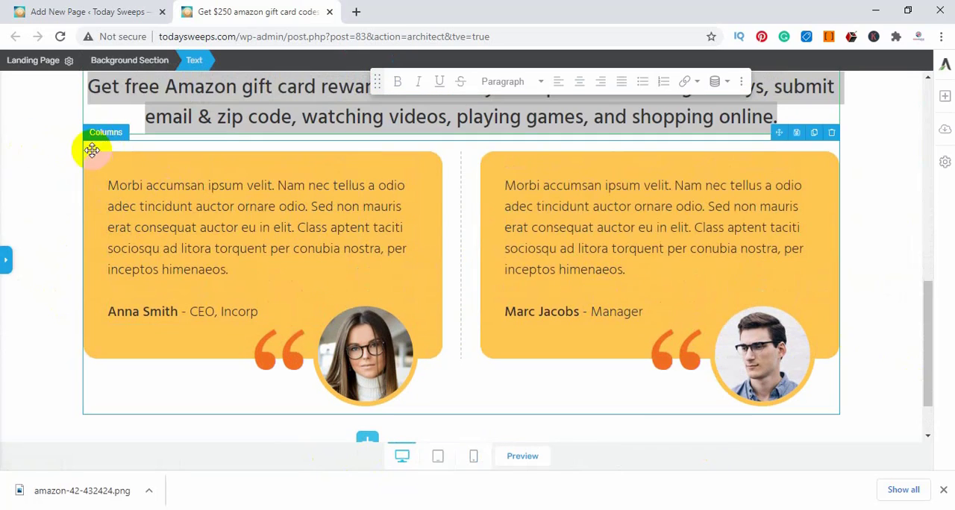
# Replace the portrait in the Manager testimonial with the media library photo of the man in glasses and a blue shirt
pyautogui.click(802, 349)
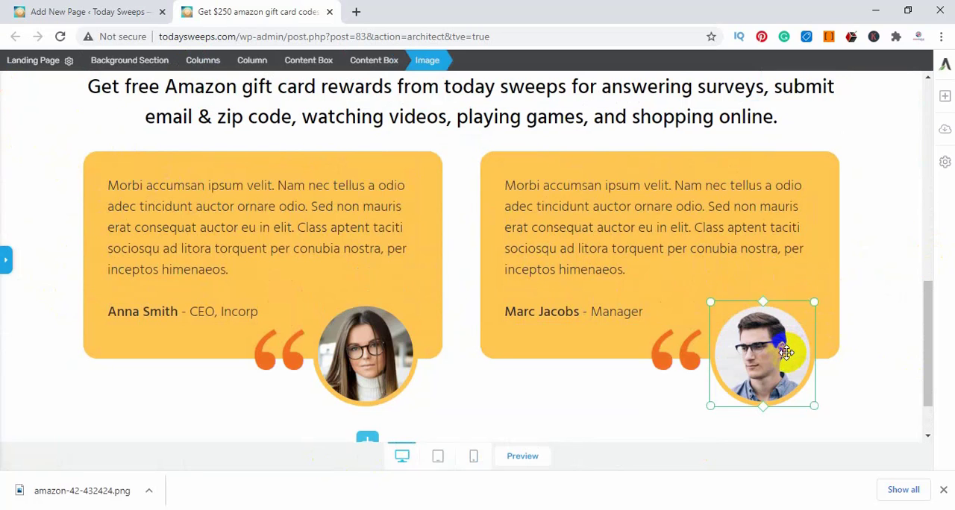
pyautogui.click(5, 261)
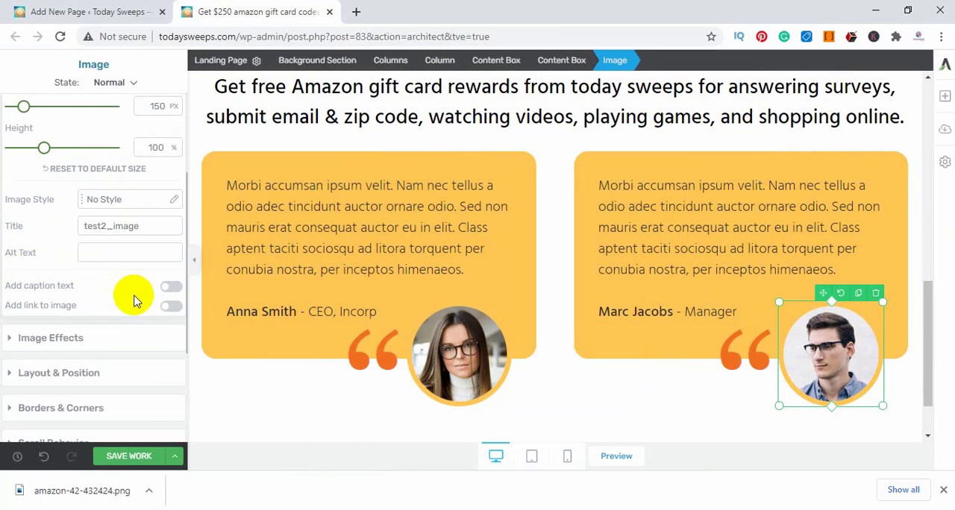
pyautogui.scroll(2, 68, 213)
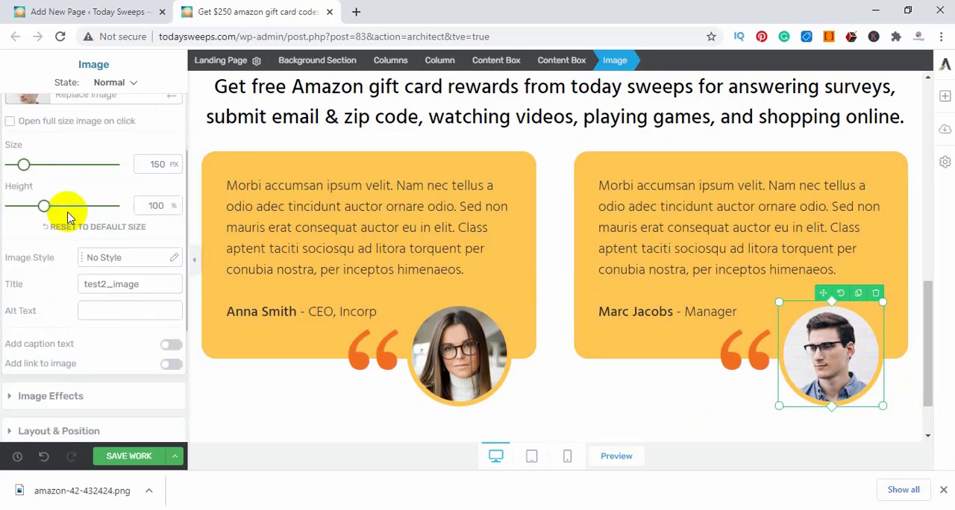
pyautogui.click(172, 177)
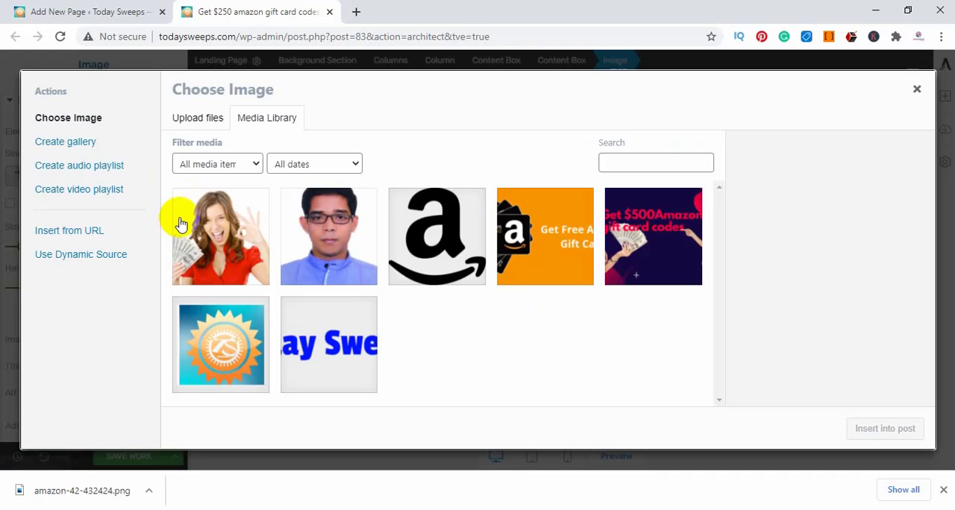
pyautogui.click(316, 242)
pyautogui.click(882, 428)
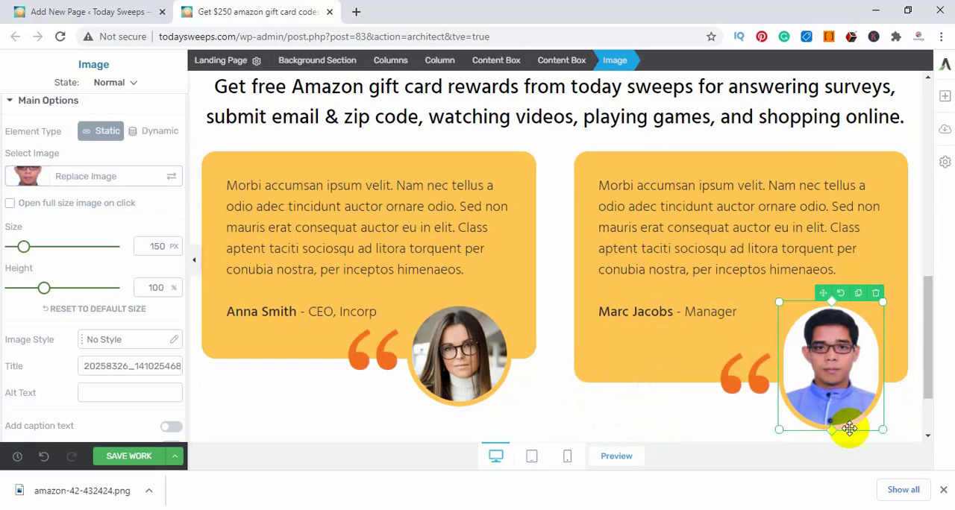
# Reduce the Manager testimonial portrait's height to 80% and save the page
pyautogui.moveTo(44, 287); pyautogui.dragTo(38, 291)
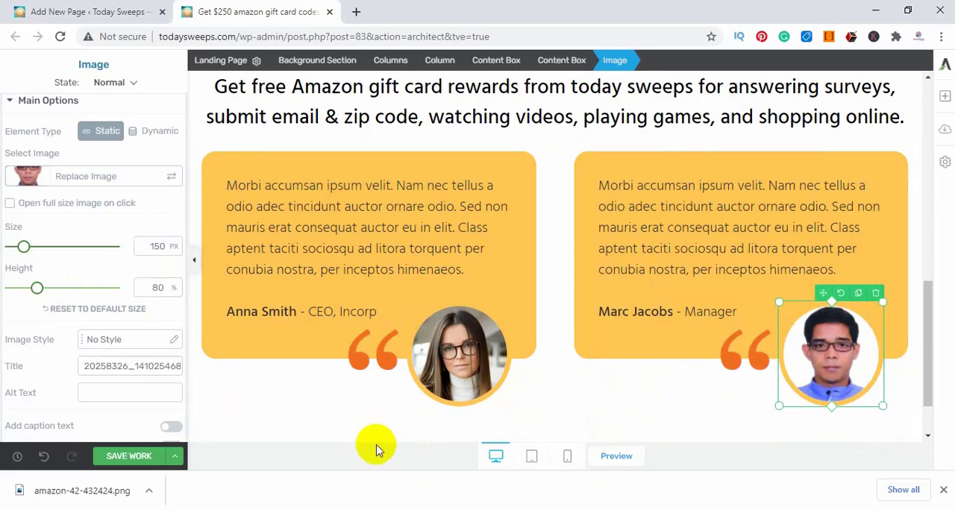
pyautogui.click(312, 416)
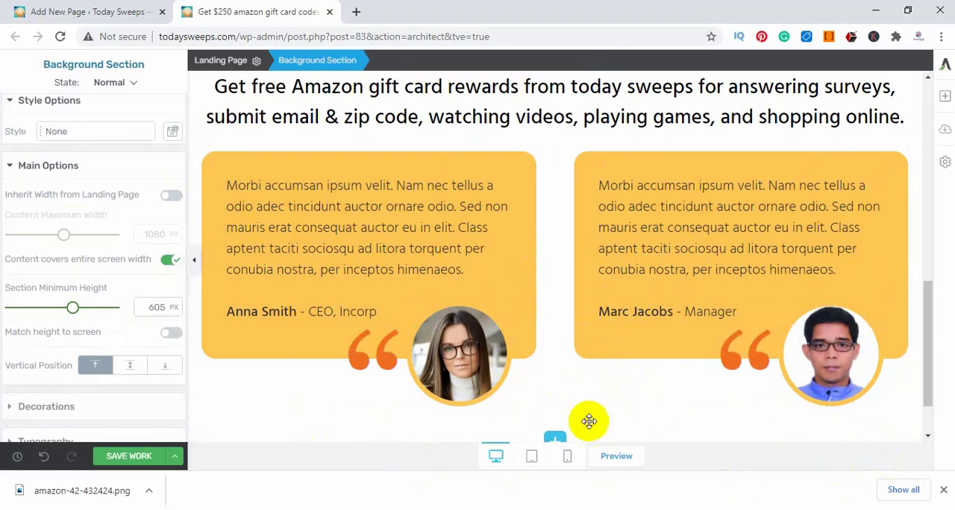
pyautogui.click(110, 462)
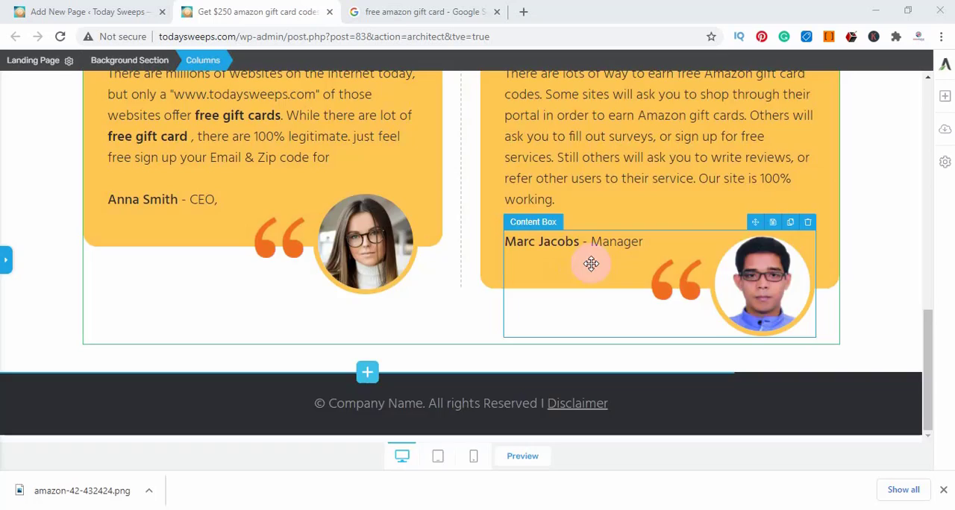
pyautogui.scroll(7, 590, 260)
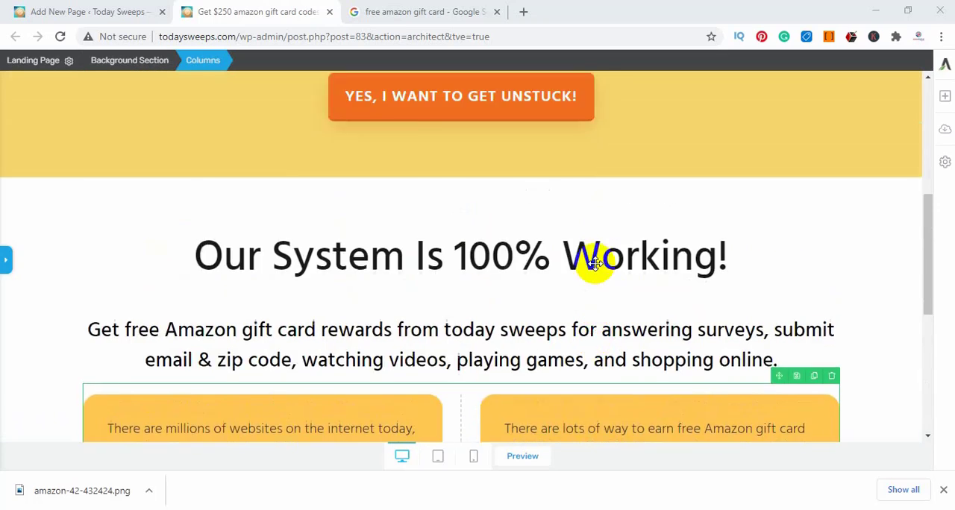
pyautogui.scroll(-1, 595, 263)
pyautogui.scroll(-1, 594, 262)
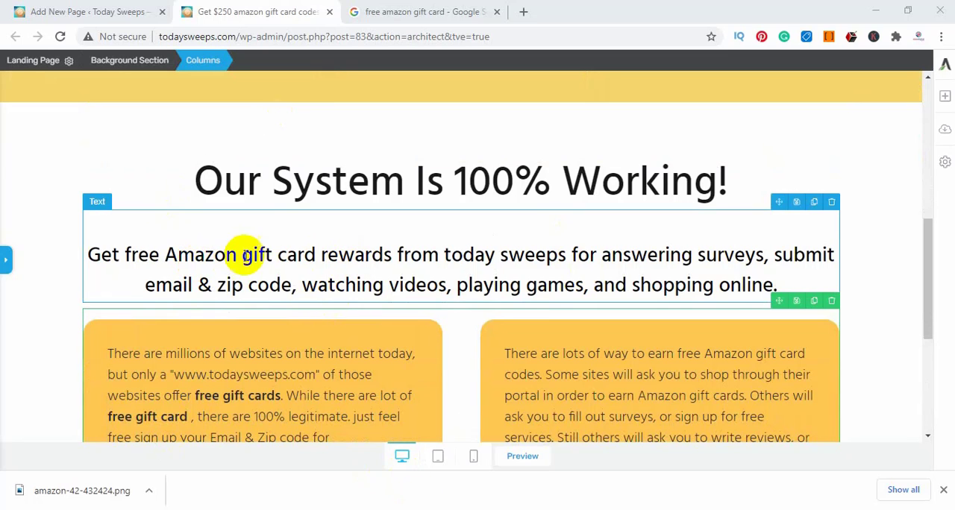
pyautogui.scroll(-3, 623, 341)
pyautogui.scroll(-1, 619, 335)
pyautogui.scroll(1, 490, 331)
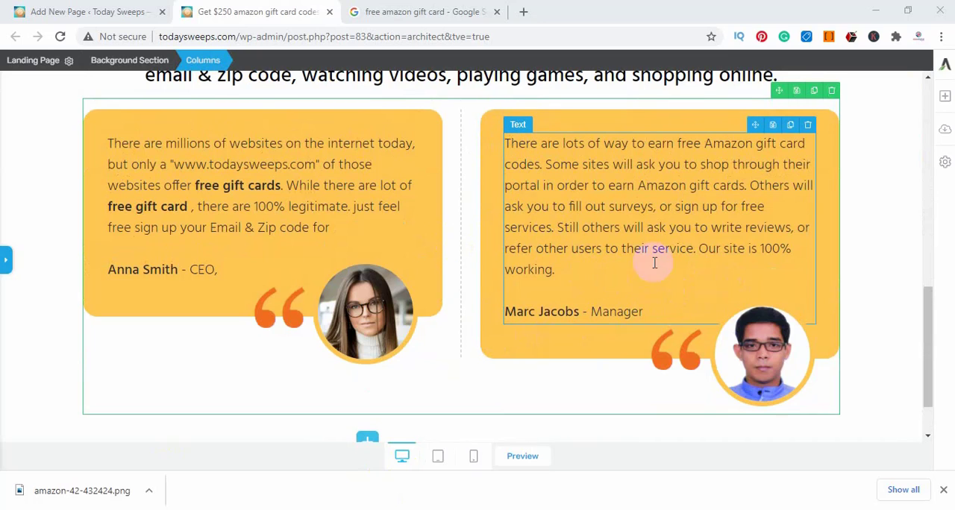
pyautogui.scroll(10, 454, 316)
pyautogui.scroll(2, 469, 313)
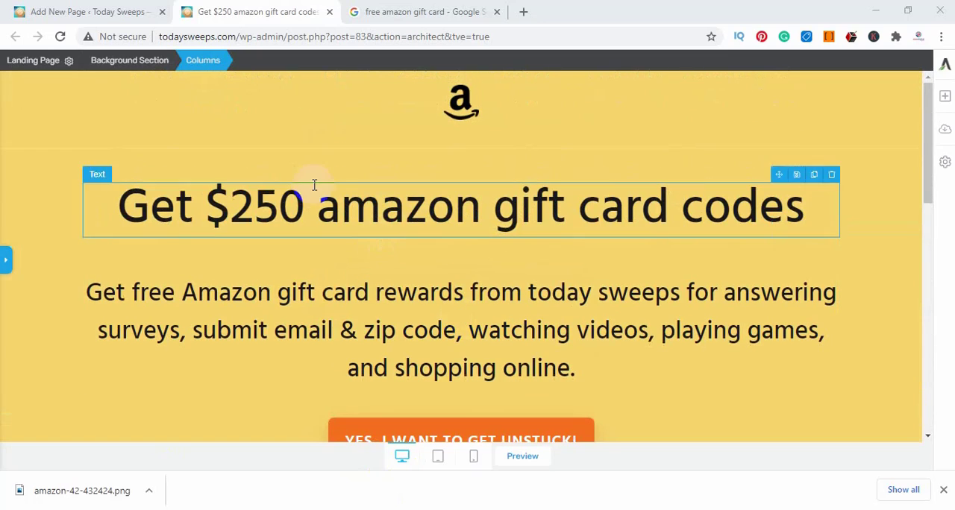
pyautogui.scroll(-3, 533, 334)
pyautogui.scroll(-5, 549, 299)
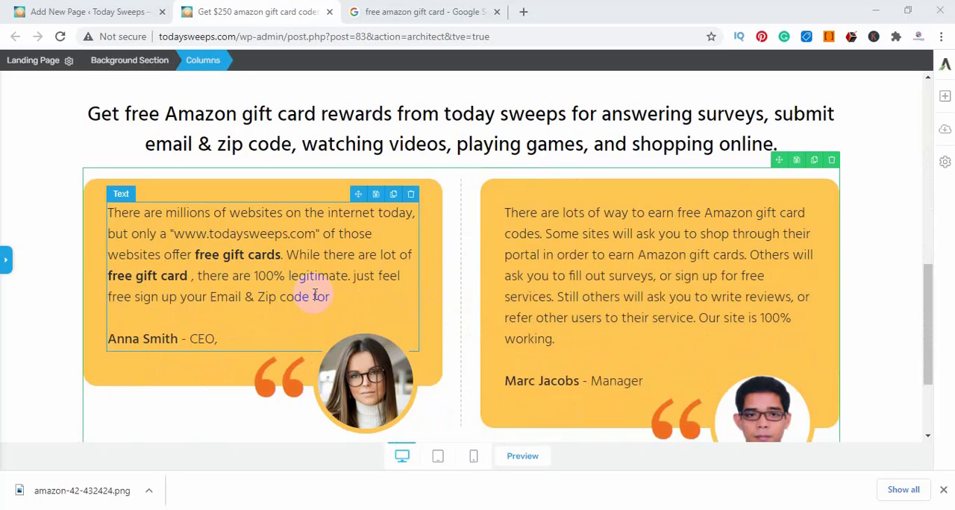
pyautogui.scroll(1, 315, 295)
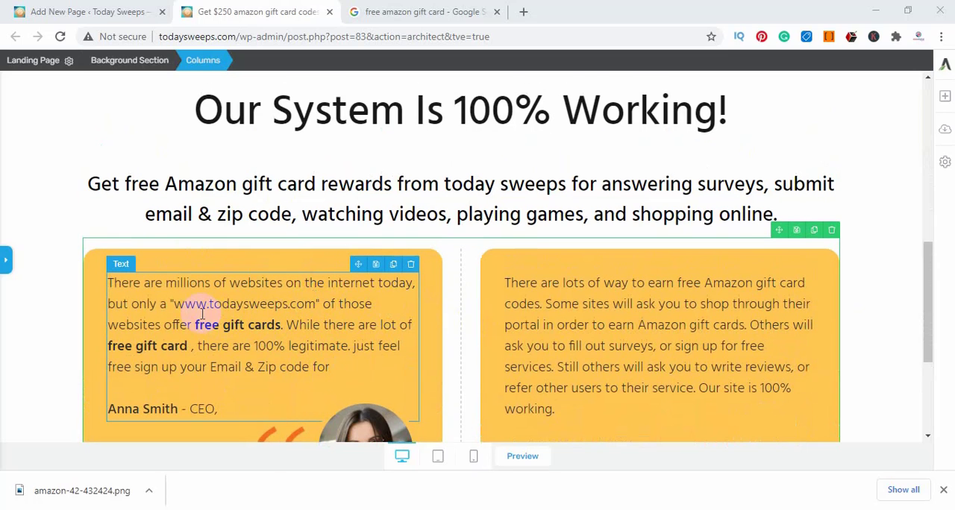
pyautogui.moveTo(184, 306); pyautogui.dragTo(283, 304)
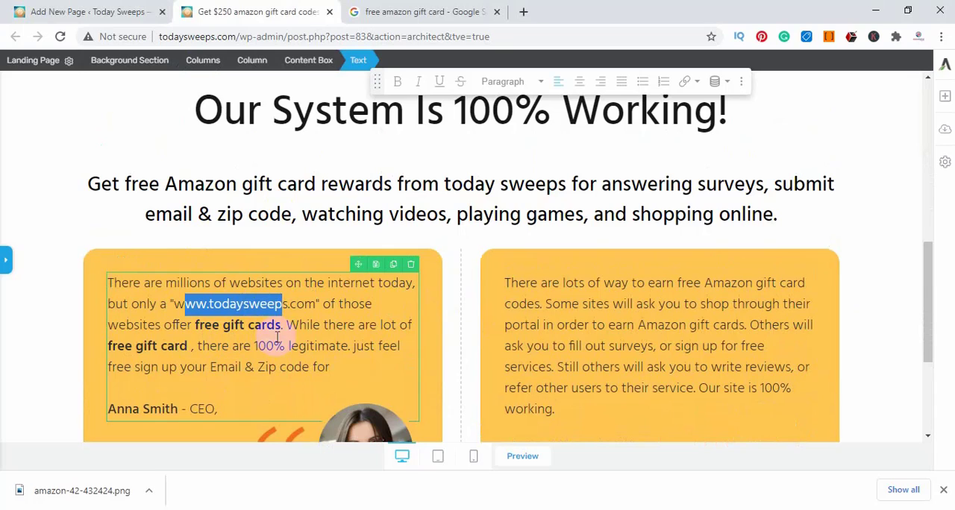
pyautogui.click(177, 329)
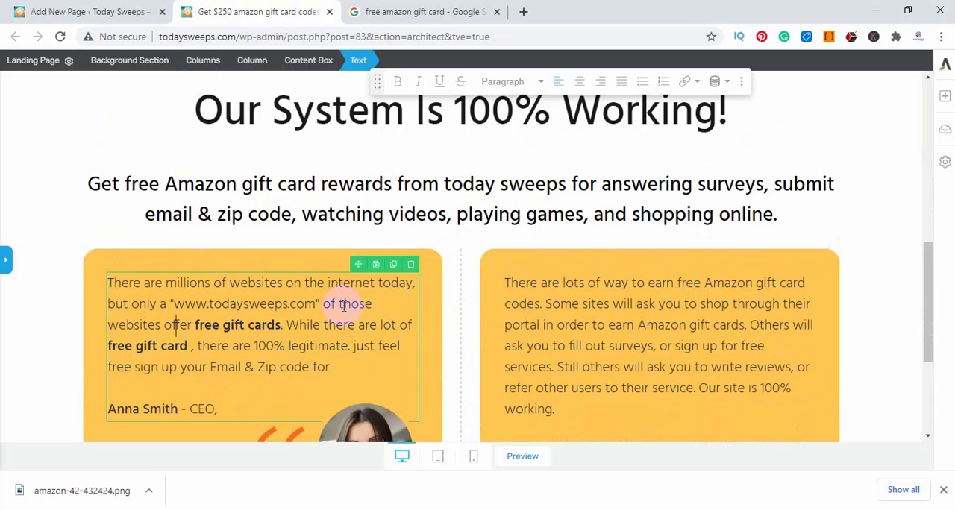
pyautogui.moveTo(340, 305); pyautogui.dragTo(369, 305)
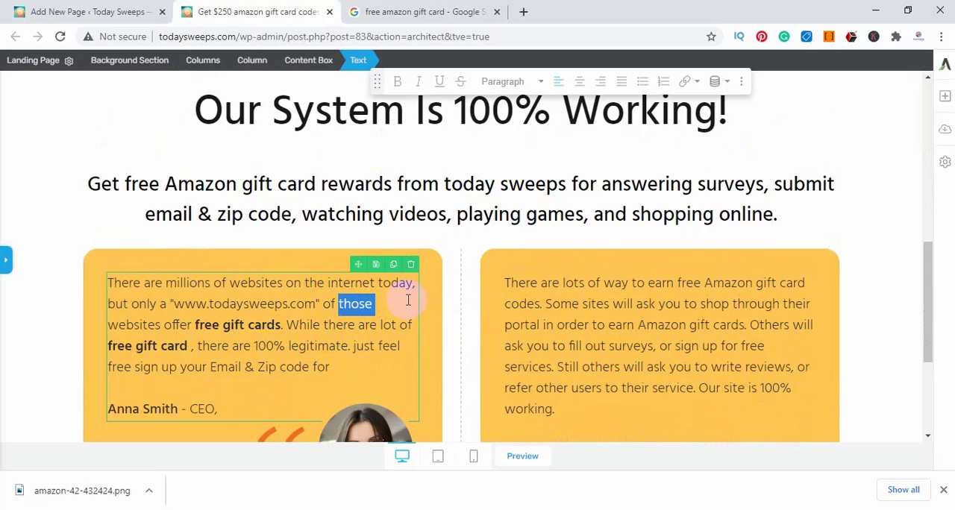
# Delete "Company Name." from the footer copyright line, keeping the © sign directly before "All rights Reserved"
pyautogui.scroll(-3, 345, 324)
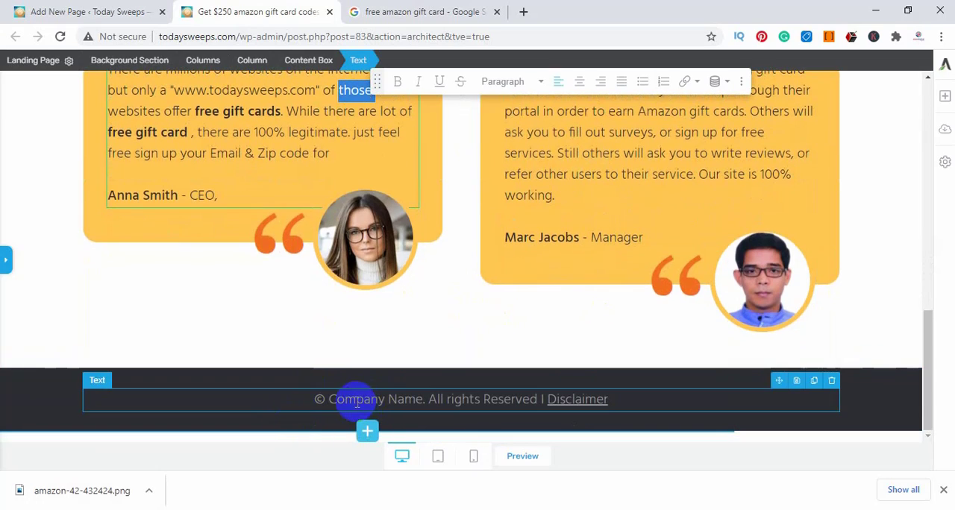
pyautogui.click(423, 402)
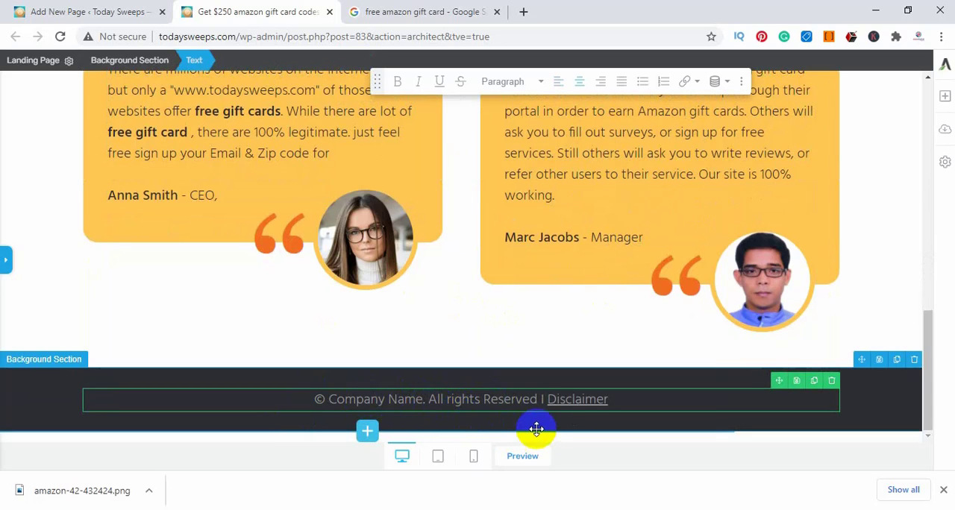
pyautogui.press('BackSpace')
pyautogui.press('BackSpace')
pyautogui.press('BackSpace')
pyautogui.press('BackSpace')
pyautogui.press('BackSpace')
pyautogui.press('BackSpace')
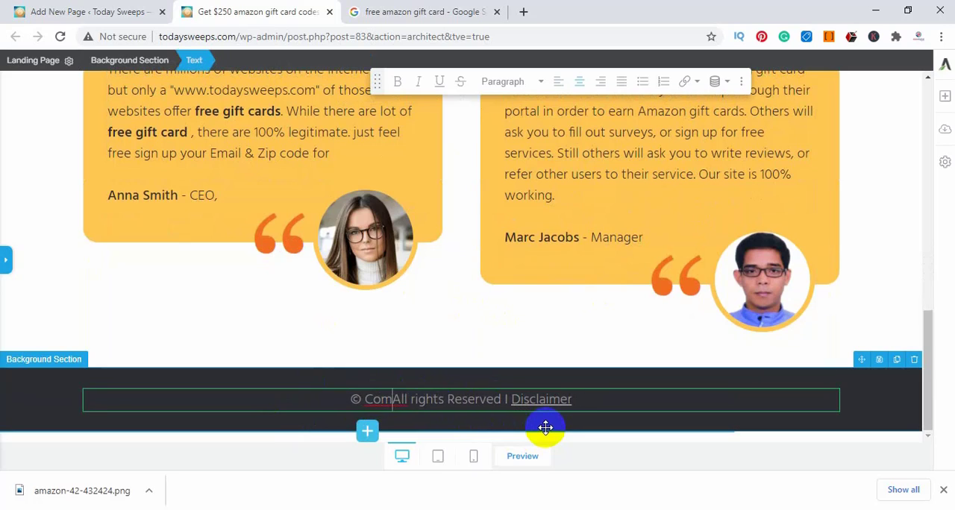
pyautogui.press('BackSpace')
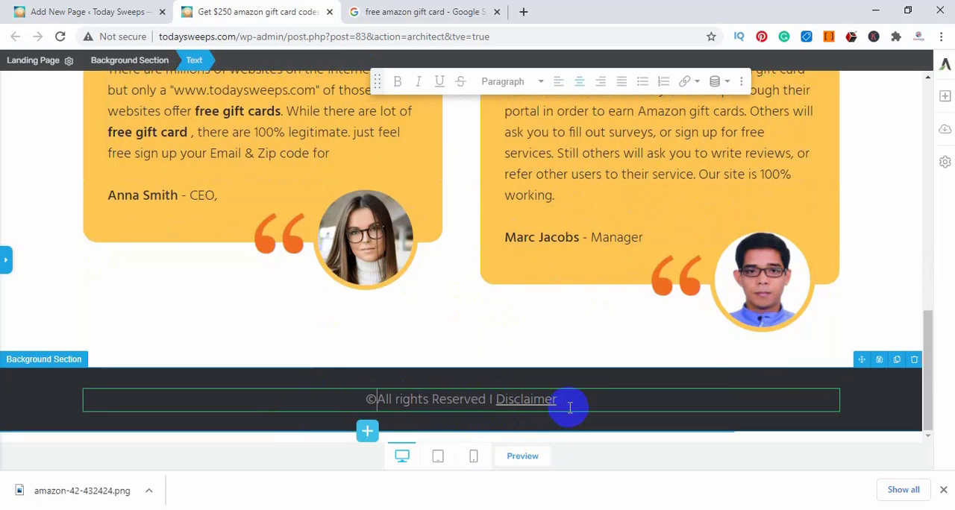
# Remove the separator and the "Disclaimer" link from the end of the footer line, leaving "©All rights Reserved"
pyautogui.click(564, 400)
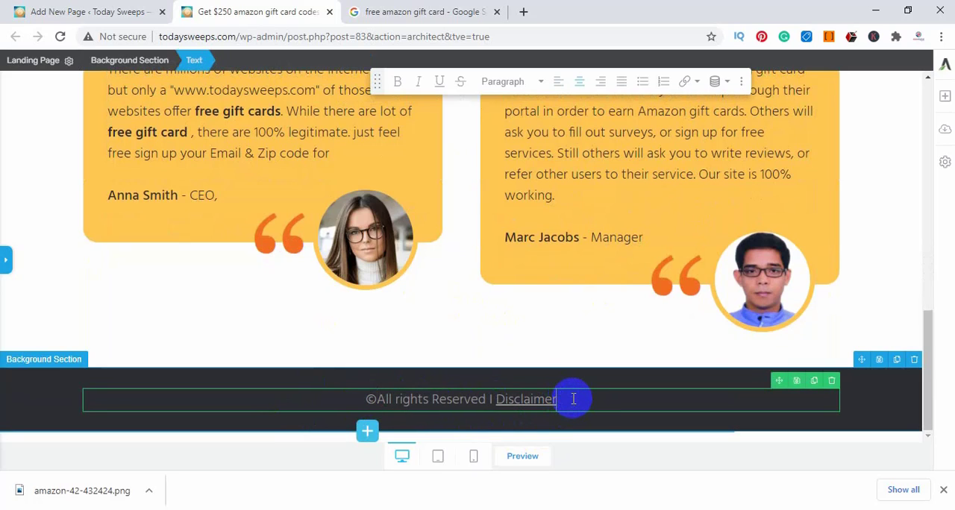
pyautogui.press('BackSpace')
pyautogui.press('BackSpace')
pyautogui.press('BackSpace')
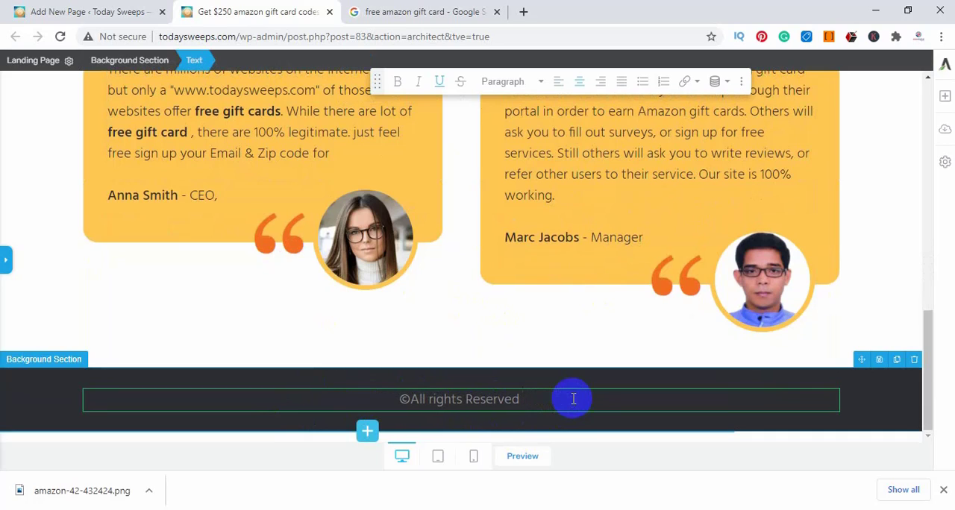
# Append "Today Sweeps" to the end of the footer copyright line
pyautogui.write('Today Sweeps')
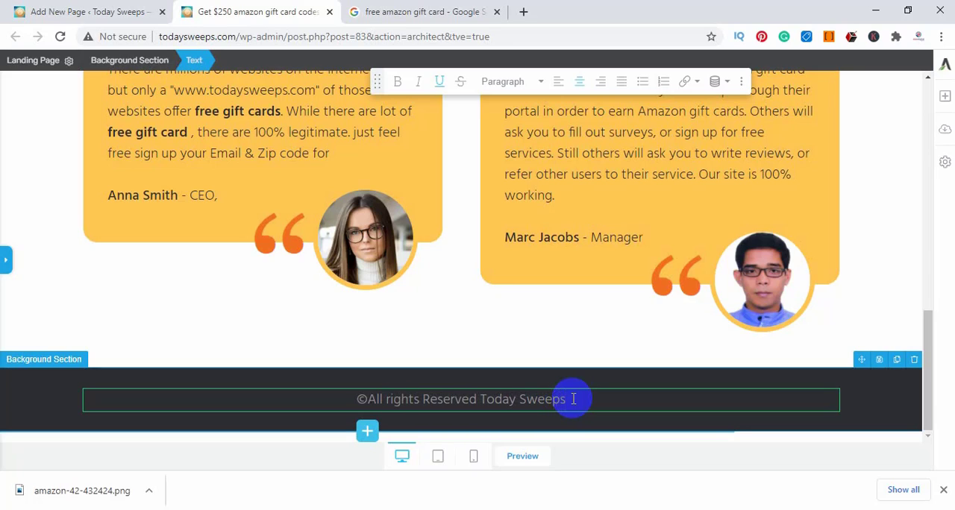
pyautogui.click(573, 399)
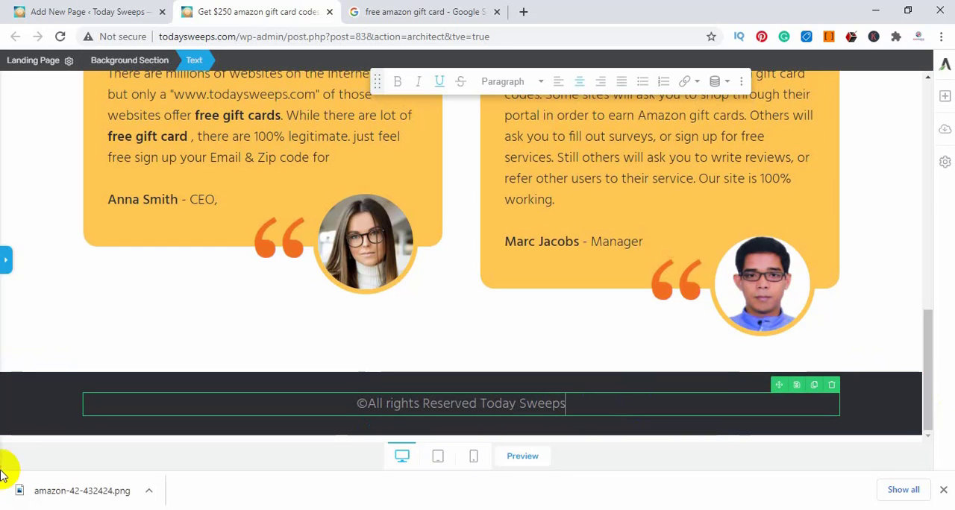
pyautogui.click(22, 396)
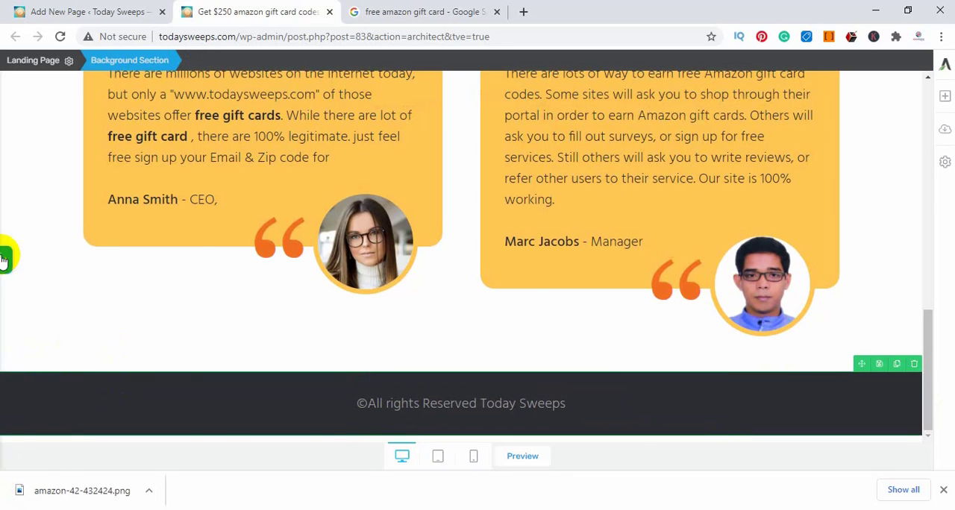
# Set the text color of the footer copyright line to white, #ffffff
pyautogui.click(7, 262)
pyautogui.click(260, 403)
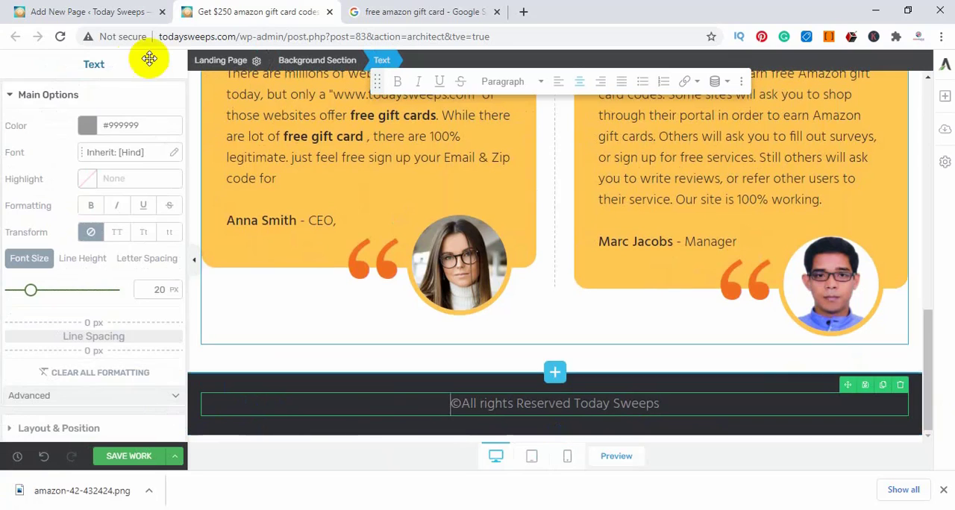
pyautogui.click(86, 128)
pyautogui.click(66, 204)
pyautogui.click(111, 194)
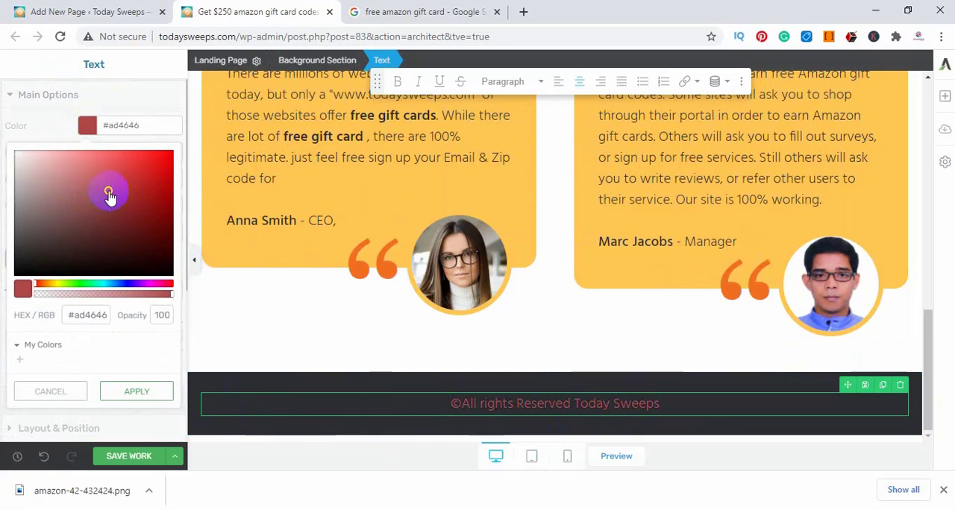
pyautogui.moveTo(82, 181); pyautogui.dragTo(6, 139)
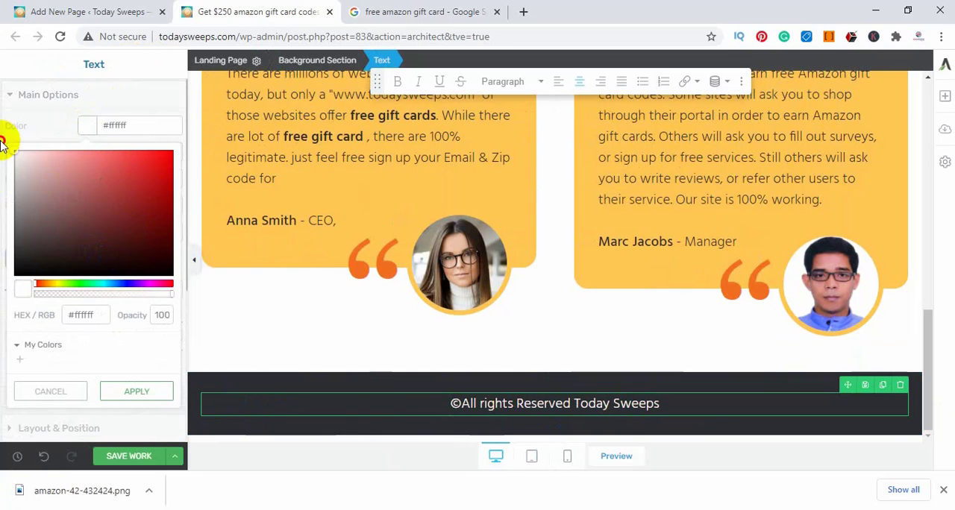
# Set the footer section's background color to the bright blue #002bff and save the page
pyautogui.click(222, 423)
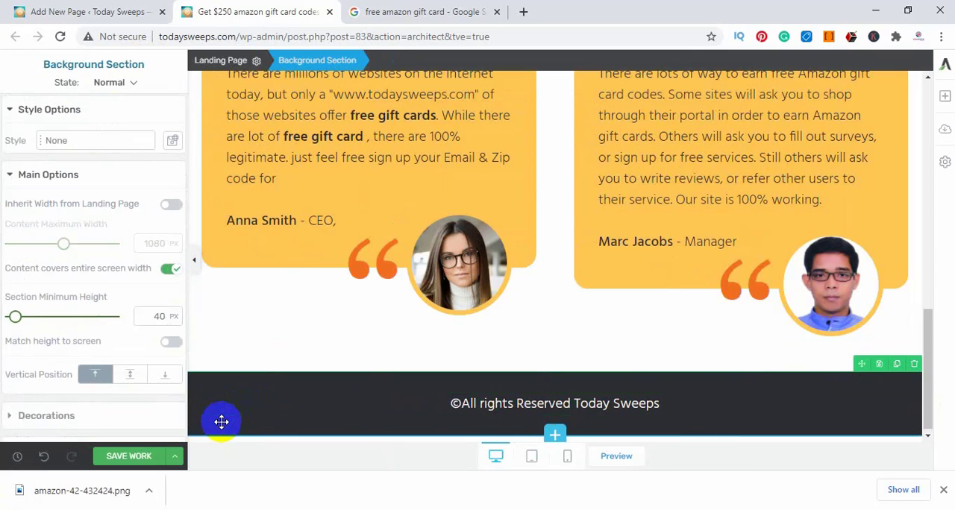
pyautogui.scroll(-5, 75, 296)
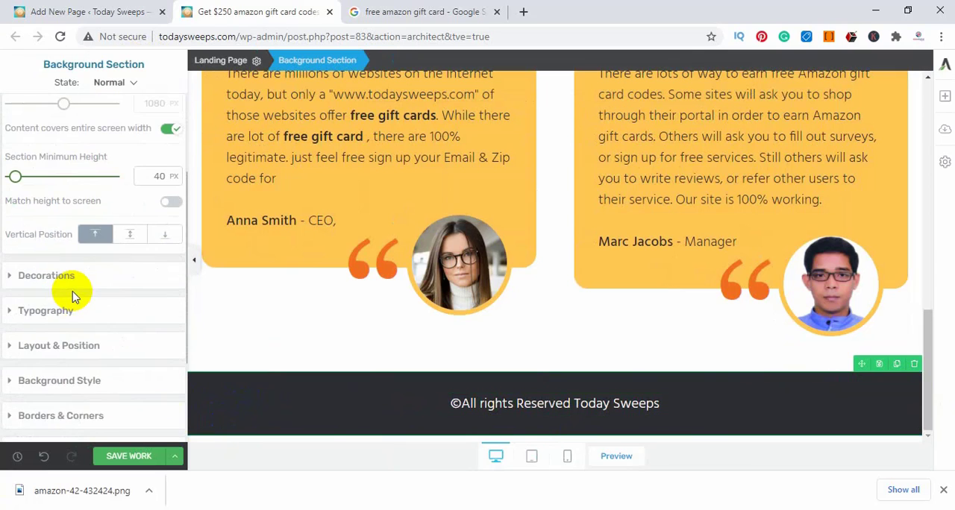
pyautogui.click(64, 246)
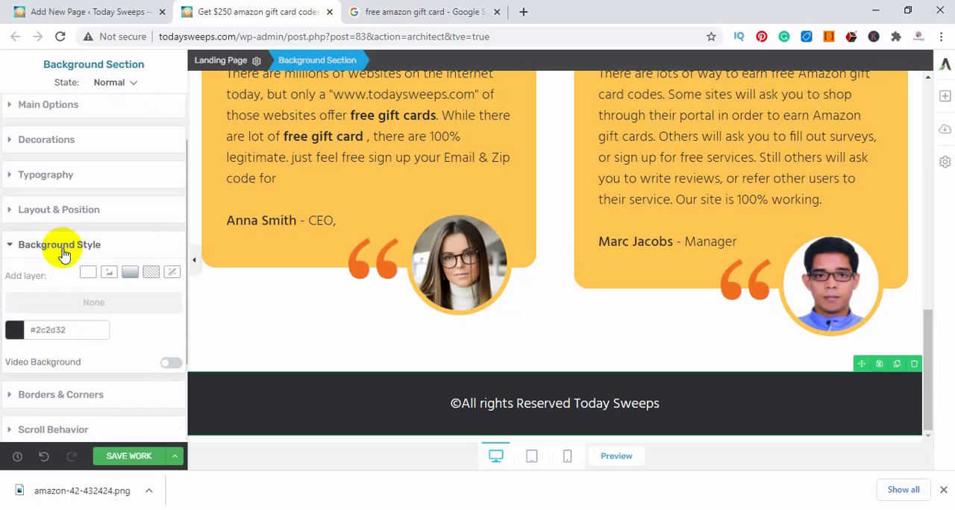
pyautogui.click(9, 332)
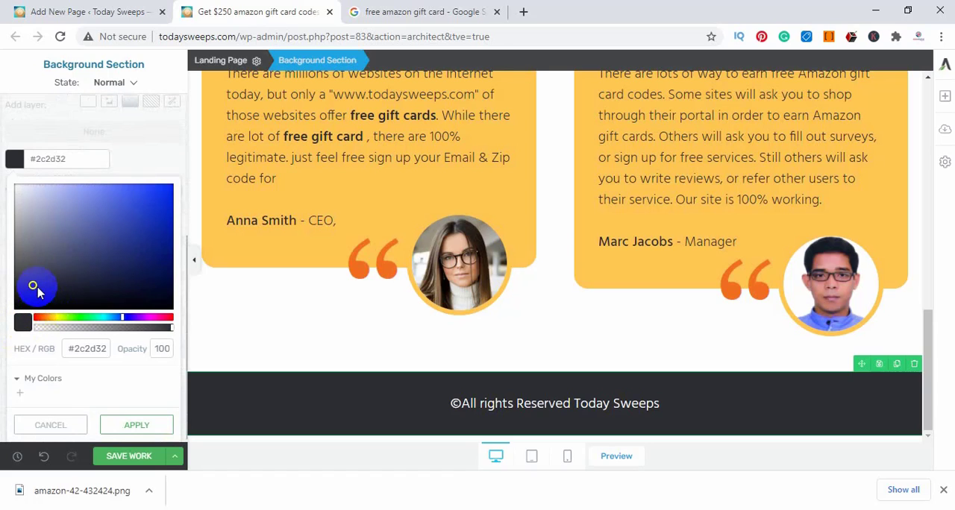
pyautogui.moveTo(32, 283)
pyautogui.mouseDown()
pyautogui.moveTo(90, 271)
pyautogui.moveTo(157, 215)
pyautogui.moveTo(157, 195)
pyautogui.moveTo(2, 153)
pyautogui.moveTo(375, 282)
pyautogui.moveTo(385, 176)
pyautogui.moveTo(172, 104)
pyautogui.moveTo(183, 159)
pyautogui.moveTo(216, 157)
pyautogui.mouseUp()
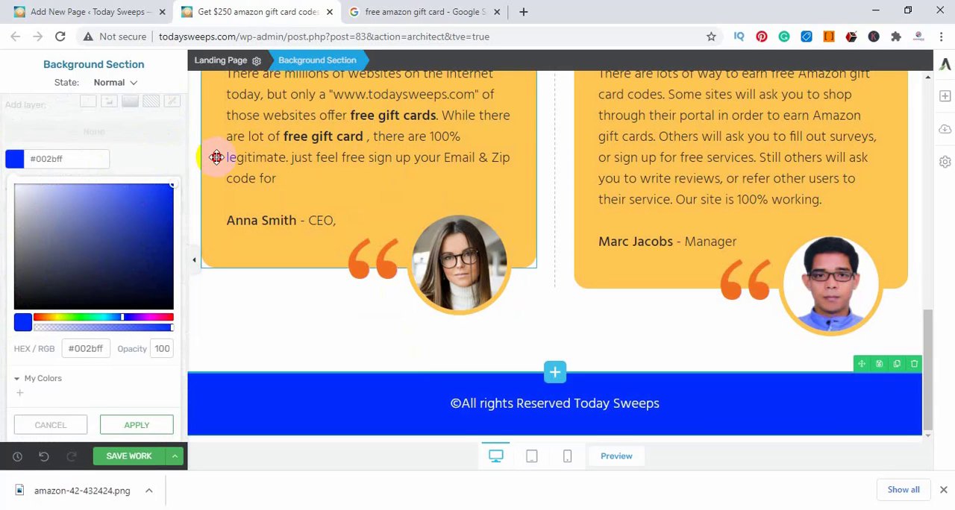
pyautogui.click(192, 259)
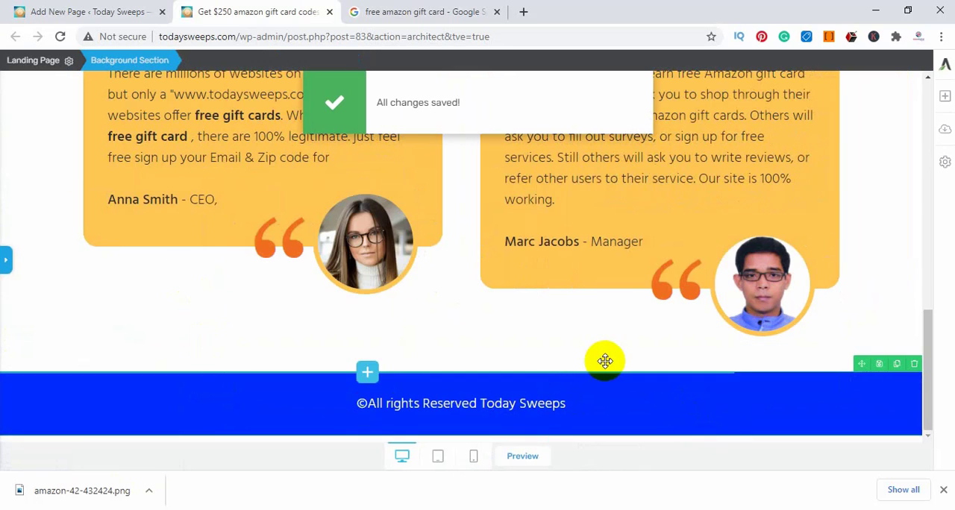
# Delete the "YES, I WANT TO GET UNSTUCK!" button below the headline section's intro paragraph
pyautogui.scroll(6, 607, 359)
pyautogui.scroll(4, 610, 365)
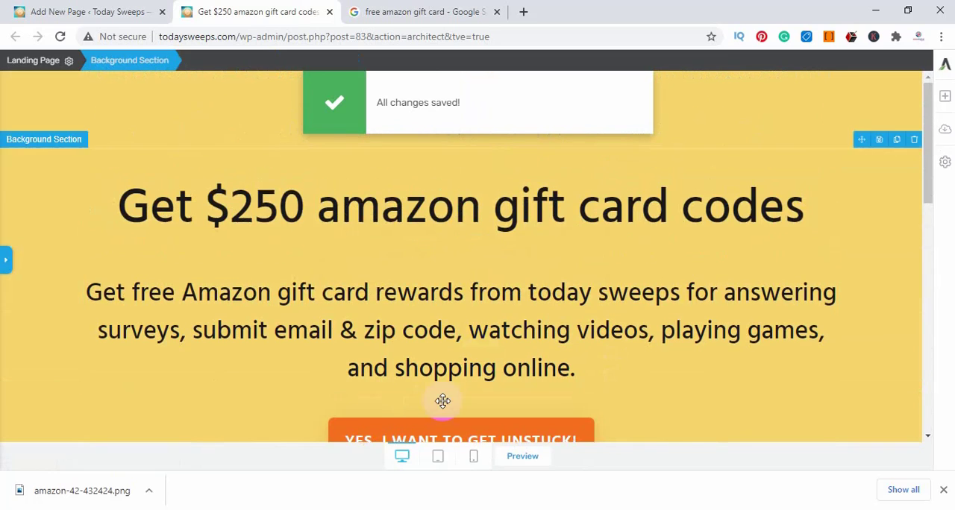
pyautogui.scroll(-2, 441, 400)
pyautogui.click(401, 291)
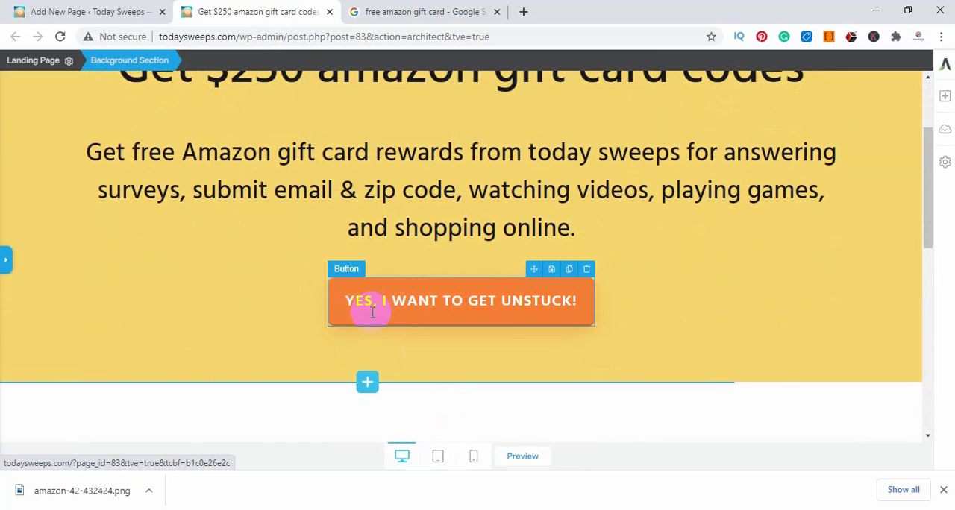
pyautogui.click(337, 305)
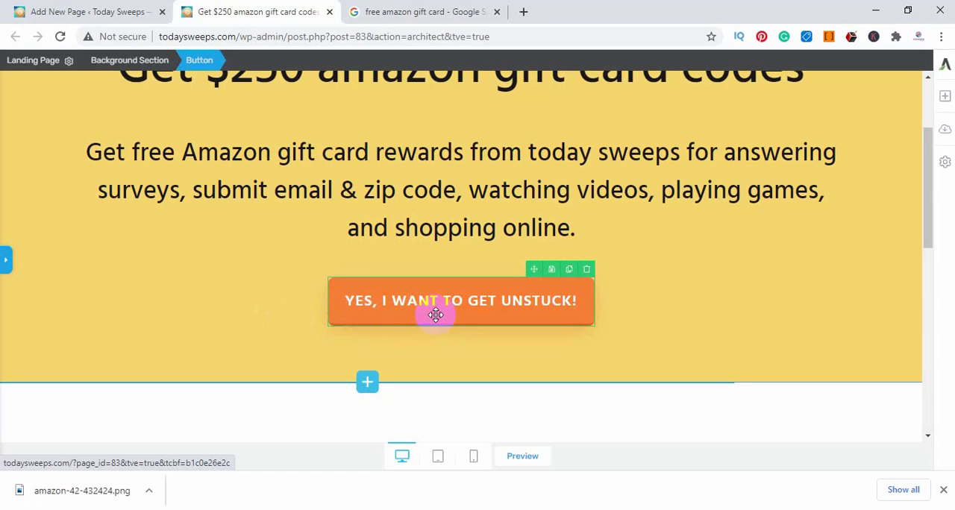
pyautogui.scroll(2, 478, 320)
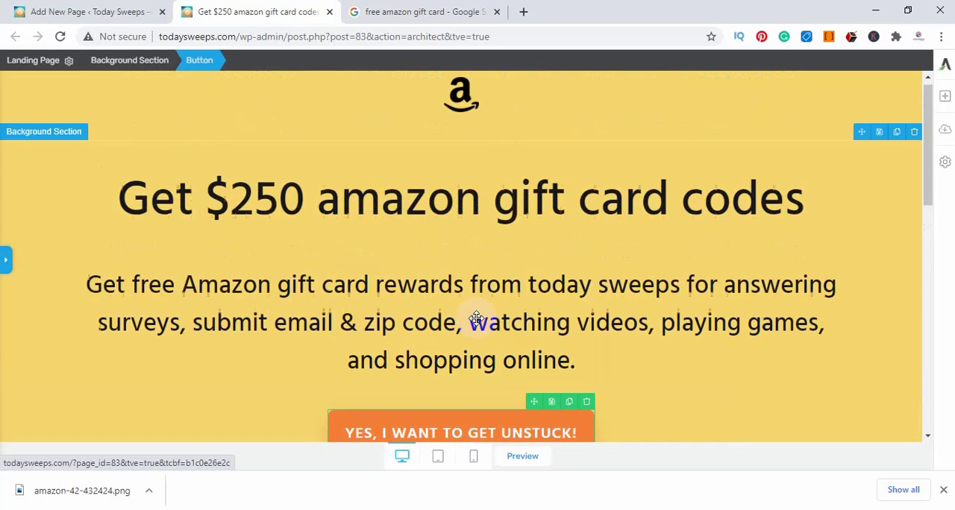
pyautogui.scroll(-2, 477, 320)
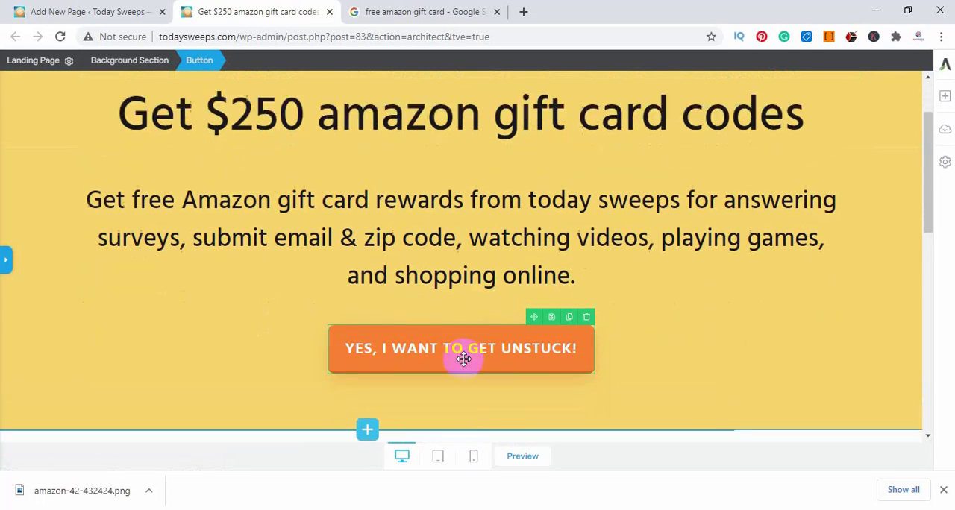
pyautogui.click(587, 270)
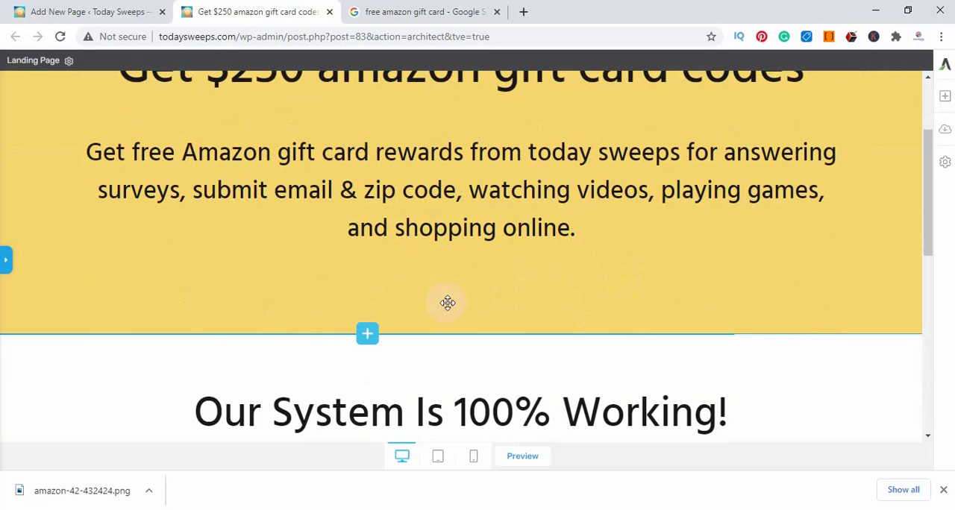
# Add a new Button element to the page, placing it below the footer
pyautogui.scroll(-6, 612, 324)
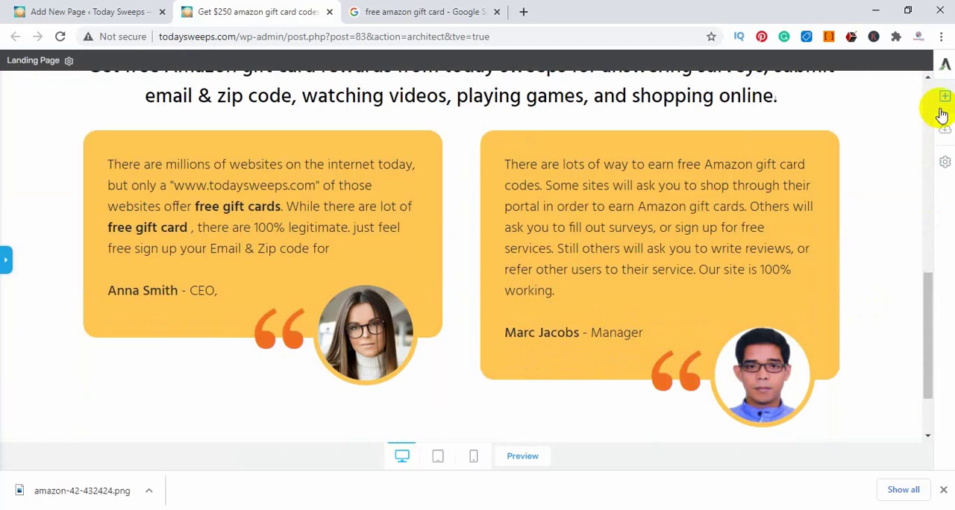
pyautogui.click(943, 104)
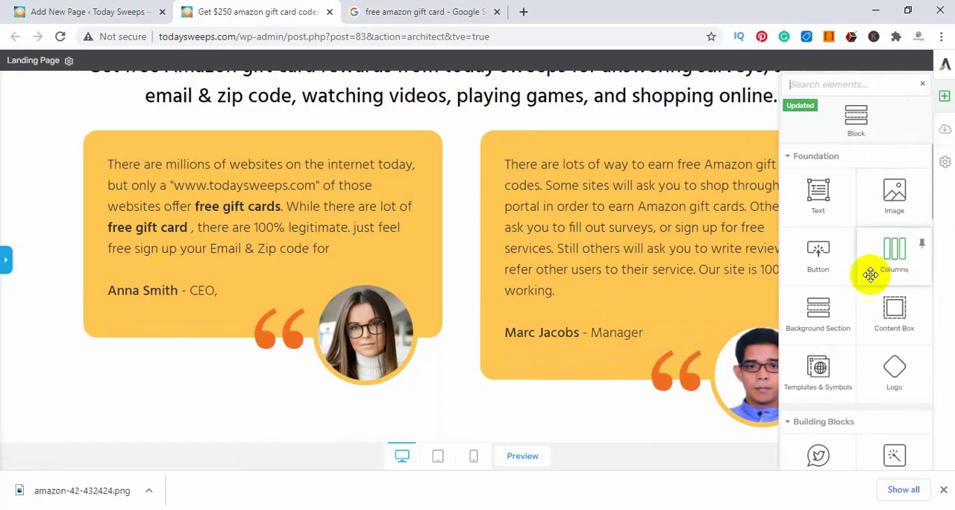
pyautogui.moveTo(827, 265); pyautogui.dragTo(512, 345)
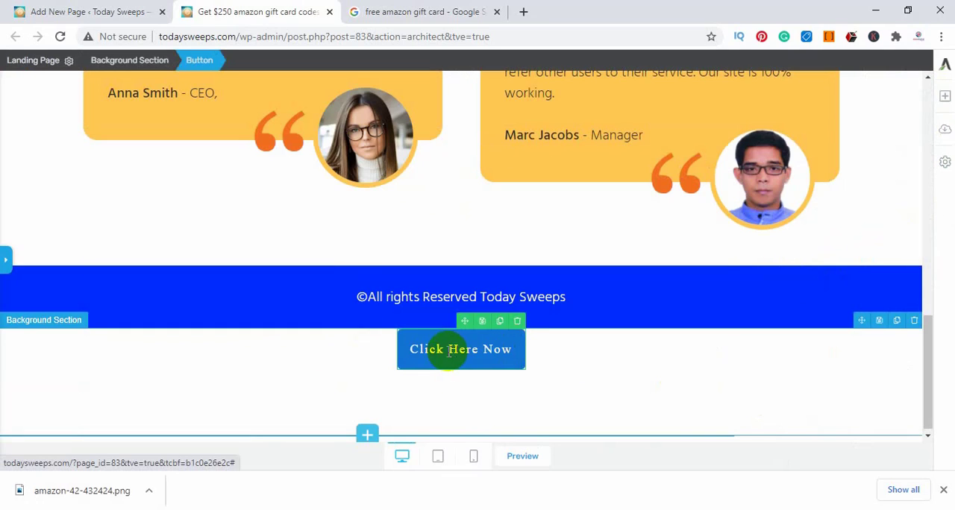
# Move the "Click Here Now" button into the yellow headline section, centered beneath the intro paragraph
pyautogui.moveTo(409, 318); pyautogui.dragTo(421, 226)
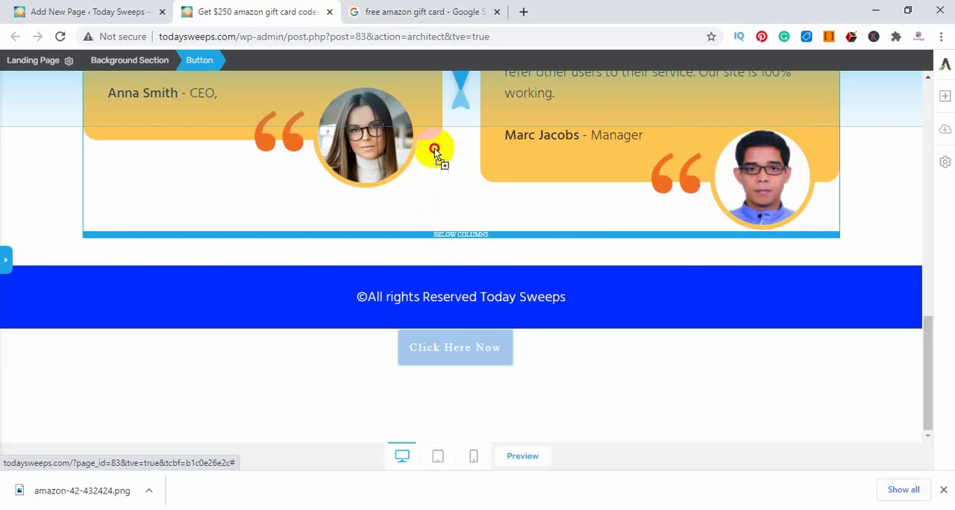
pyautogui.moveTo(434, 149); pyautogui.dragTo(455, 362)
pyautogui.scroll(-1, 578, 390)
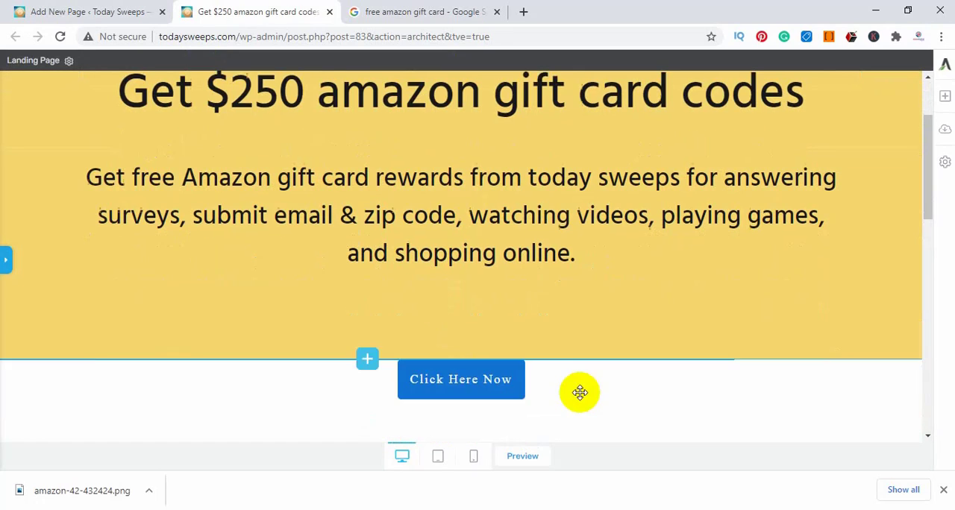
pyautogui.moveTo(405, 379); pyautogui.dragTo(408, 335)
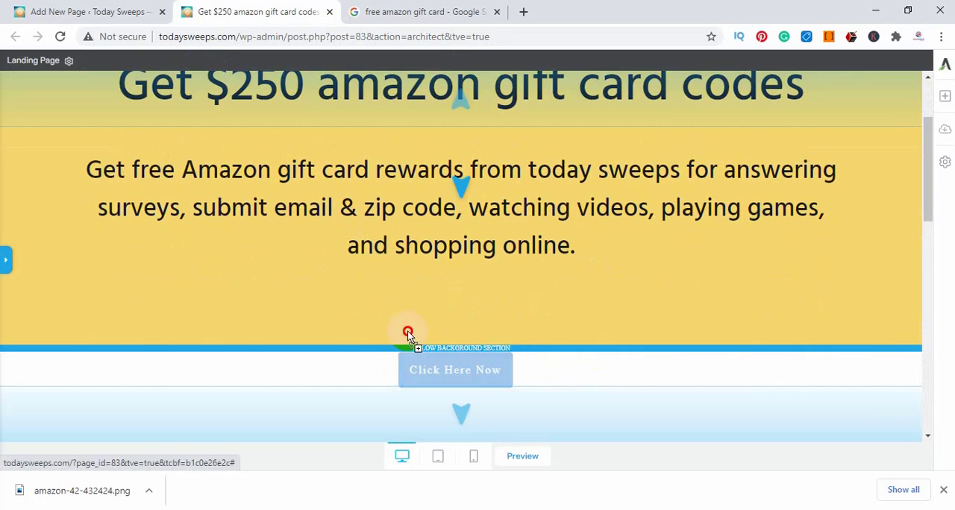
pyautogui.moveTo(446, 310); pyautogui.dragTo(448, 321)
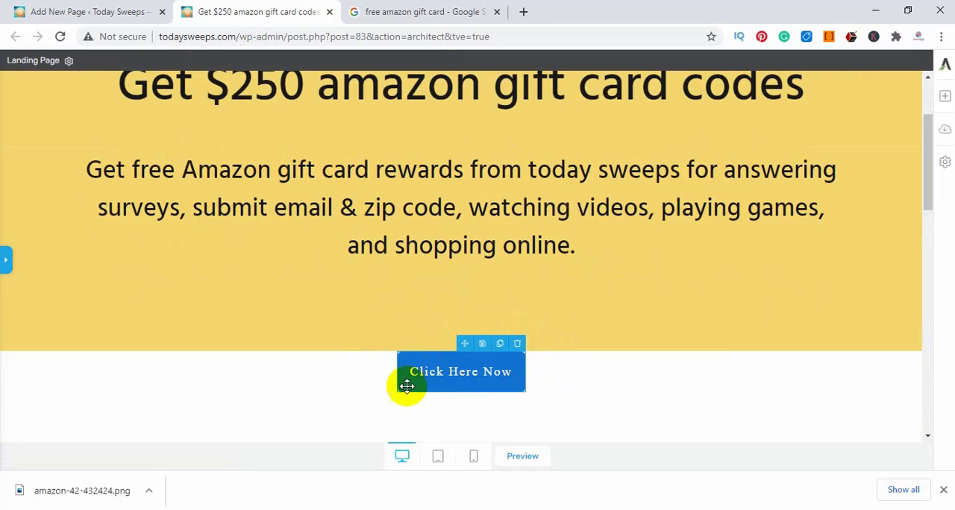
pyautogui.moveTo(405, 382); pyautogui.dragTo(511, 324)
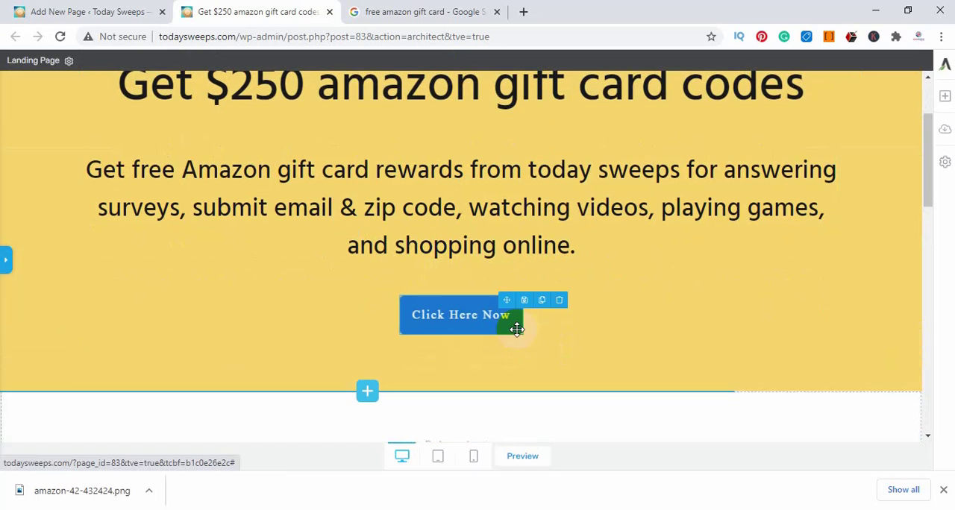
# Delete the two empty background sections between the yellow headline section and the "Our System Is 100% Working!" heading
pyautogui.scroll(-1, 534, 364)
pyautogui.scroll(-1, 533, 364)
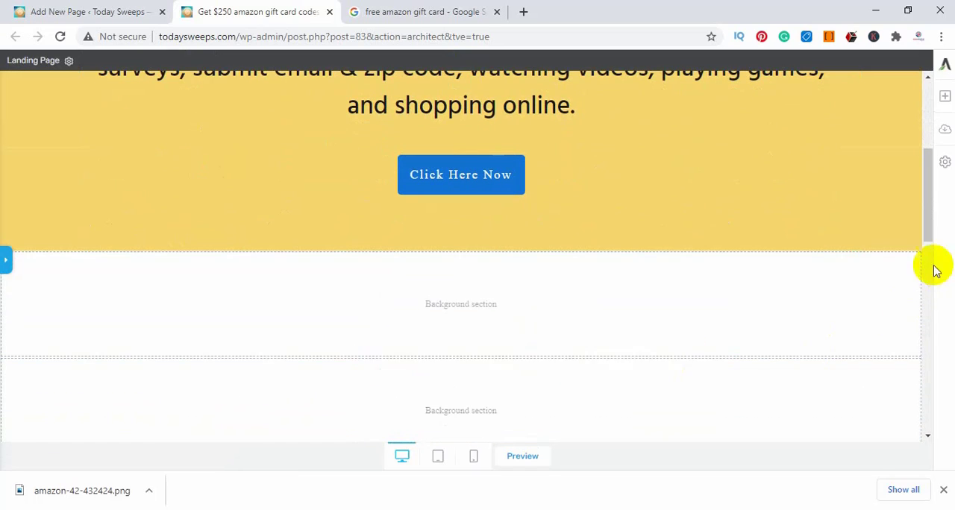
pyautogui.click(917, 254)
pyautogui.click(915, 245)
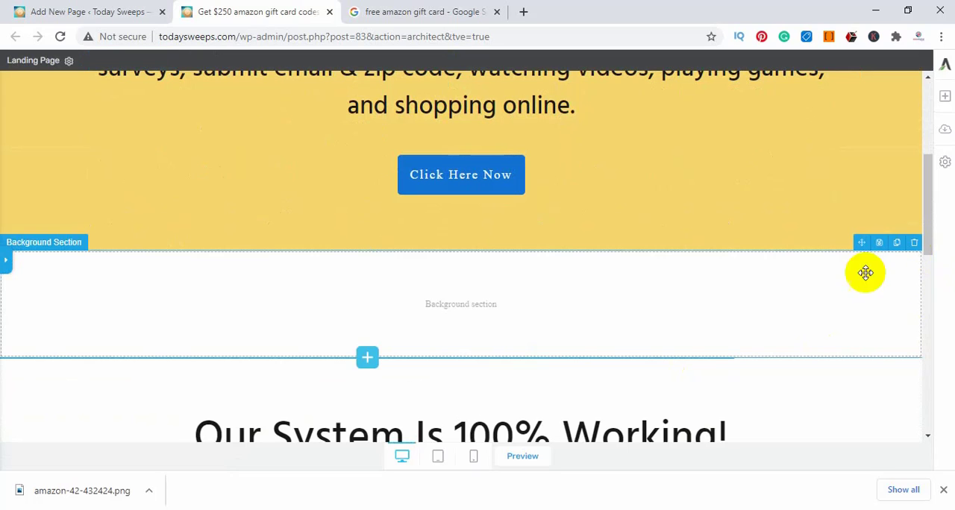
pyautogui.click(917, 245)
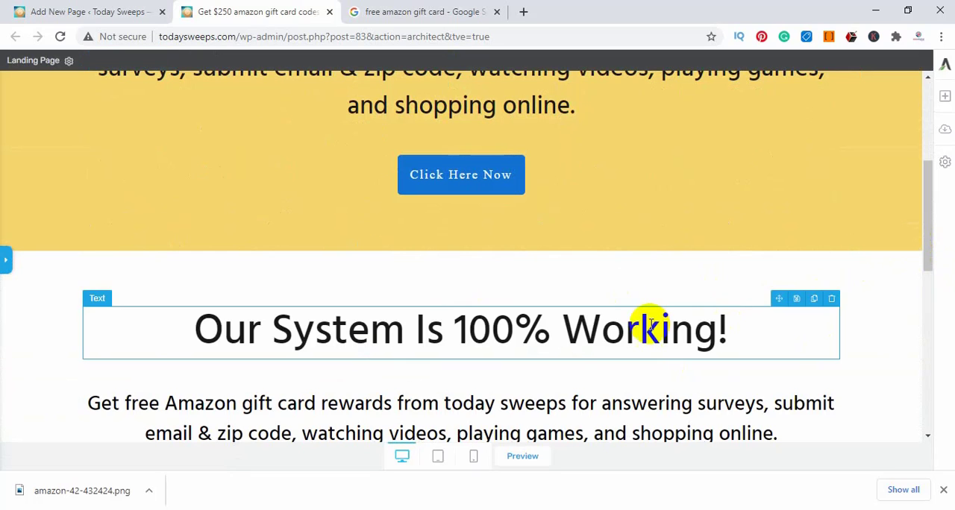
# Set the font size of the "Click Here Now" button's text to 40 px
pyautogui.scroll(-3, 452, 287)
pyautogui.scroll(3, 623, 339)
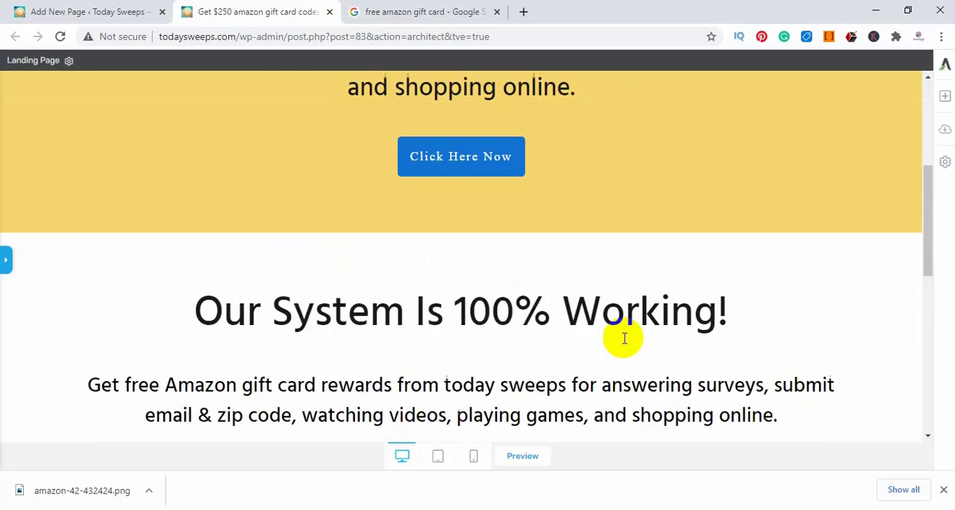
pyautogui.scroll(1, 447, 246)
pyautogui.click(438, 246)
pyautogui.click(443, 249)
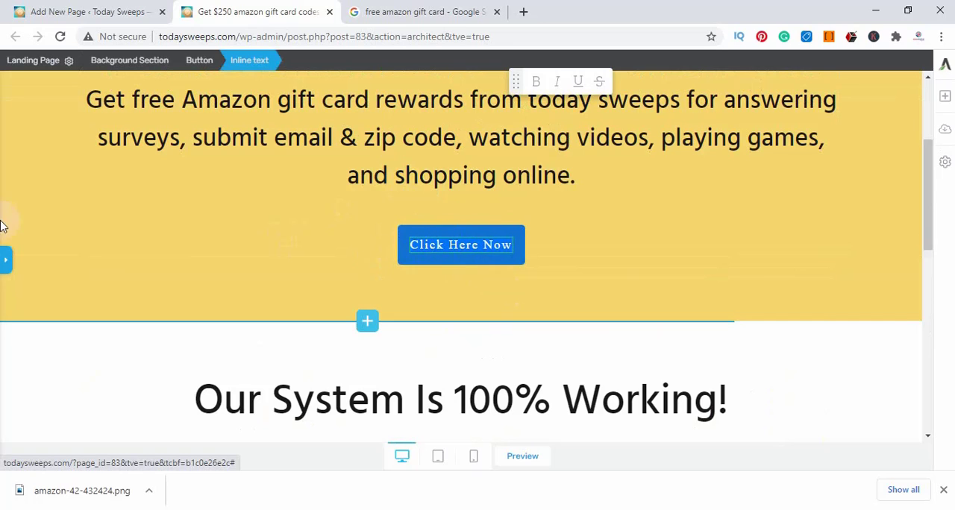
pyautogui.click(3, 273)
pyautogui.click(4, 273)
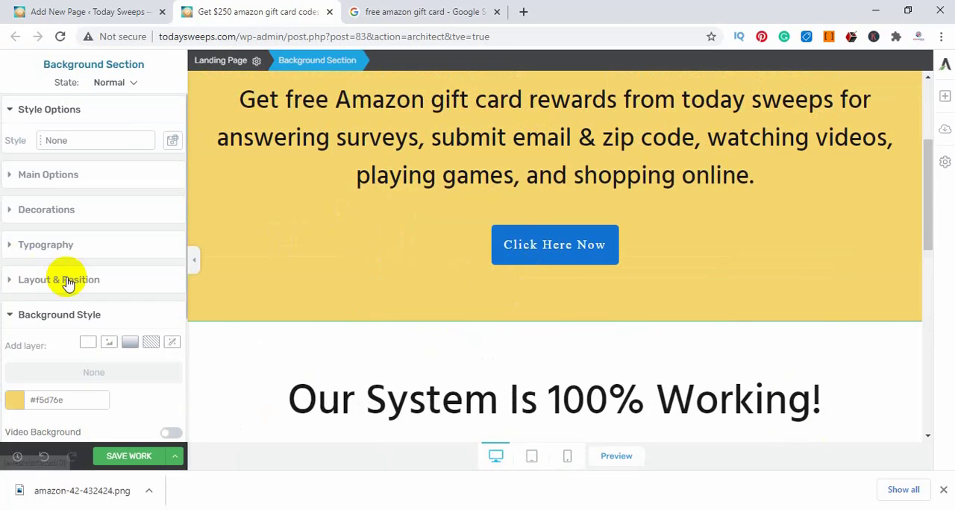
pyautogui.click(550, 253)
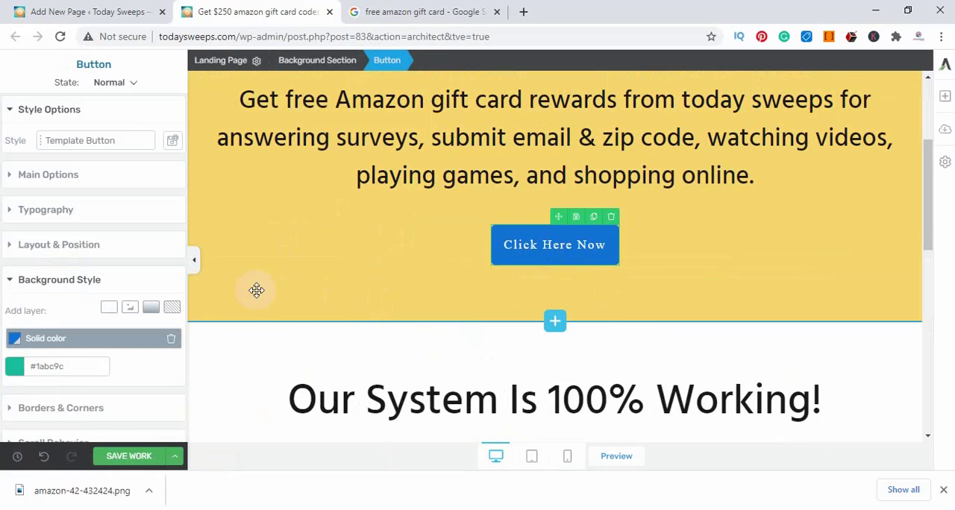
pyautogui.scroll(-1, 256, 288)
pyautogui.click(563, 174)
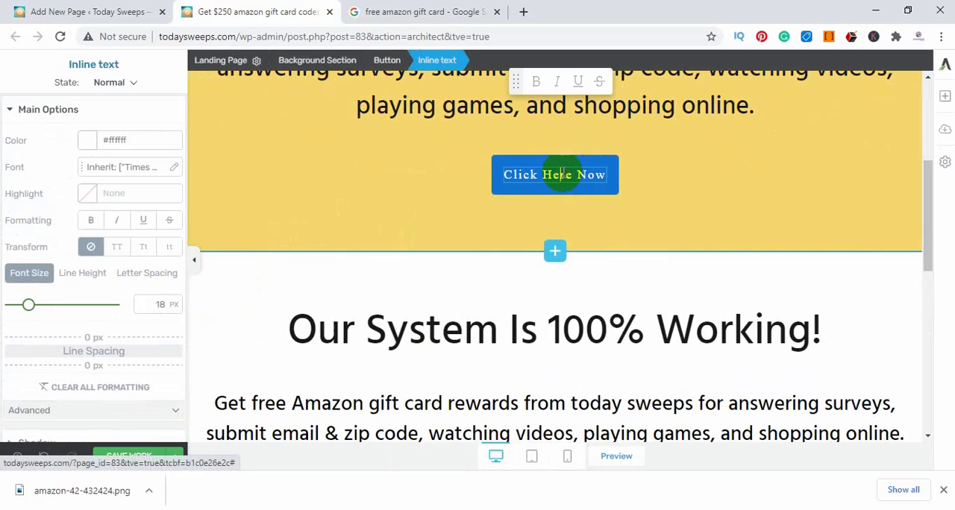
pyautogui.moveTo(29, 304); pyautogui.dragTo(51, 306)
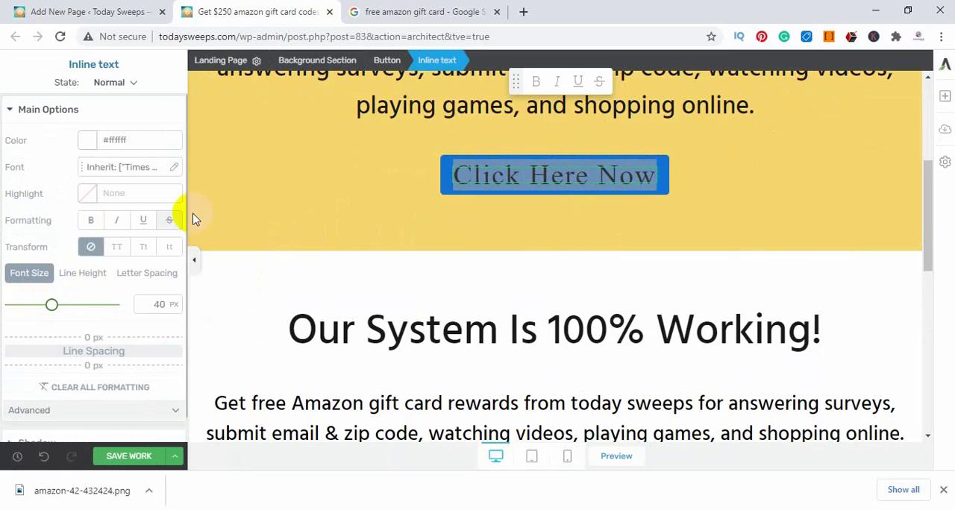
# Set the solid background color of the "Click Here Now" button to near-black #060606
pyautogui.click(363, 198)
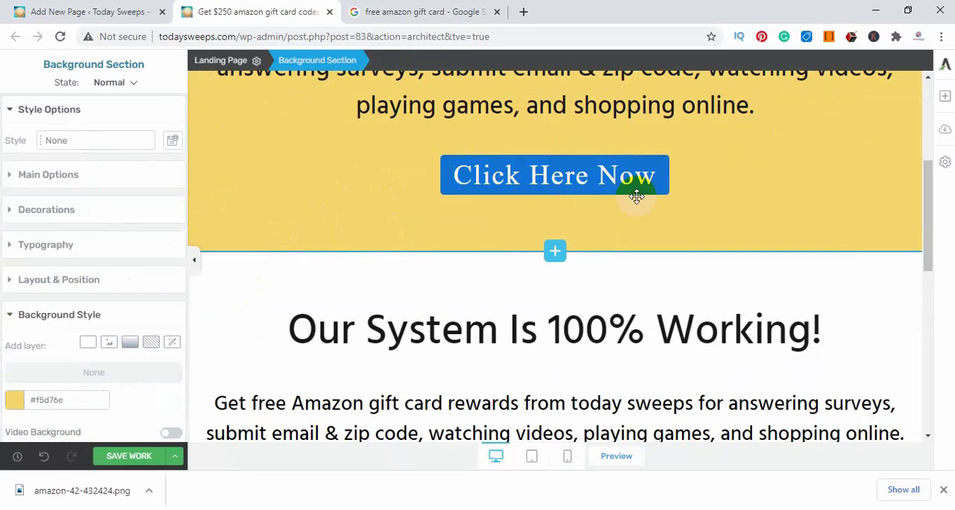
pyautogui.click(455, 181)
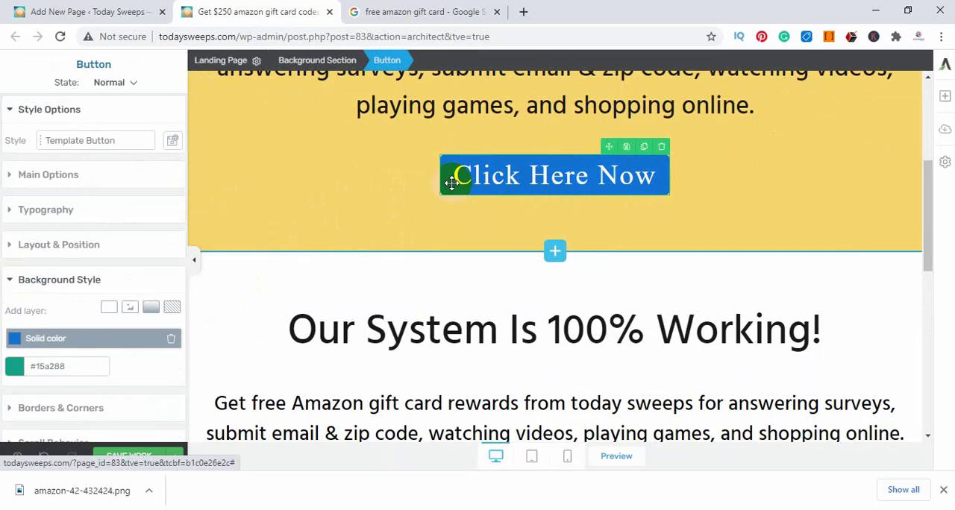
pyautogui.click(21, 341)
pyautogui.moveTo(162, 211)
pyautogui.mouseDown()
pyautogui.moveTo(45, 254)
pyautogui.moveTo(13, 306)
pyautogui.mouseUp()
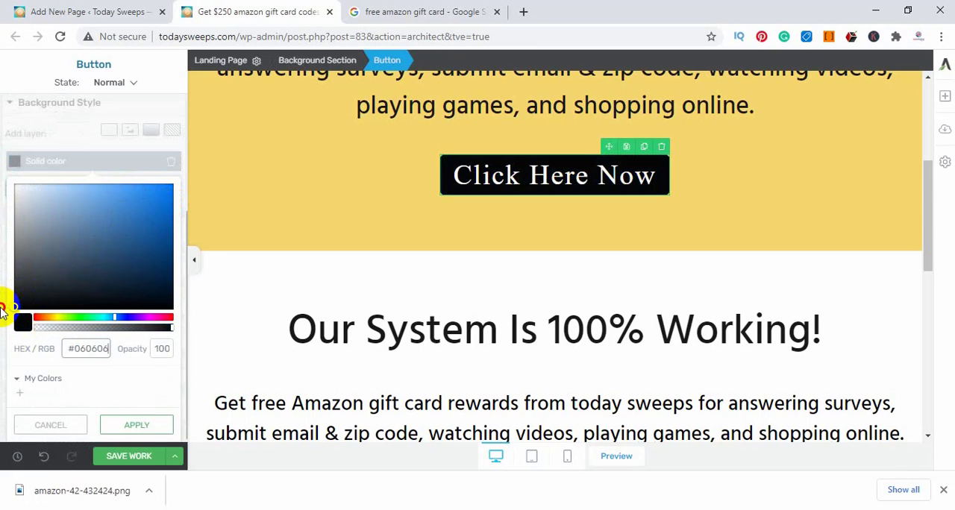
pyautogui.click(365, 206)
# Extend the button text to "Click Here Now Fee amazon codes" and set its font size to 28 px
pyautogui.click(554, 174)
pyautogui.click(553, 174)
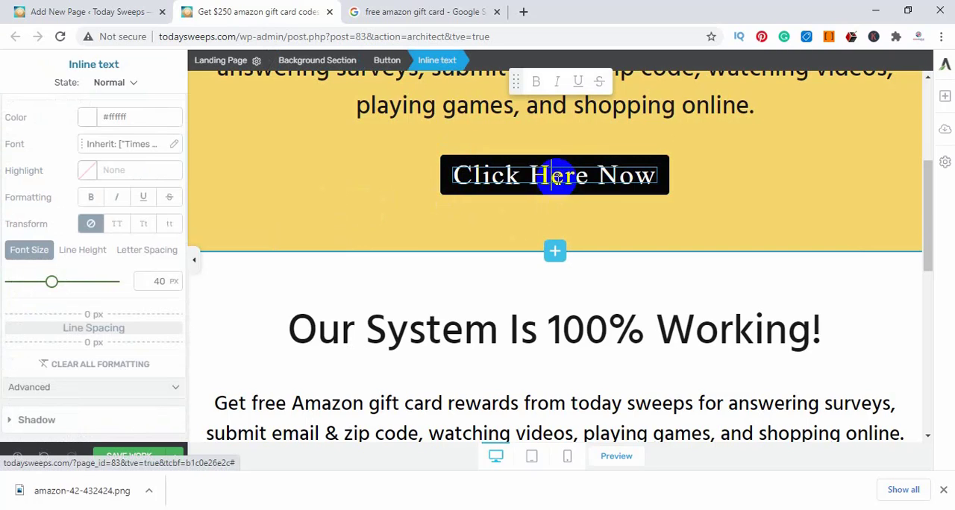
pyautogui.click(657, 176)
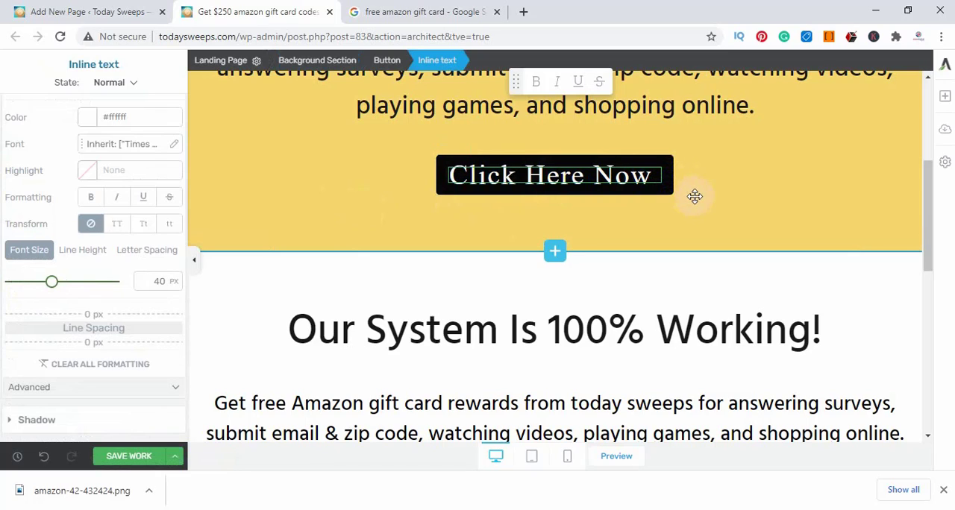
pyautogui.write('Few')
pyautogui.press('BackSpace')
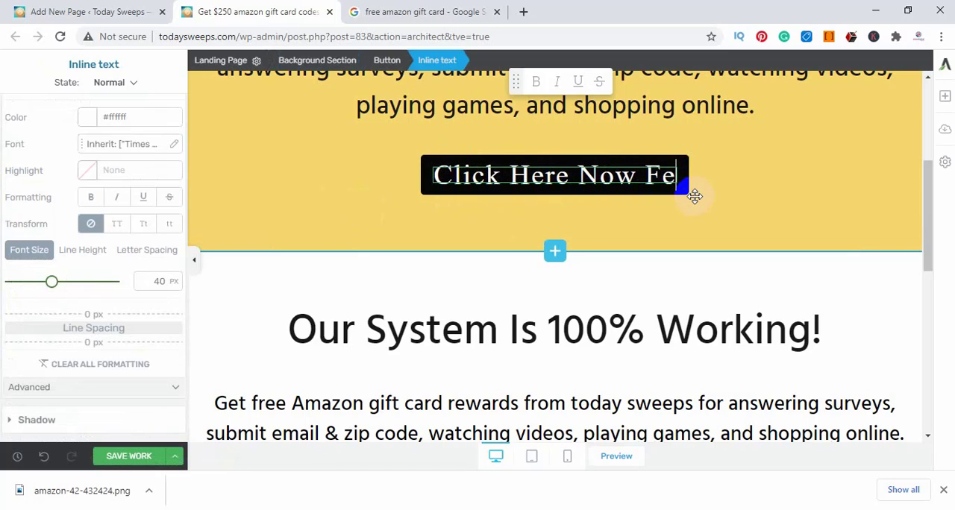
pyautogui.write('ee')
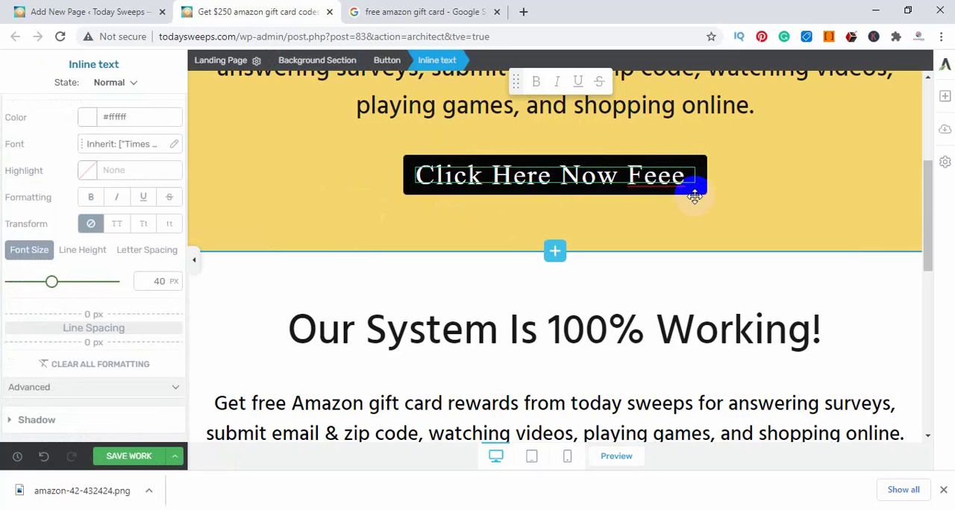
pyautogui.press('BackSpace')
pyautogui.press('BackSpace')
pyautogui.press('BackSpace')
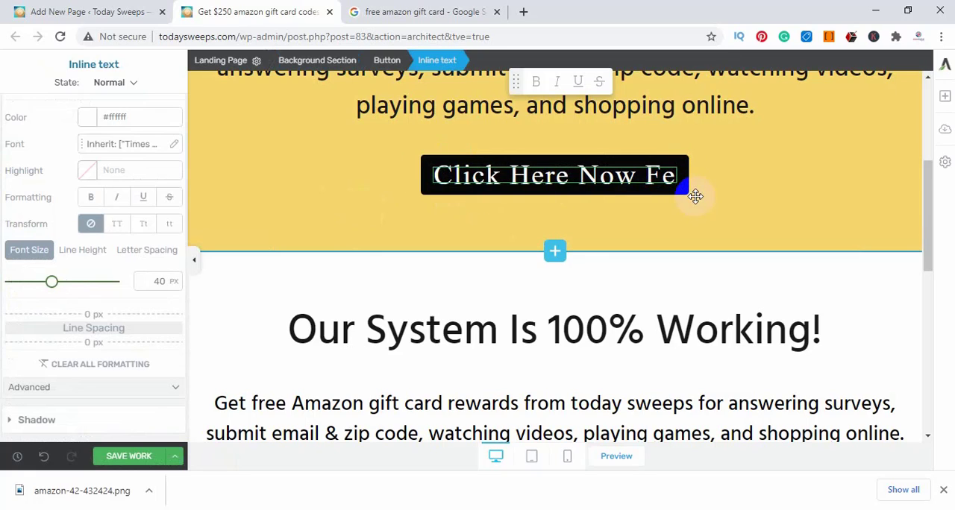
pyautogui.write('e amaz')
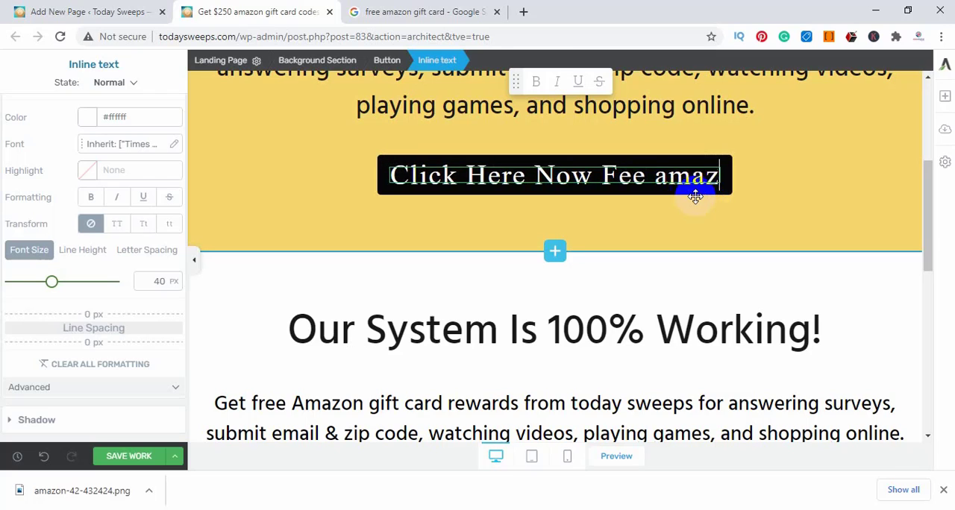
pyautogui.write('on codes')
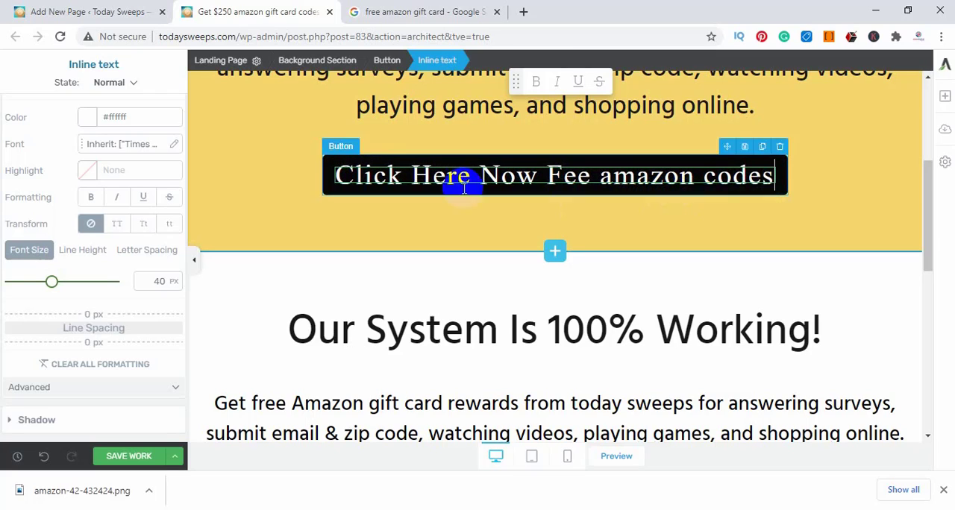
pyautogui.moveTo(56, 289); pyautogui.dragTo(41, 293)
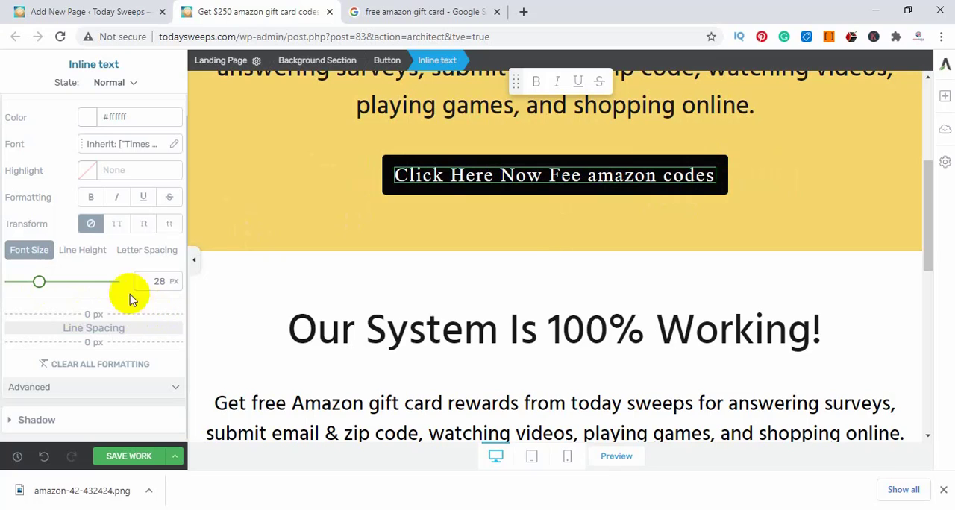
pyautogui.click(300, 201)
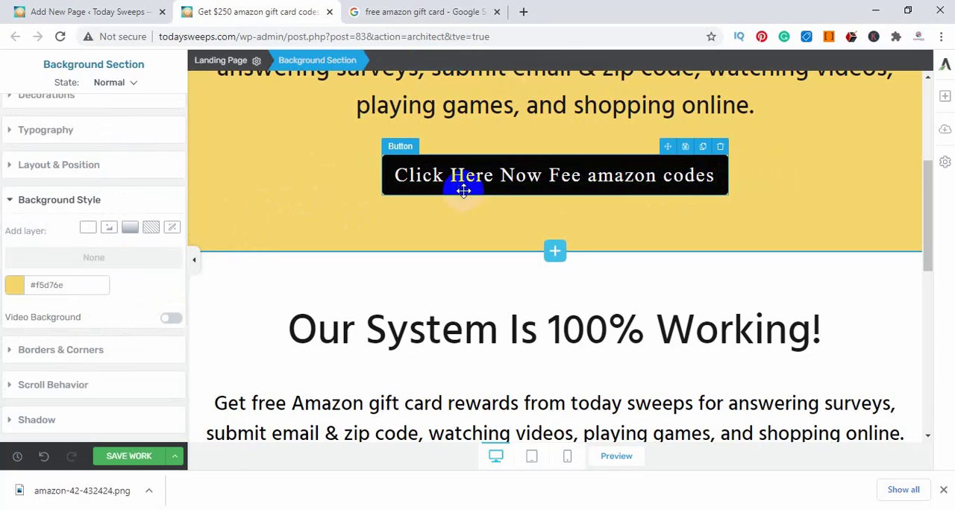
# Set the background color of the yellow headline section to near-black #070707
pyautogui.scroll(3, 746, 224)
pyautogui.scroll(1, 821, 336)
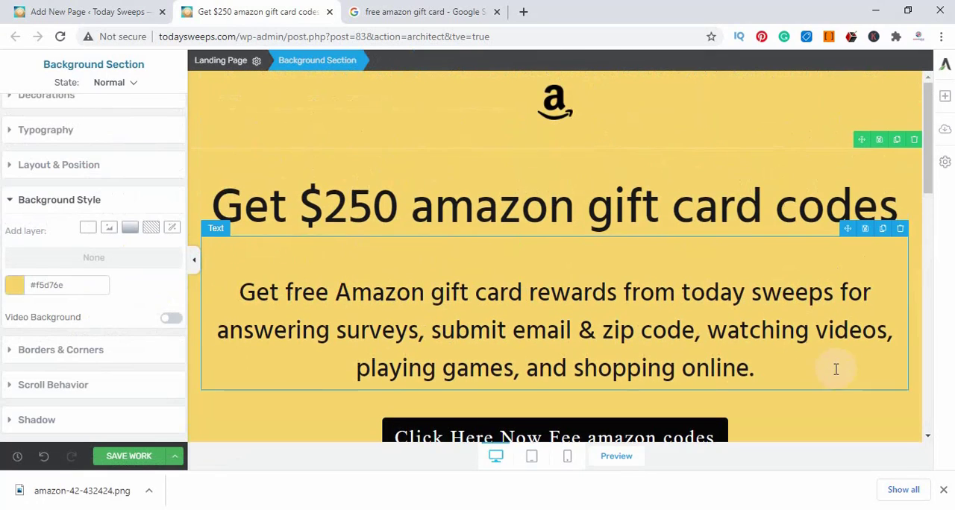
pyautogui.scroll(-4, 746, 291)
pyautogui.scroll(-7, 558, 264)
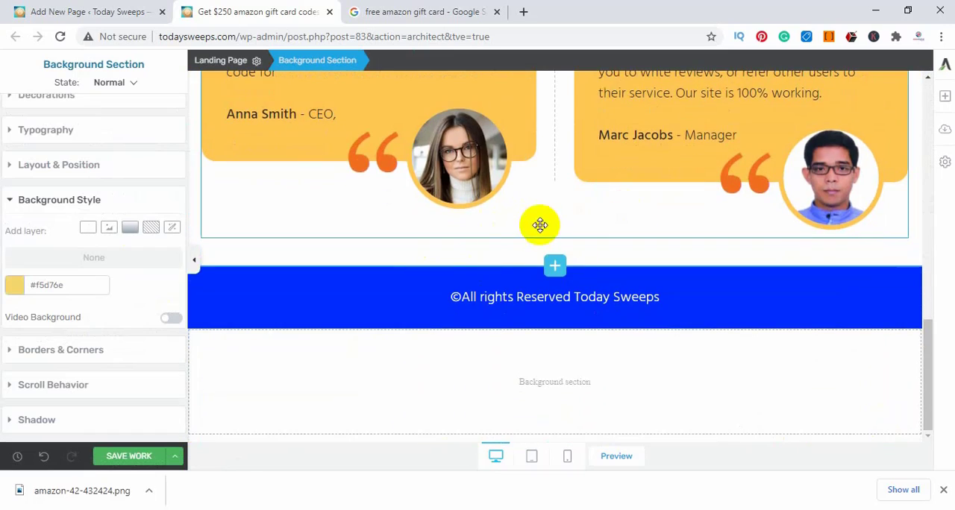
pyautogui.scroll(3, 542, 221)
pyautogui.scroll(9, 540, 226)
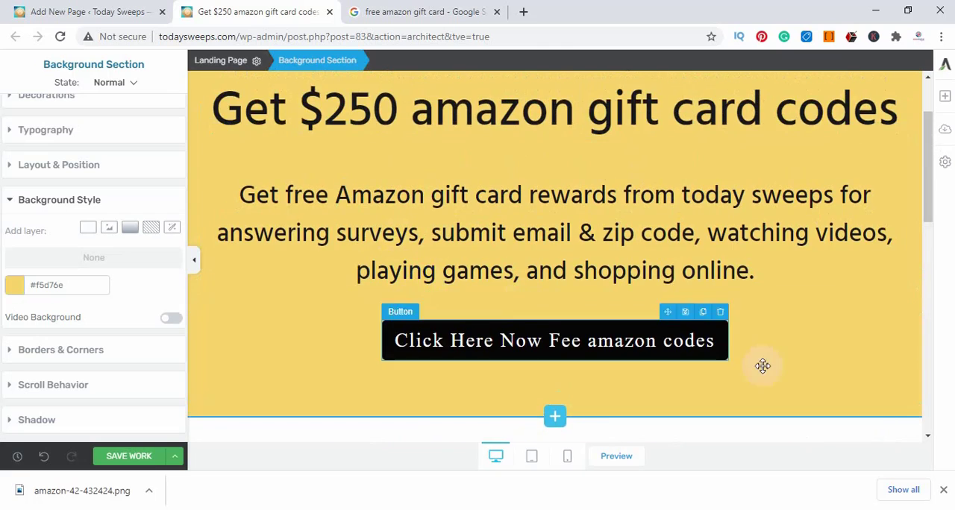
pyautogui.scroll(-2, 674, 331)
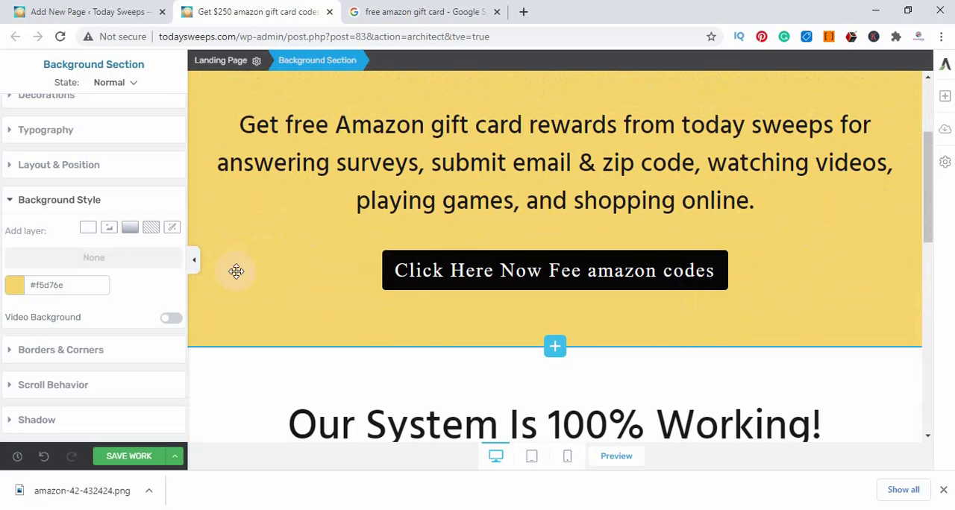
pyautogui.click(10, 288)
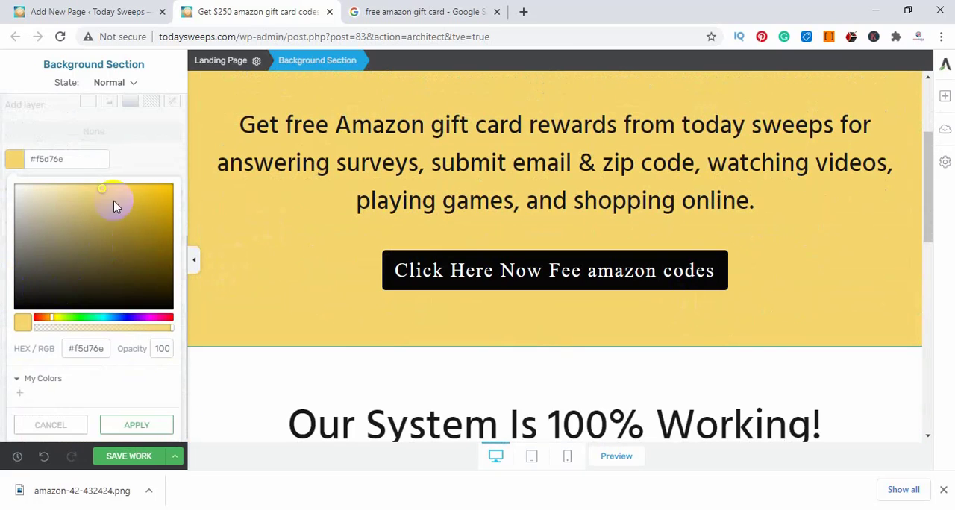
pyautogui.moveTo(104, 192)
pyautogui.mouseDown()
pyautogui.moveTo(9, 302)
pyautogui.moveTo(2, 147)
pyautogui.moveTo(64, 179)
pyautogui.moveTo(179, 199)
pyautogui.moveTo(3, 283)
pyautogui.moveTo(3, 329)
pyautogui.moveTo(3, 282)
pyautogui.moveTo(2, 312)
pyautogui.mouseUp()
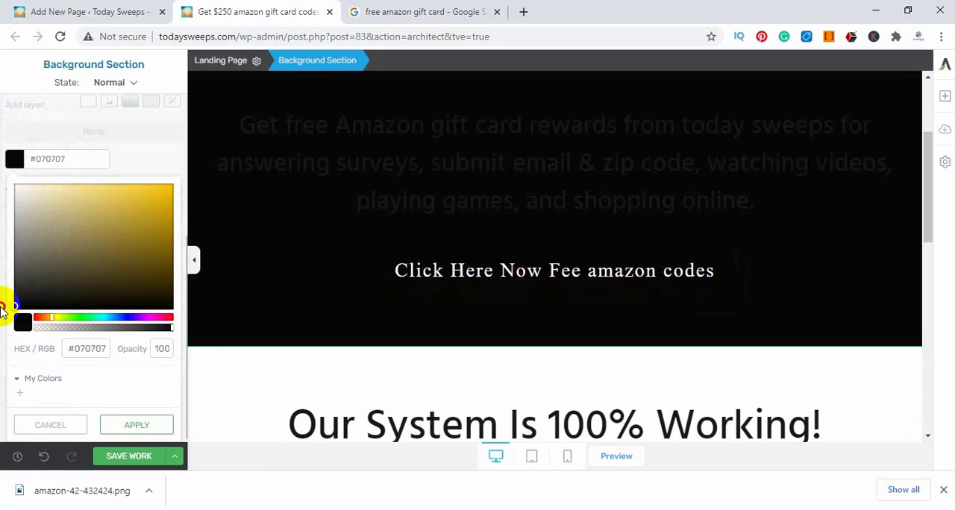
pyautogui.click(193, 259)
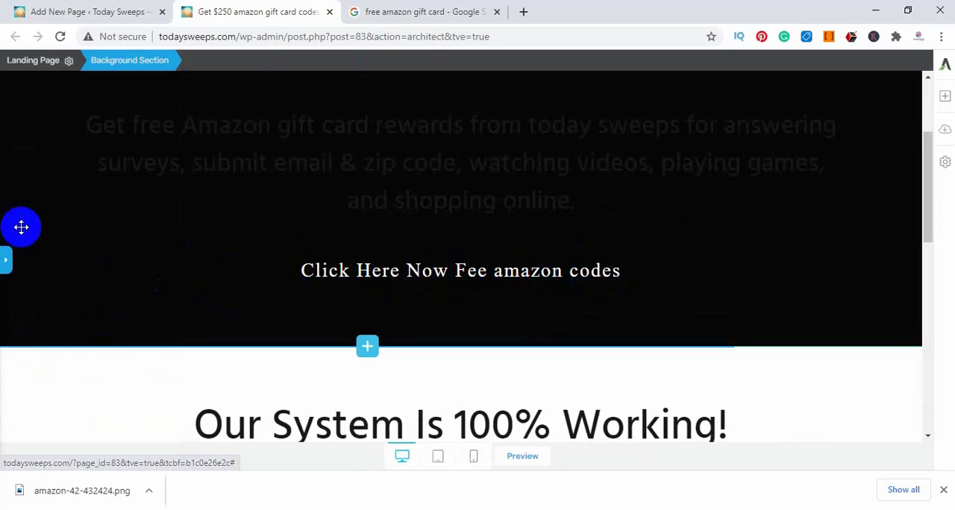
pyautogui.click(4, 261)
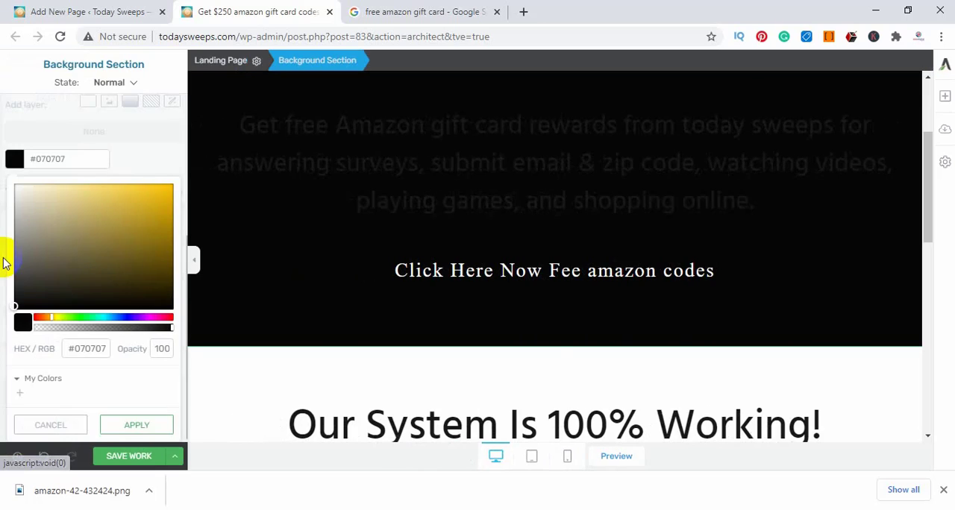
# Add a solid dark red #450f0f background layer to the intro paragraph above the button
pyautogui.click(309, 134)
pyautogui.moveTo(248, 124); pyautogui.dragTo(828, 202)
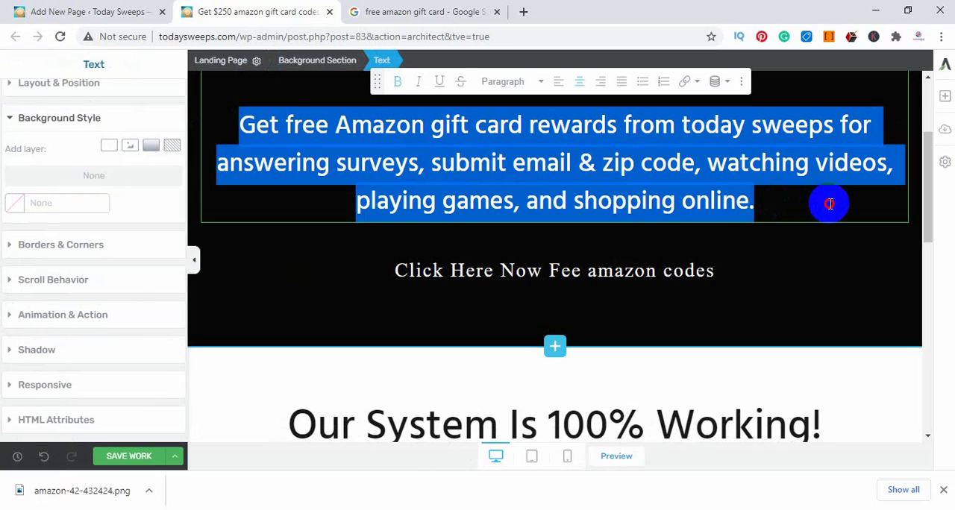
pyautogui.click(108, 146)
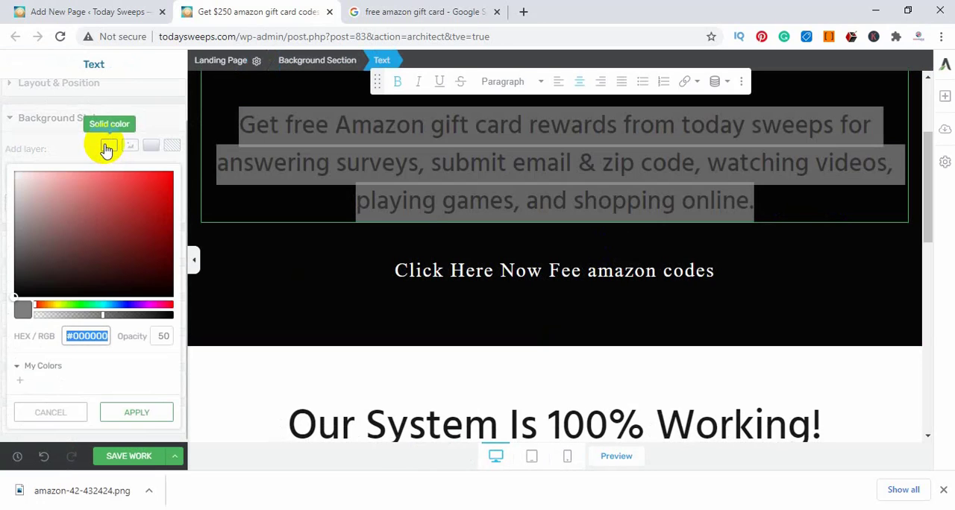
pyautogui.moveTo(18, 298); pyautogui.dragTo(138, 264)
pyautogui.click(239, 241)
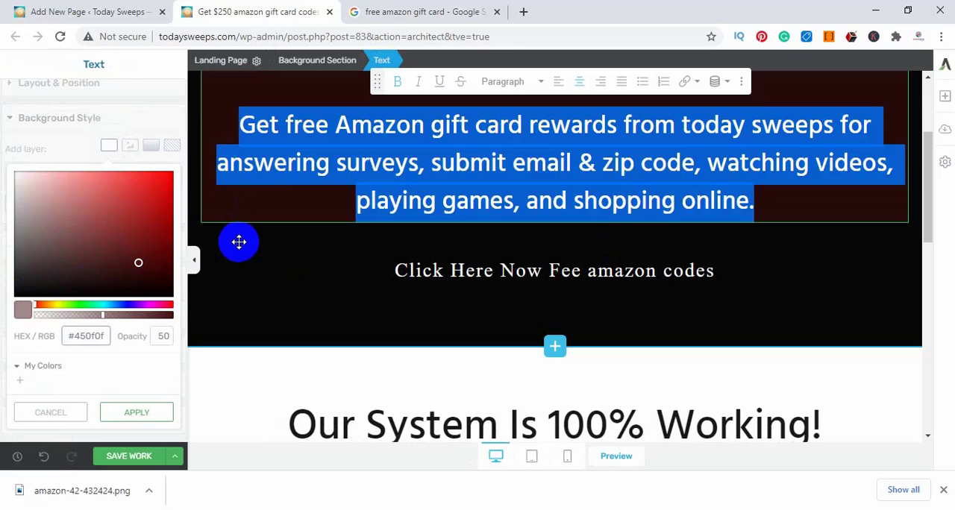
# Recolor the intro paragraph's background layer to bright green #00f40f
pyautogui.click(306, 179)
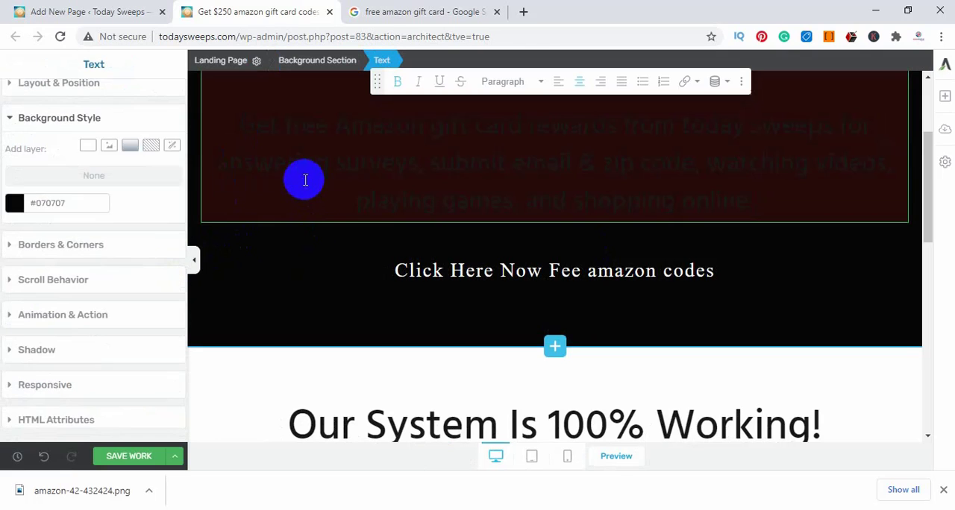
pyautogui.tripleClick(305, 179)
pyautogui.click(16, 176)
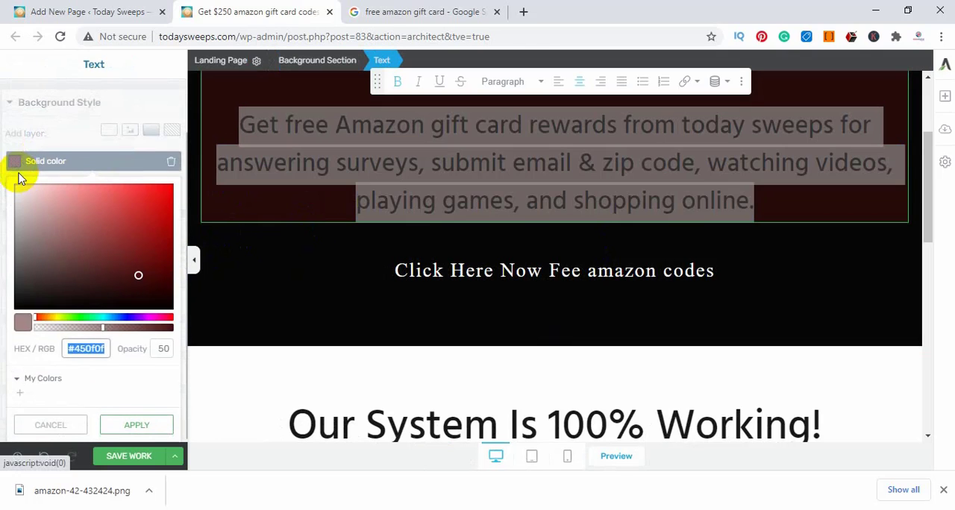
pyautogui.click(47, 208)
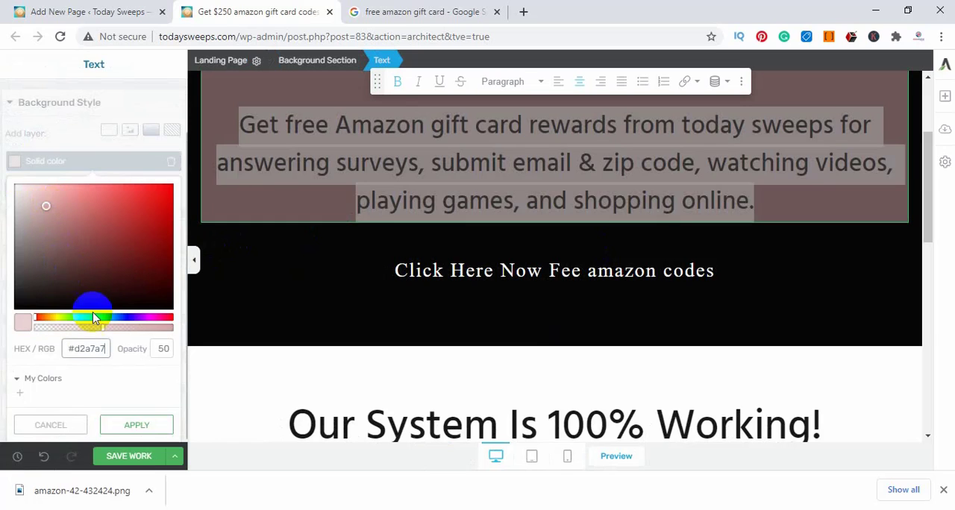
pyautogui.moveTo(39, 320); pyautogui.dragTo(80, 320)
pyautogui.moveTo(81, 321)
pyautogui.mouseDown()
pyautogui.moveTo(96, 319)
pyautogui.moveTo(75, 320)
pyautogui.mouseUp()
pyautogui.moveTo(160, 197); pyautogui.dragTo(196, 188)
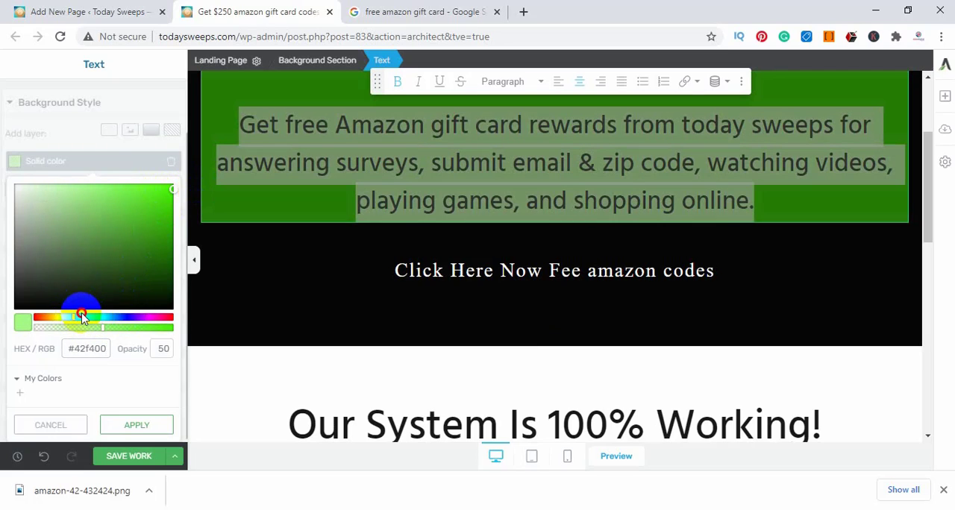
pyautogui.moveTo(72, 321); pyautogui.dragTo(79, 321)
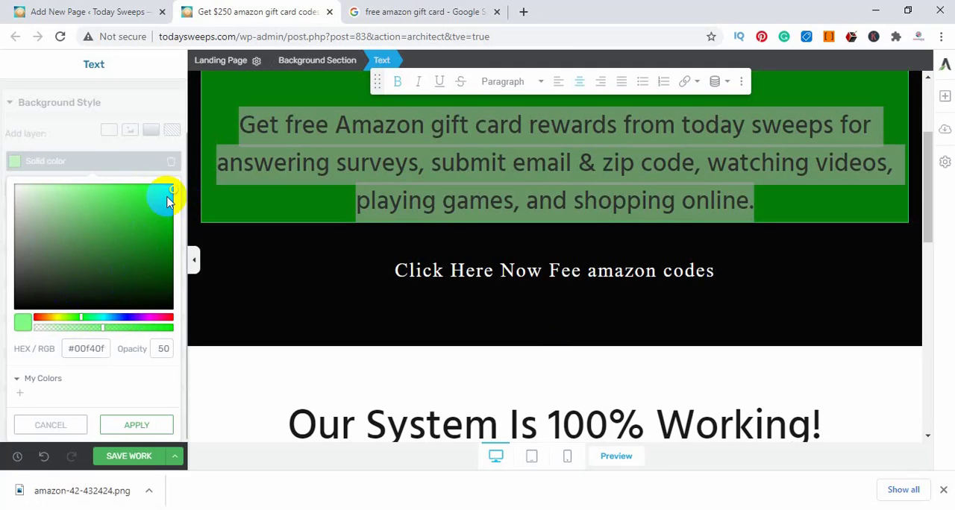
pyautogui.click(229, 241)
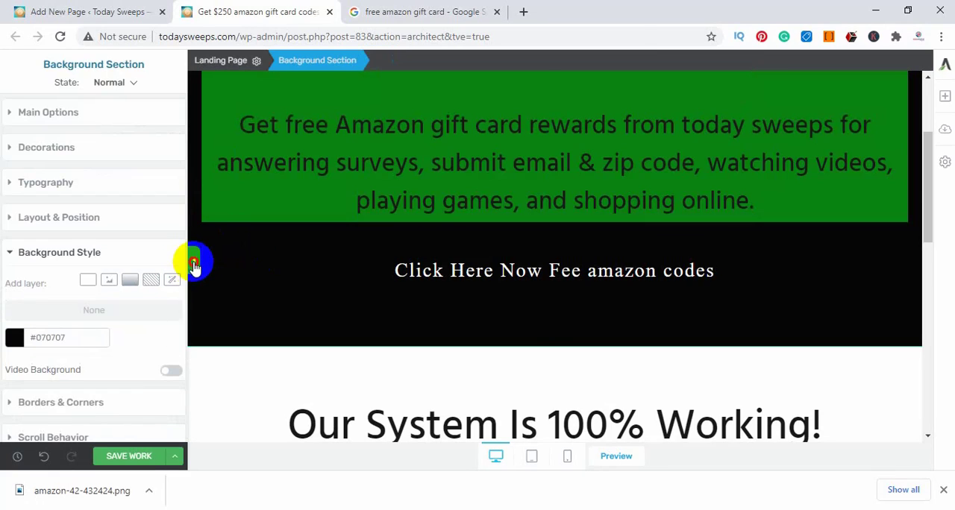
# Add a solid light purple background layer to the "Get $250 amazon gift card codes" headline
pyautogui.click(194, 260)
pyautogui.scroll(3, 214, 256)
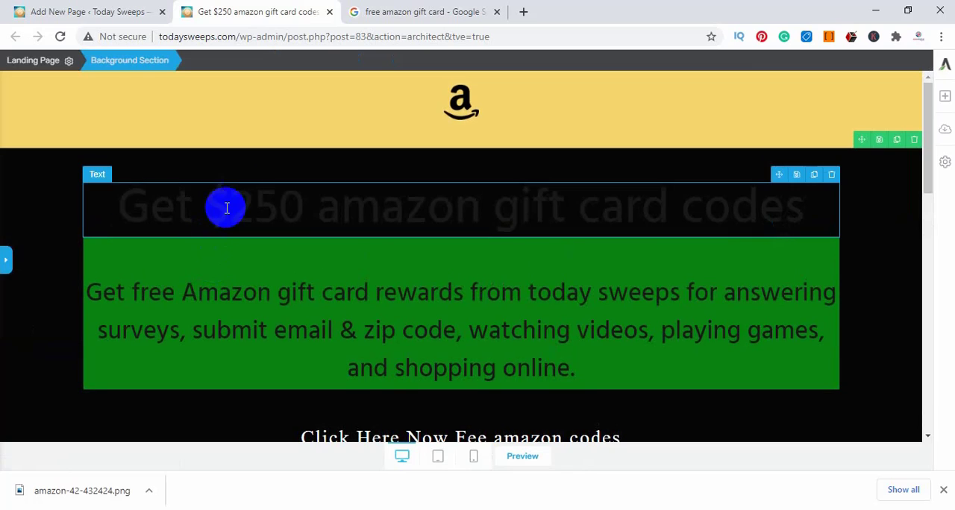
pyautogui.click(346, 209)
pyautogui.tripleClick(379, 207)
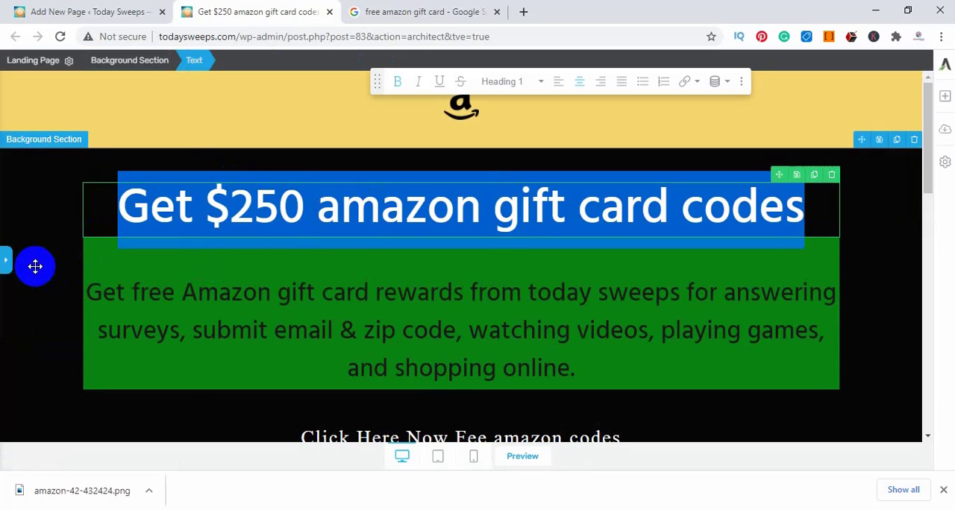
pyautogui.click(8, 262)
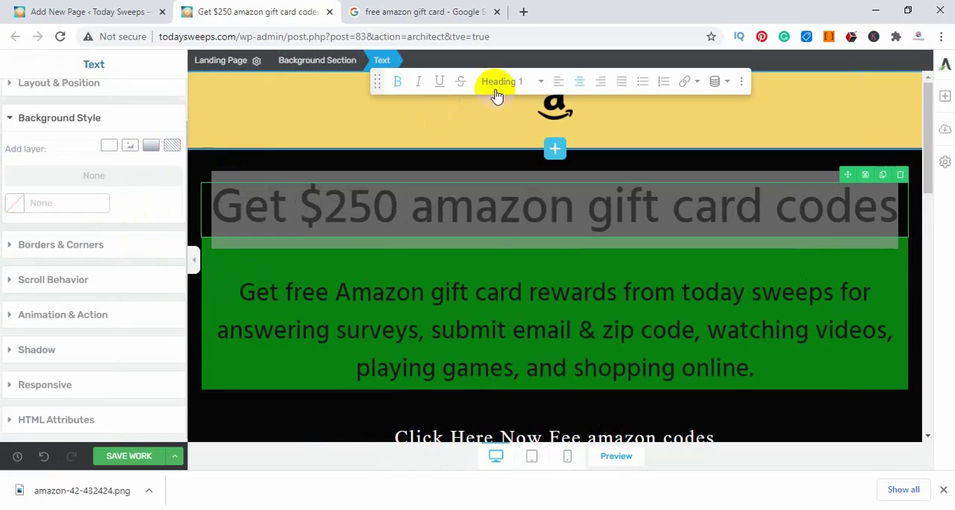
pyautogui.tripleClick(379, 222)
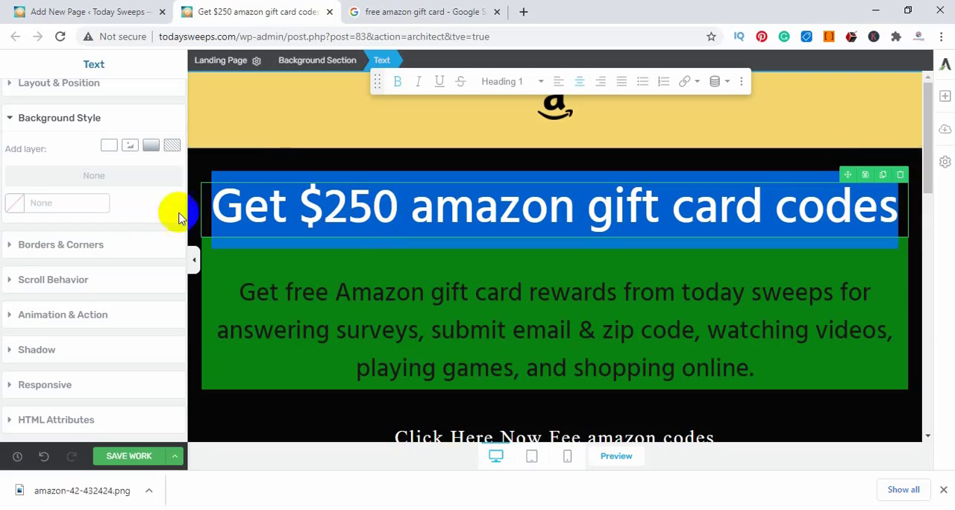
pyautogui.click(112, 151)
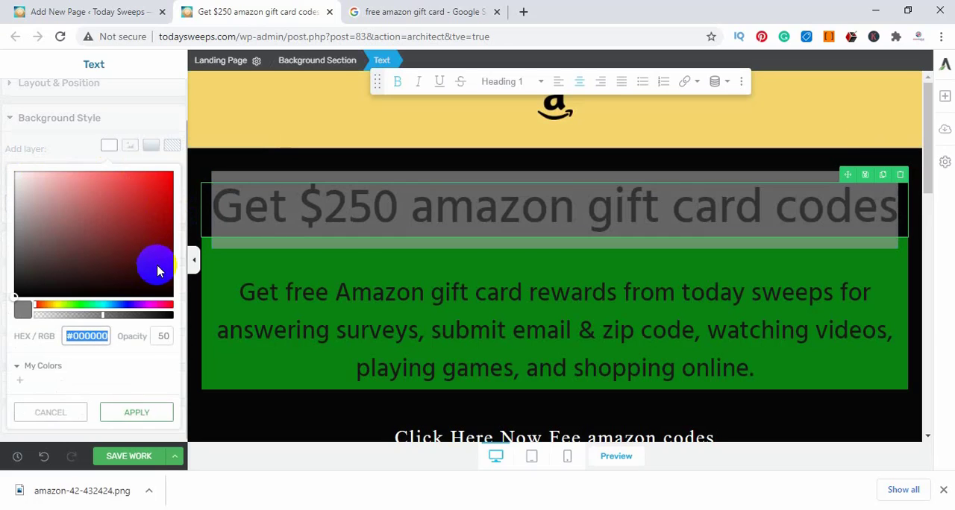
pyautogui.click(130, 306)
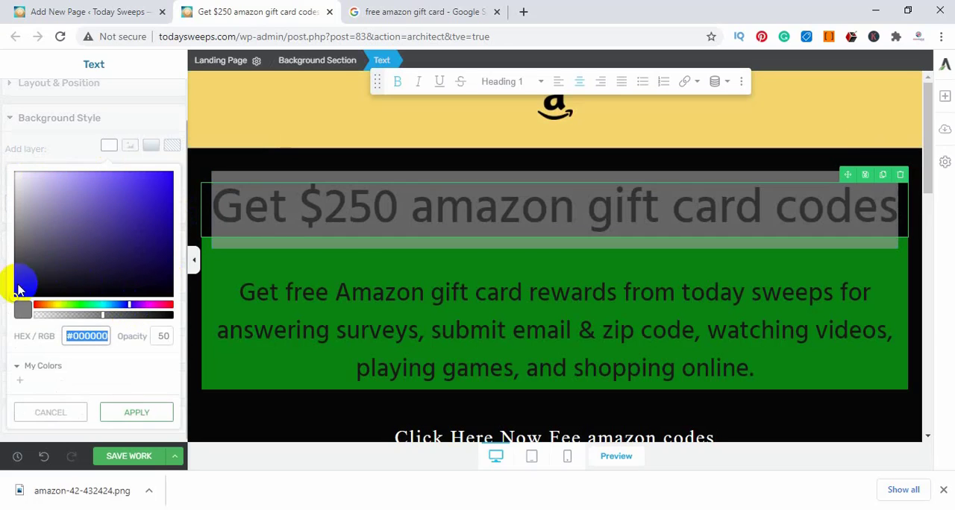
pyautogui.moveTo(13, 303)
pyautogui.mouseDown()
pyautogui.moveTo(179, 172)
pyautogui.moveTo(86, 168)
pyautogui.mouseUp()
pyautogui.click(303, 206)
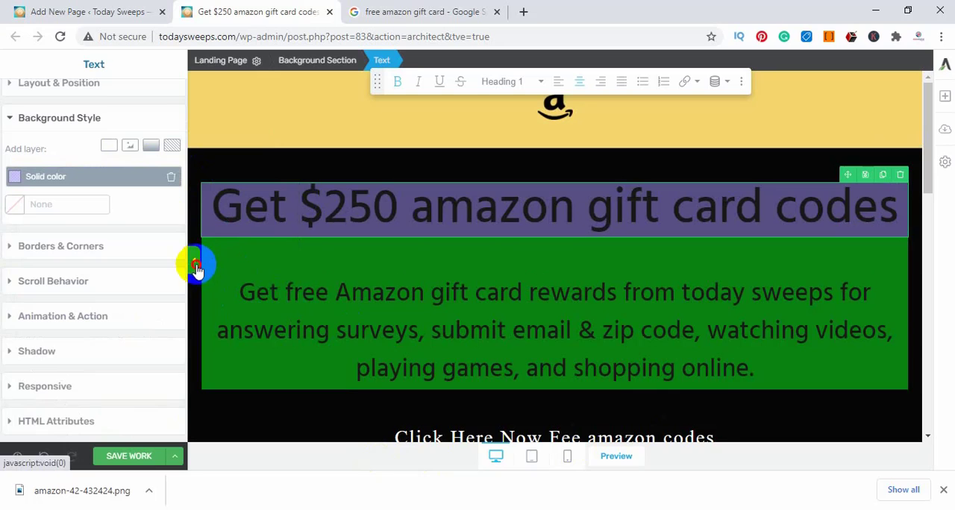
pyautogui.click(194, 259)
pyautogui.click(894, 299)
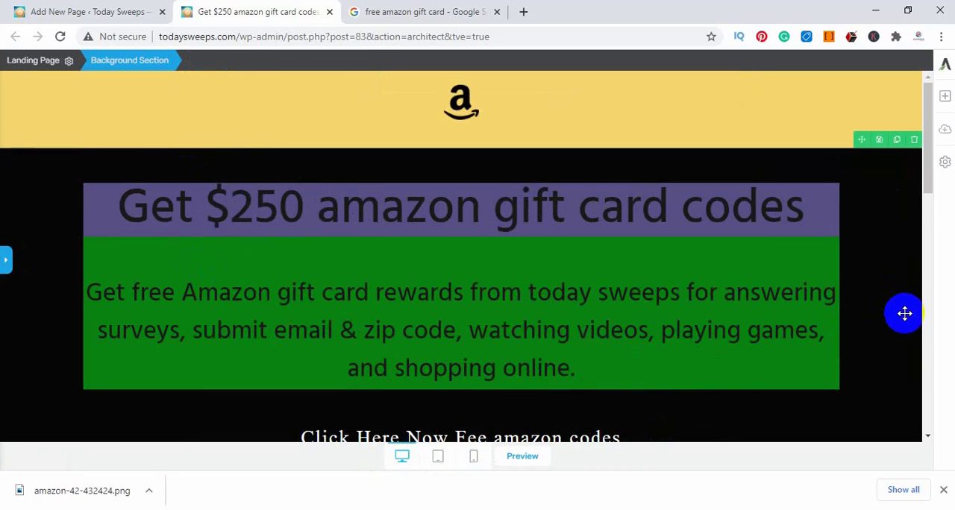
# Delete the empty background section below the blue copyright footer
pyautogui.scroll(-1, 904, 313)
pyautogui.scroll(-4, 893, 335)
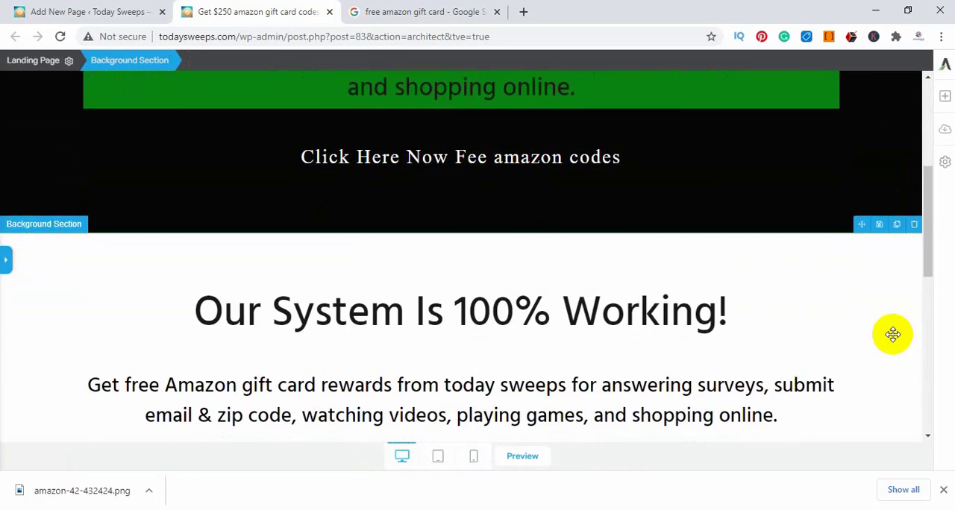
pyautogui.scroll(2, 545, 242)
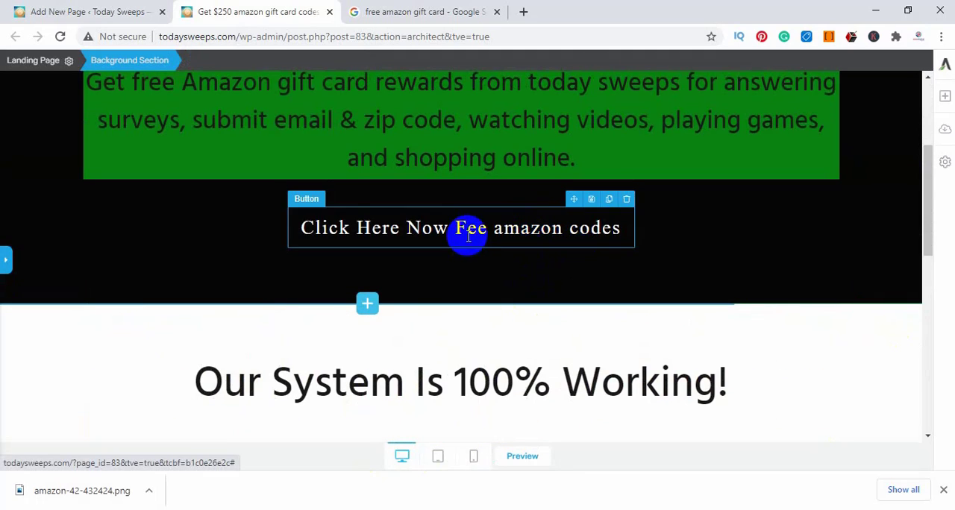
pyautogui.scroll(-3, 877, 314)
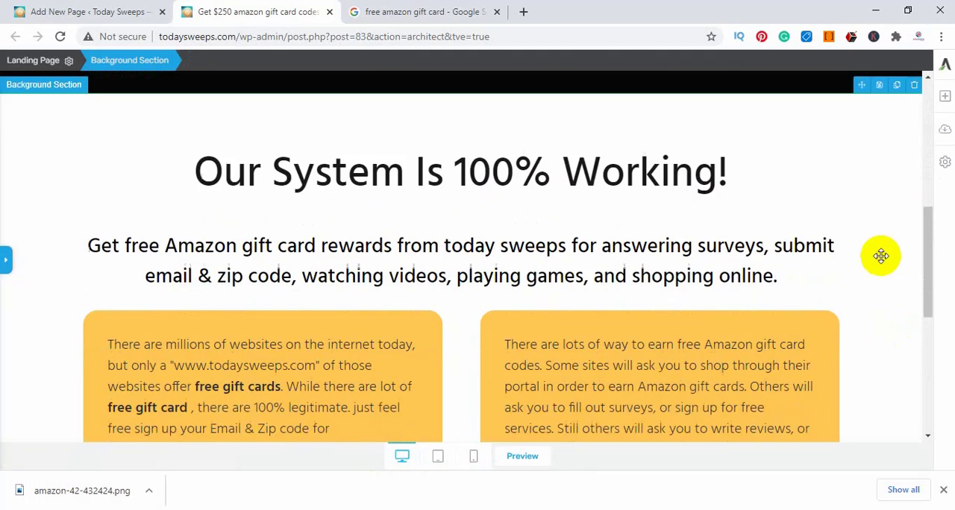
pyautogui.scroll(-5, 574, 239)
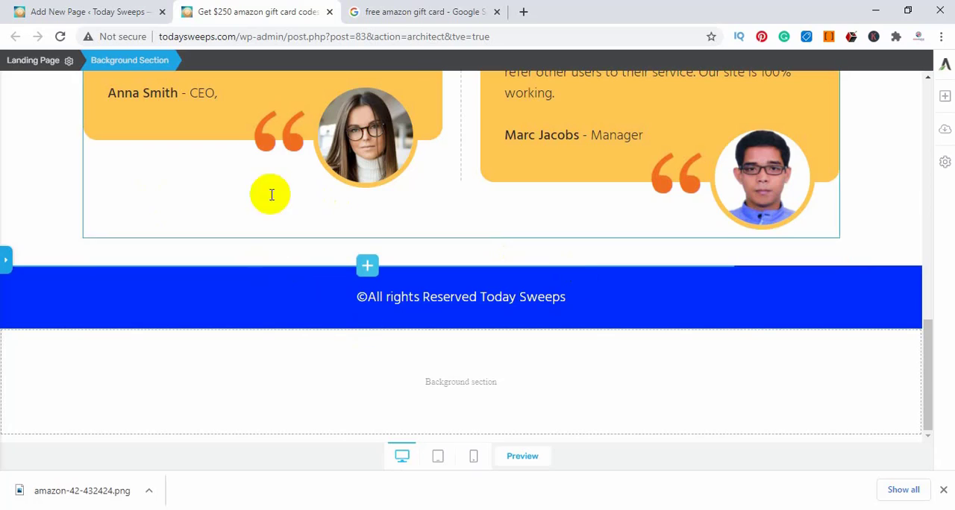
pyautogui.click(232, 381)
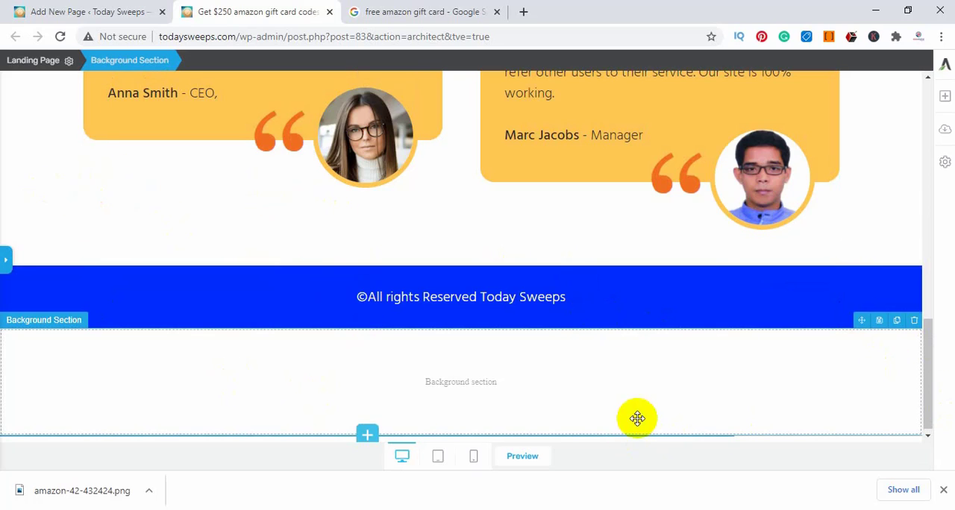
pyautogui.click(914, 320)
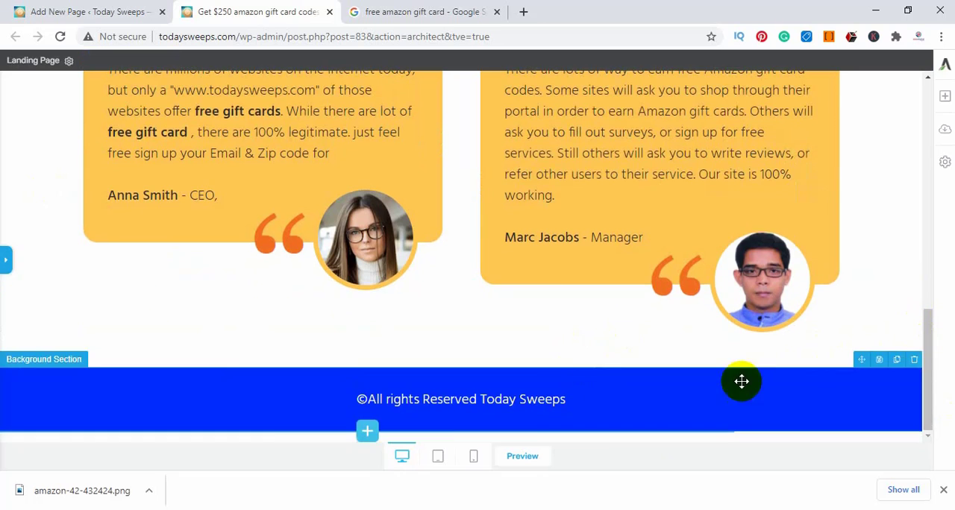
# Look over the whole landing page, from the logo and headline down to the testimonials
pyautogui.scroll(15, 741, 348)
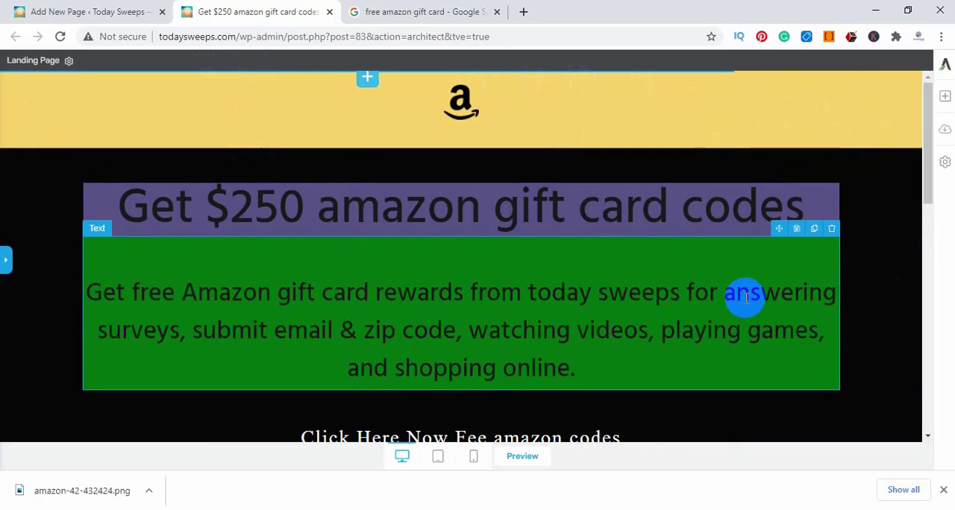
pyautogui.scroll(-3, 744, 296)
pyautogui.scroll(-5, 748, 301)
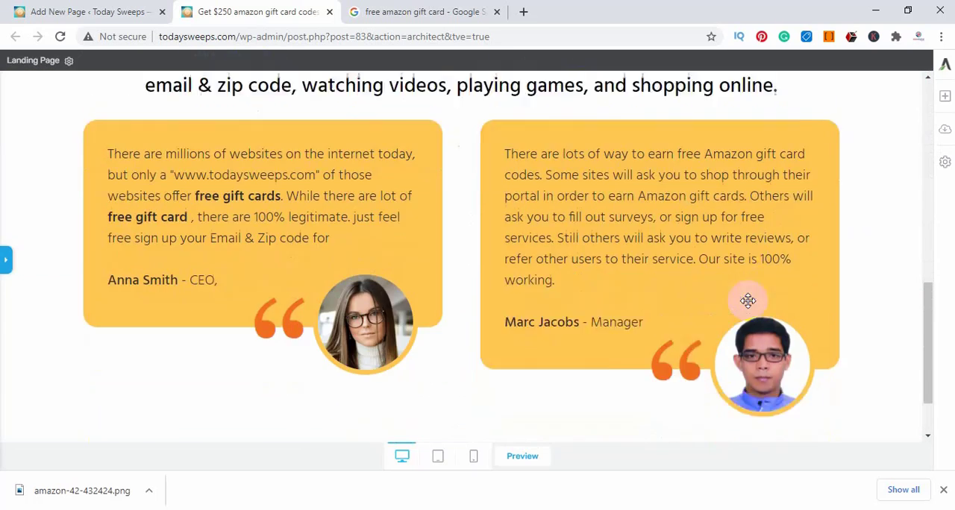
pyautogui.scroll(7, 725, 293)
pyautogui.scroll(-2, 724, 297)
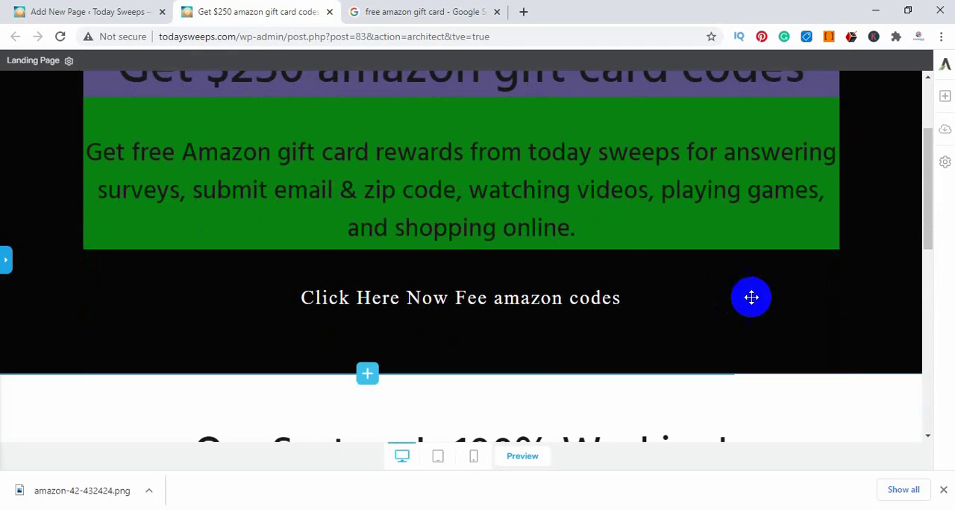
pyautogui.scroll(-1, 539, 320)
pyautogui.scroll(-3, 420, 231)
pyautogui.scroll(3, 337, 262)
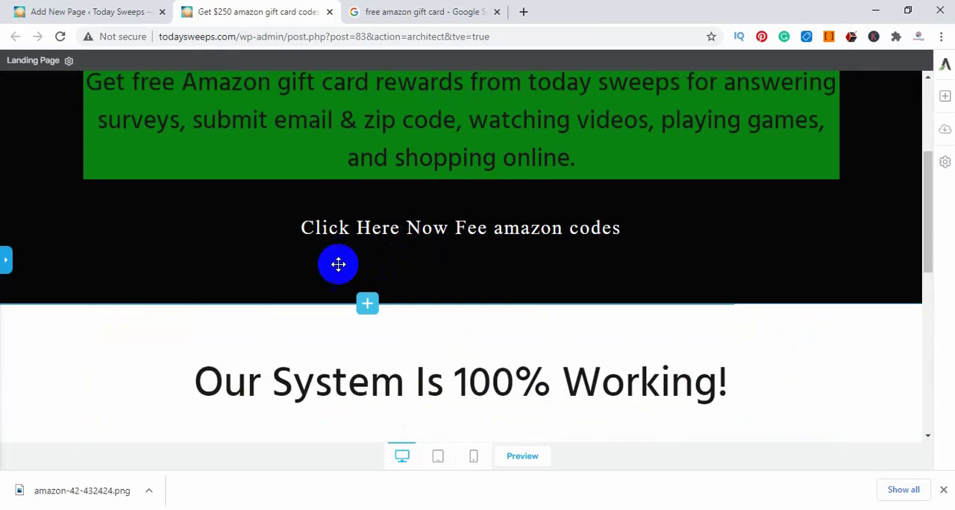
pyautogui.click(311, 229)
pyautogui.click(316, 228)
pyautogui.click(5, 259)
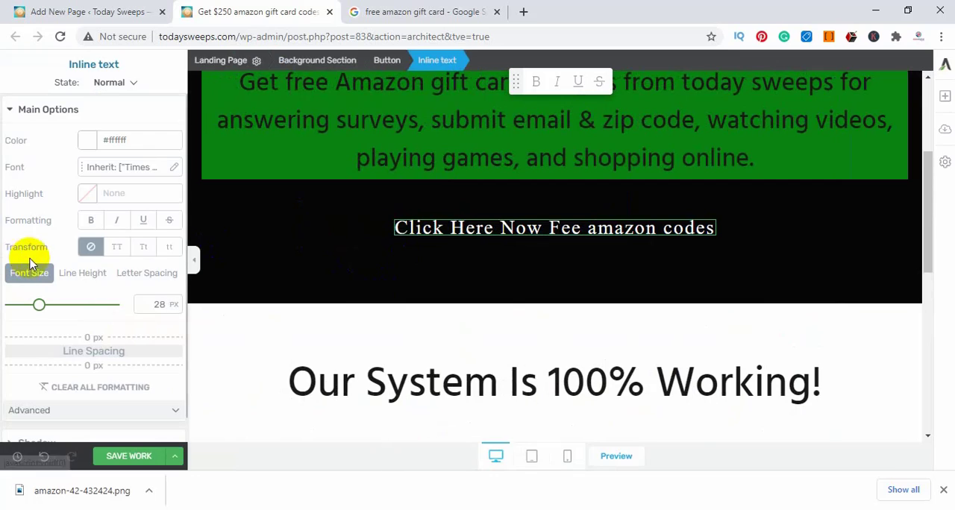
pyautogui.click(48, 110)
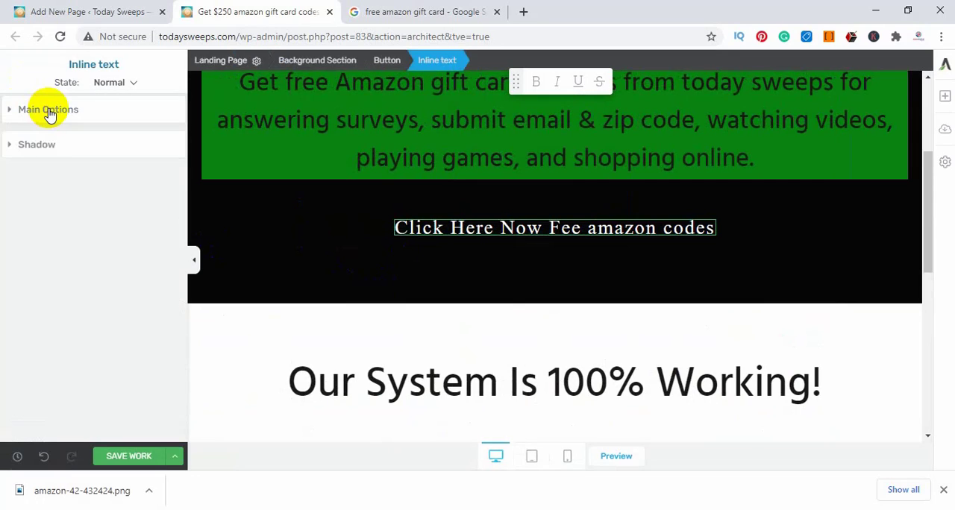
pyautogui.click(49, 111)
pyautogui.click(387, 229)
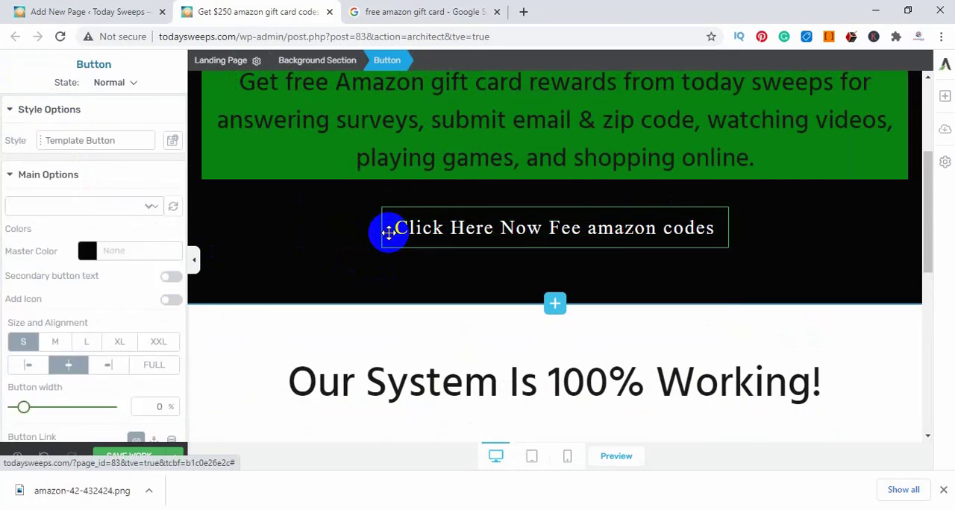
pyautogui.scroll(-1, 45, 403)
pyautogui.click(36, 376)
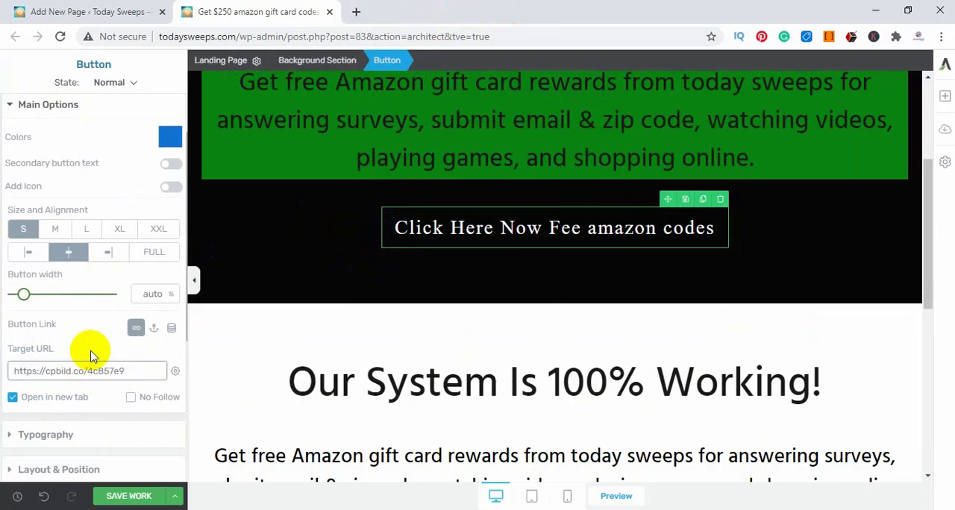
pyautogui.click(125, 498)
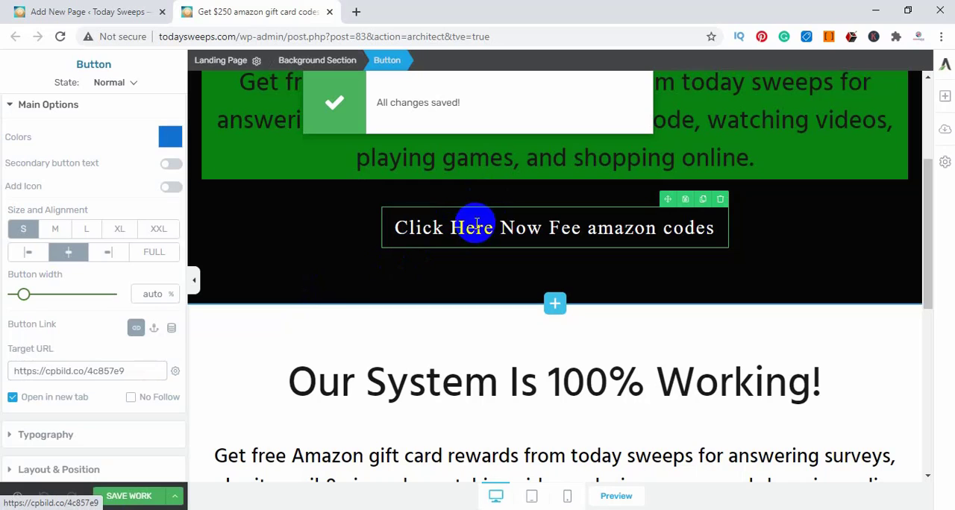
# Check the saved layout and publish the gift card page from its WordPress page editor
pyautogui.click(189, 278)
pyautogui.scroll(-7, 523, 330)
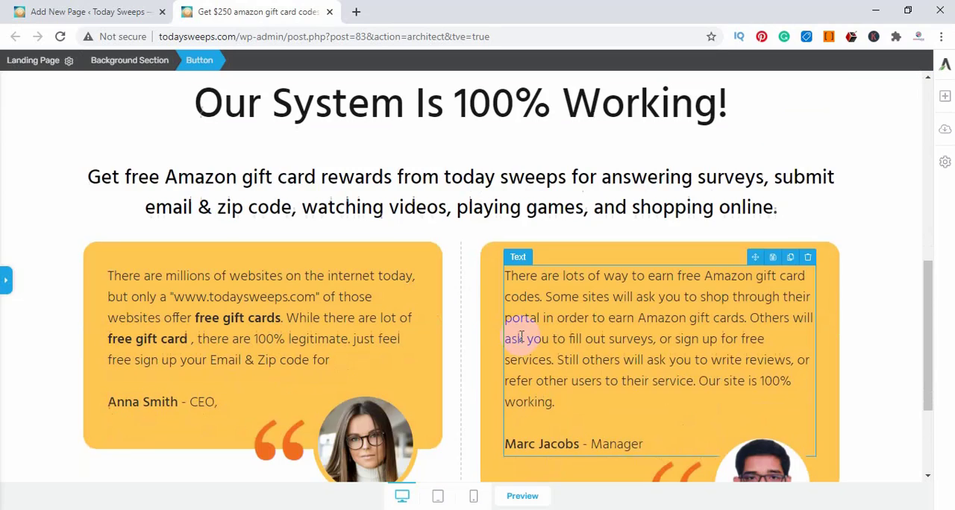
pyautogui.scroll(10, 590, 341)
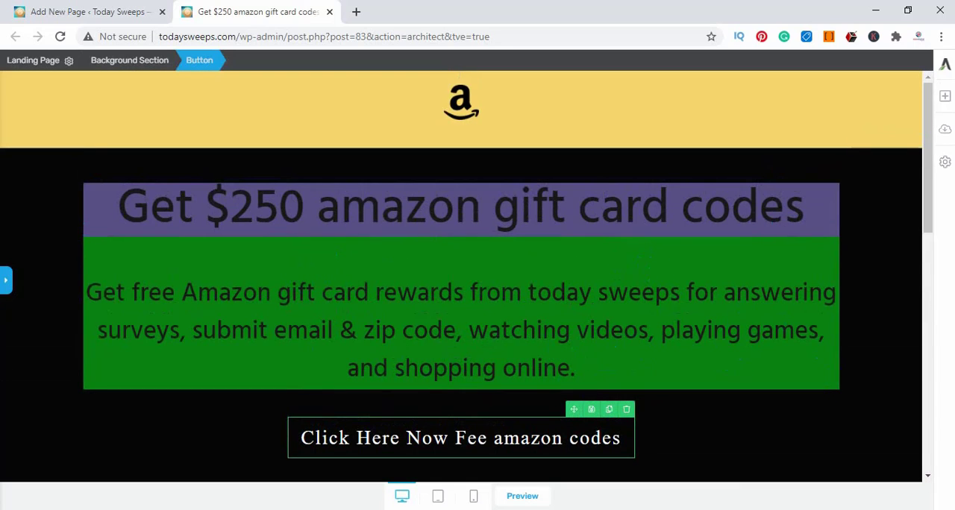
pyautogui.scroll(-6, 635, 331)
pyautogui.scroll(7, 590, 368)
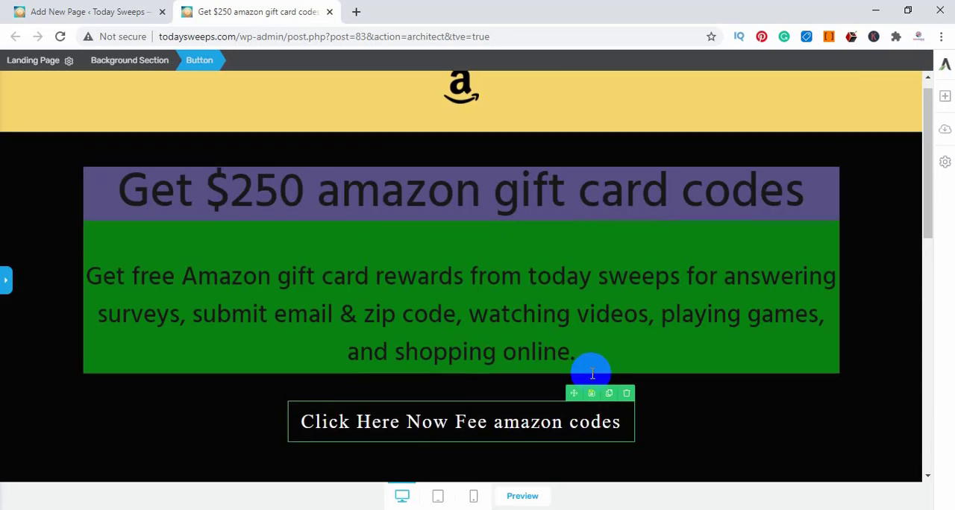
pyautogui.click(119, 16)
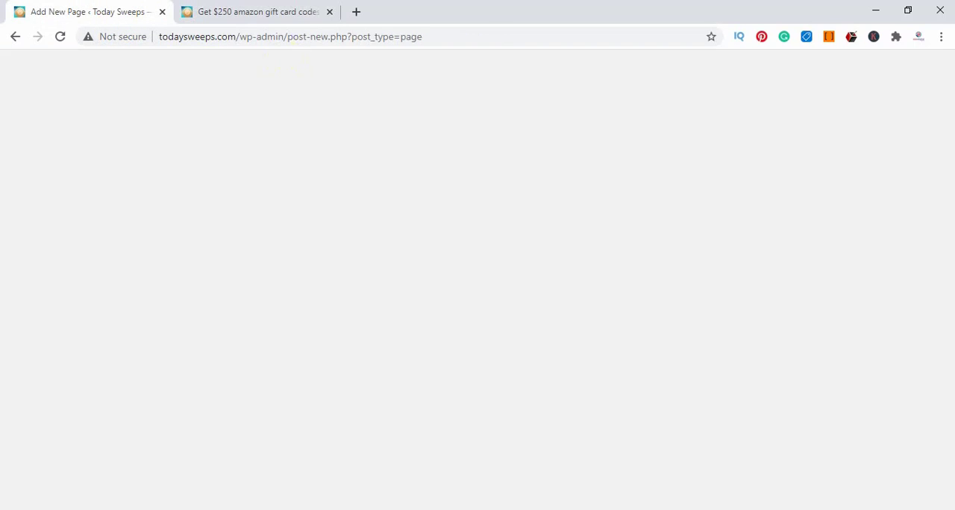
pyautogui.click(899, 310)
pyautogui.moveTo(56, 302)
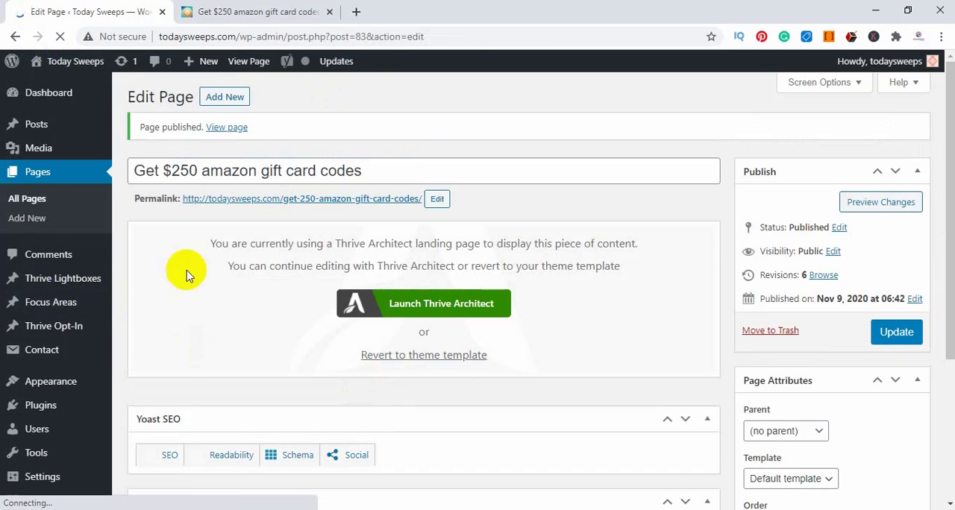
# View the published page and open its address, todaysweeps.com/get-250-amazon-gift-card-codes/, in an incognito window to check it as a visitor
pyautogui.click(229, 128)
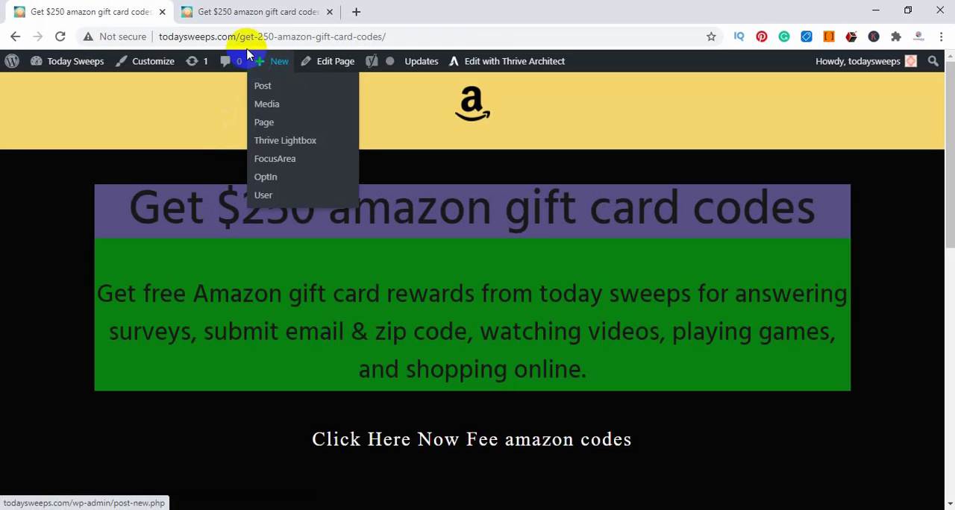
pyautogui.click(246, 39)
pyautogui.hotkey('ctrl', 'c')
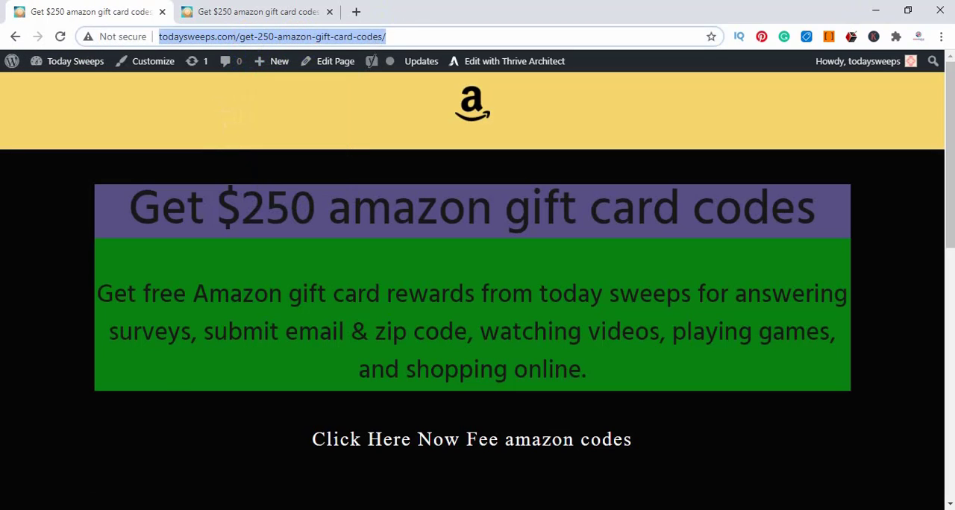
pyautogui.click(941, 37)
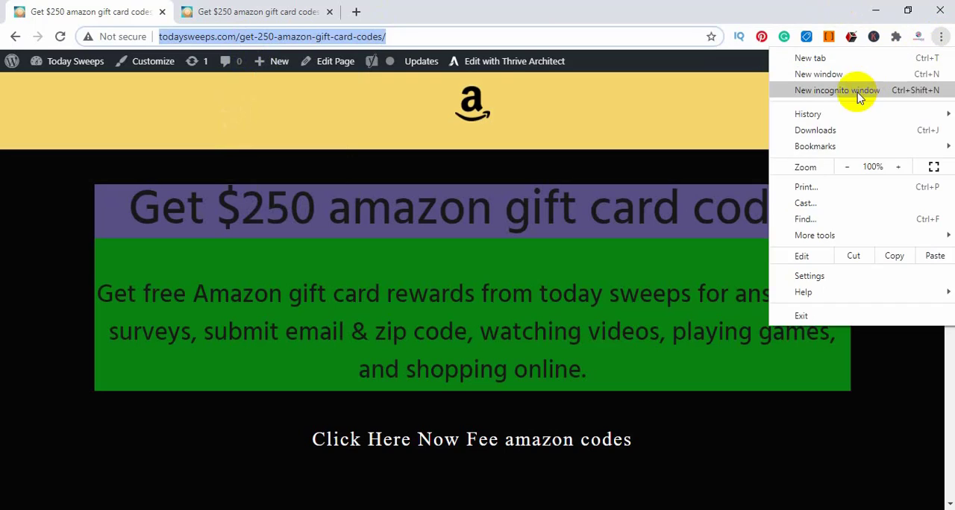
pyautogui.click(799, 92)
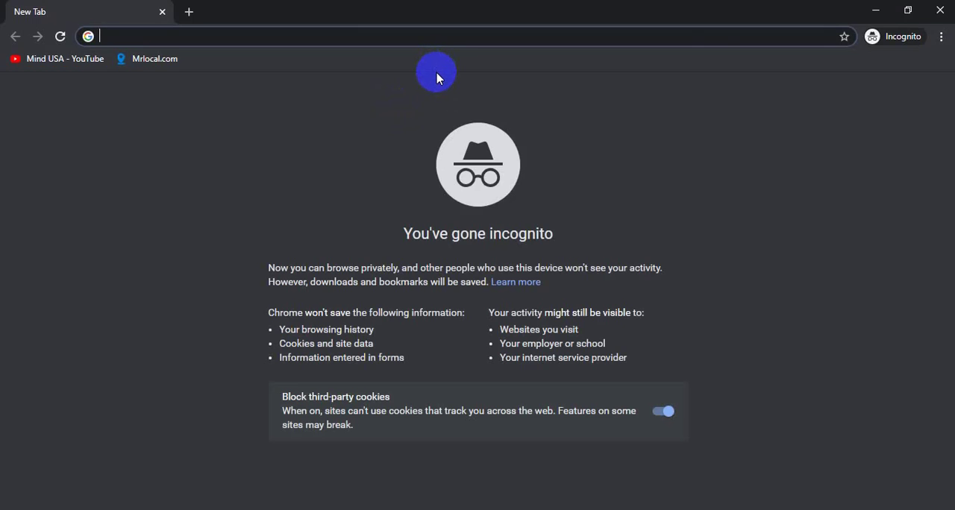
pyautogui.hotkey('ctrl', 'v')
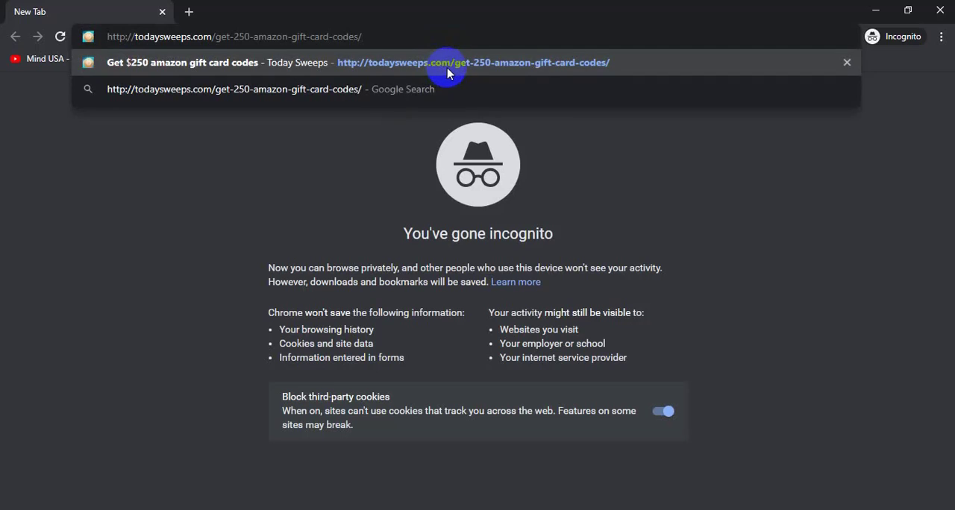
pyautogui.click(448, 66)
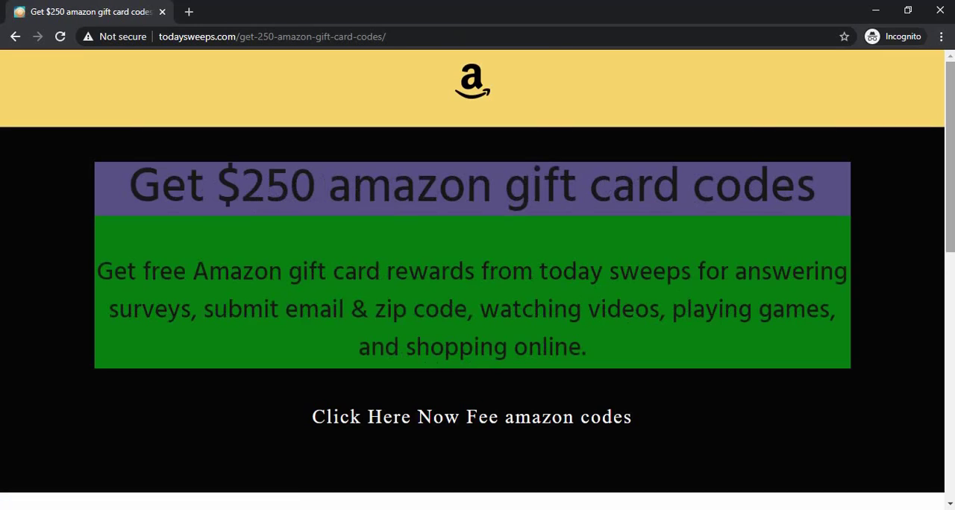
pyautogui.scroll(-1, 716, 286)
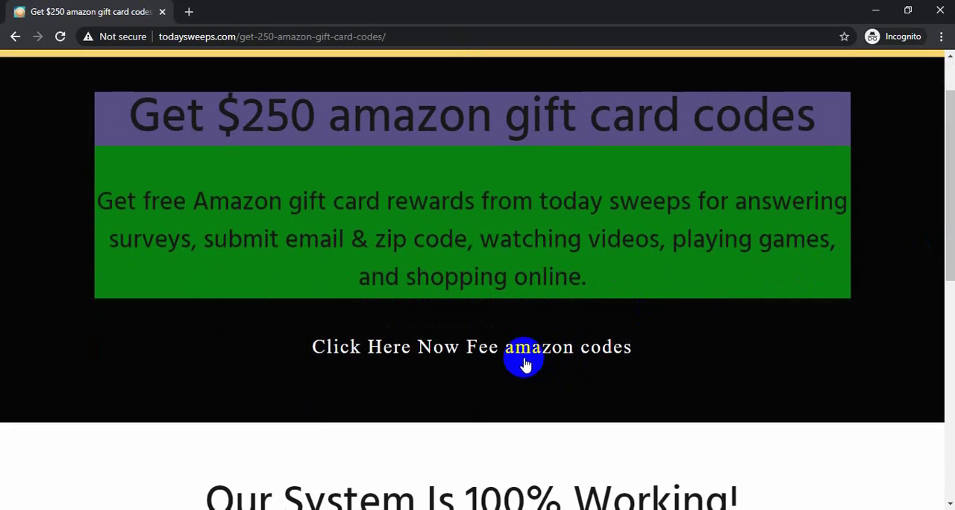
# Test the "Click Here Now Fee amazon codes" link and its human verification offers, then close the offer page and minimize the incognito window
pyautogui.click(946, 312)
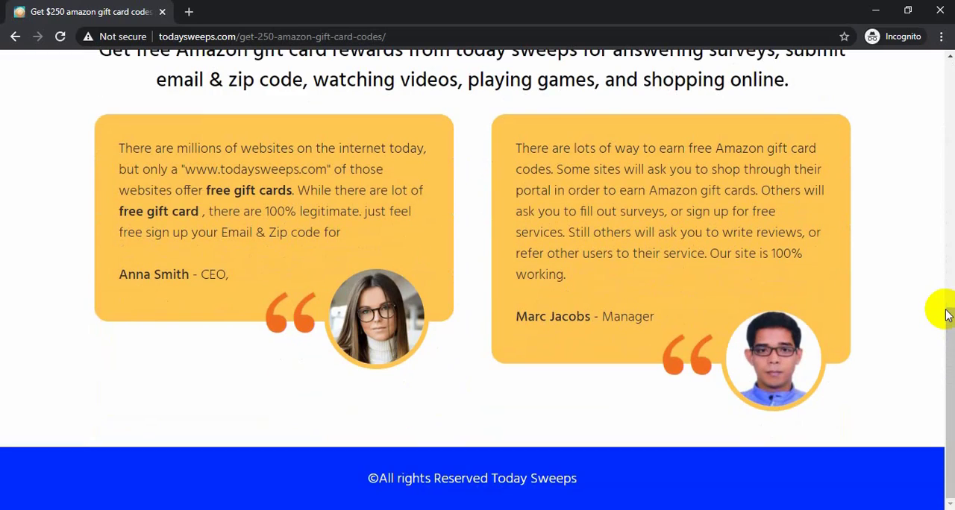
pyautogui.click(946, 312)
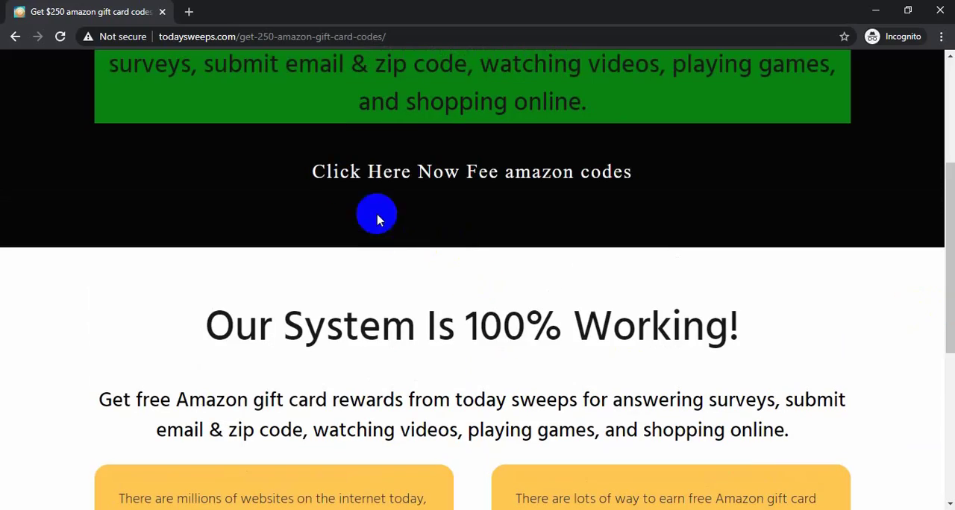
pyautogui.click(492, 175)
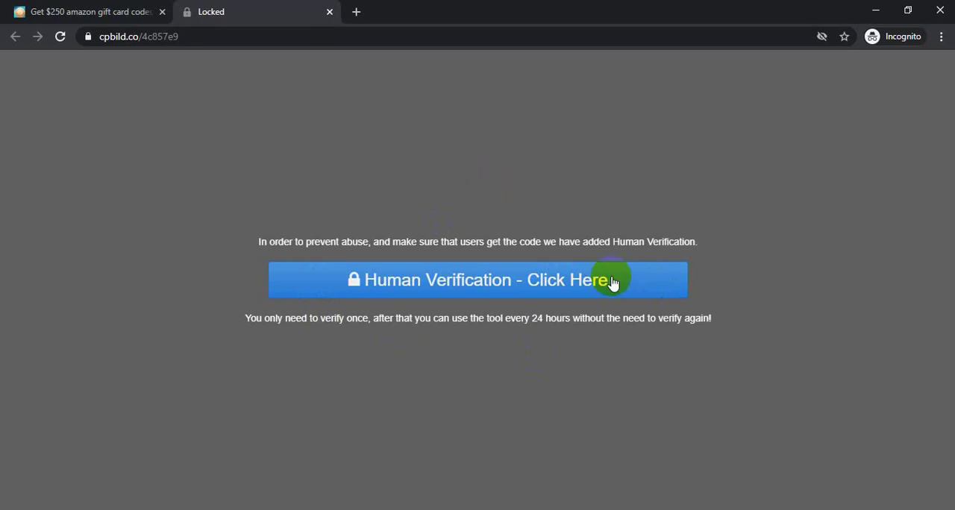
pyautogui.click(527, 286)
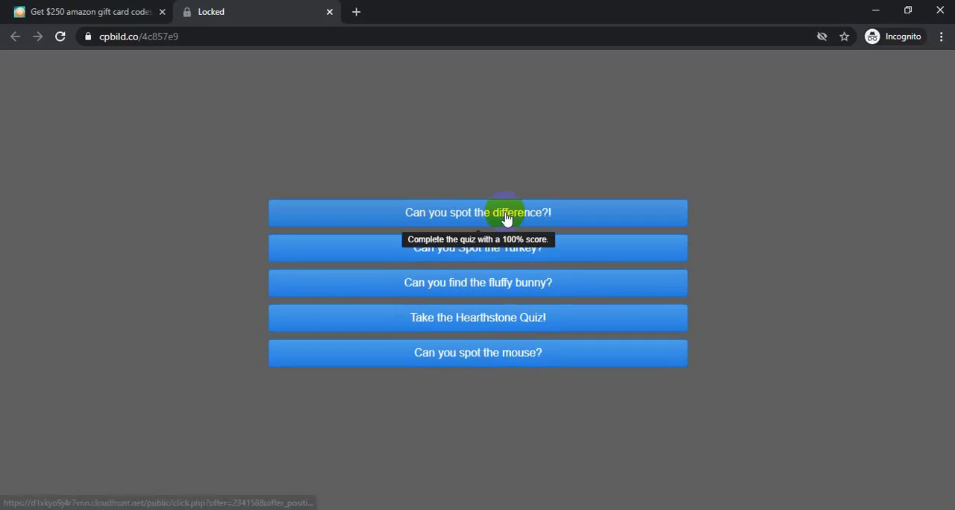
pyautogui.click(327, 12)
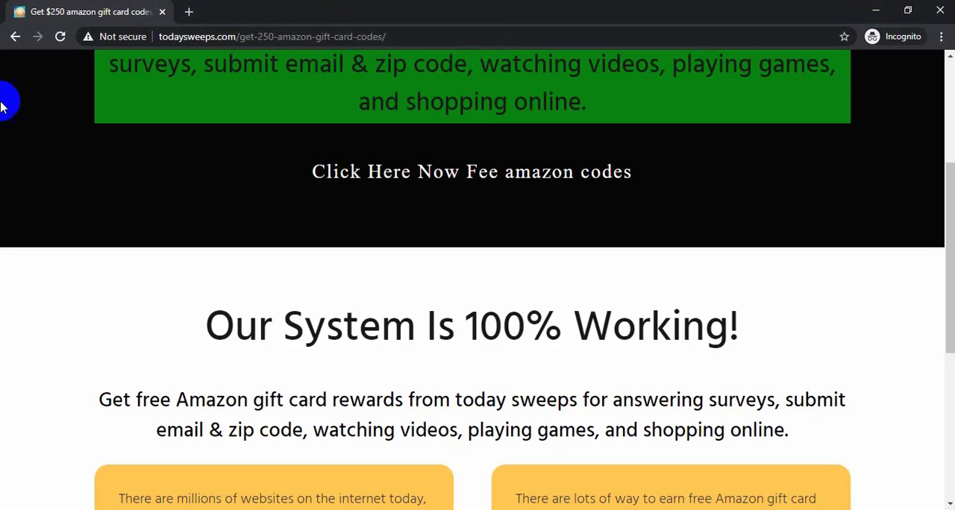
pyautogui.click(873, 12)
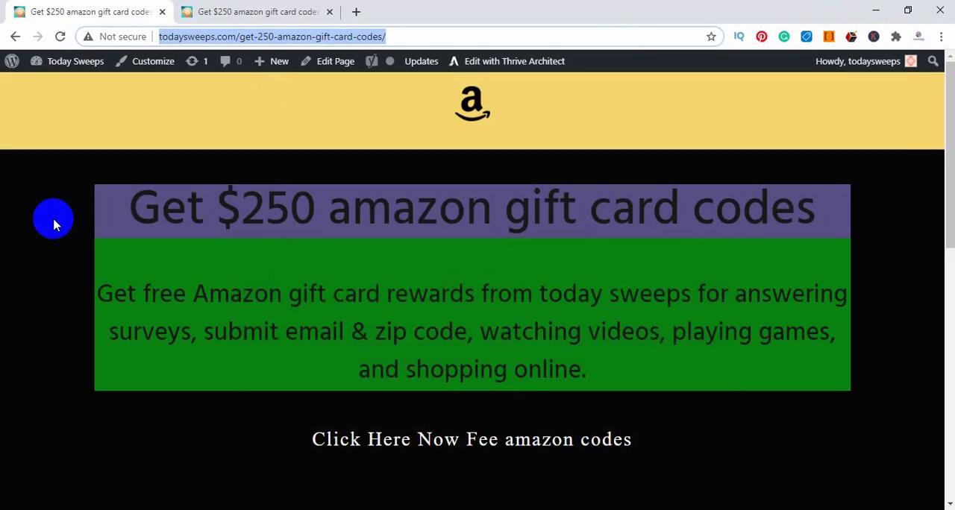
# Go from the published page to the Today Sweeps WordPress dashboard and open the site's Reading settings
pyautogui.click(242, 13)
pyautogui.click(49, 8)
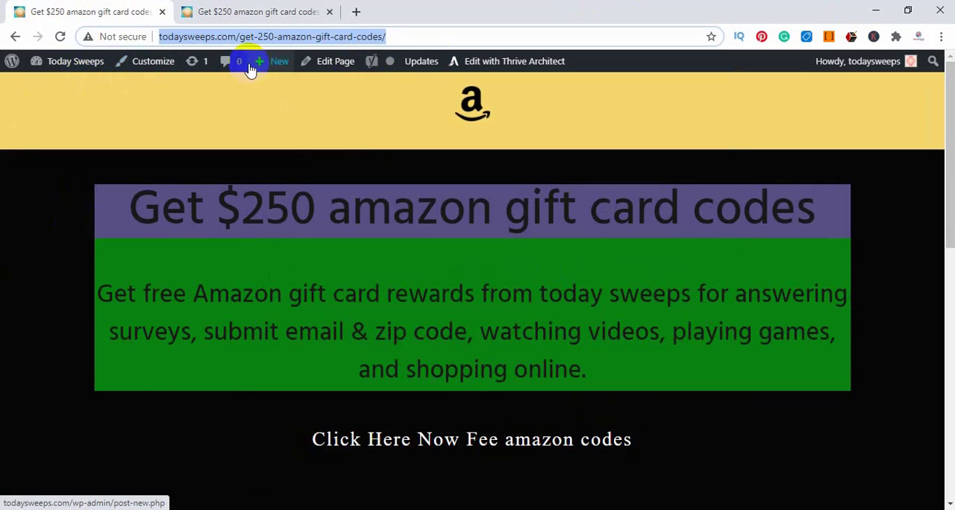
pyautogui.moveTo(67, 65)
pyautogui.click(47, 88)
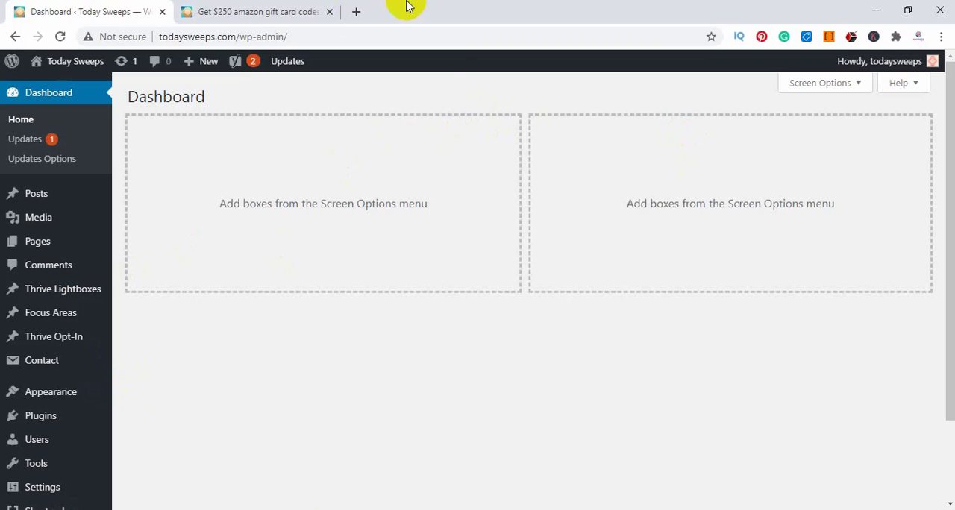
pyautogui.scroll(-2, 19, 298)
pyautogui.moveTo(71, 349)
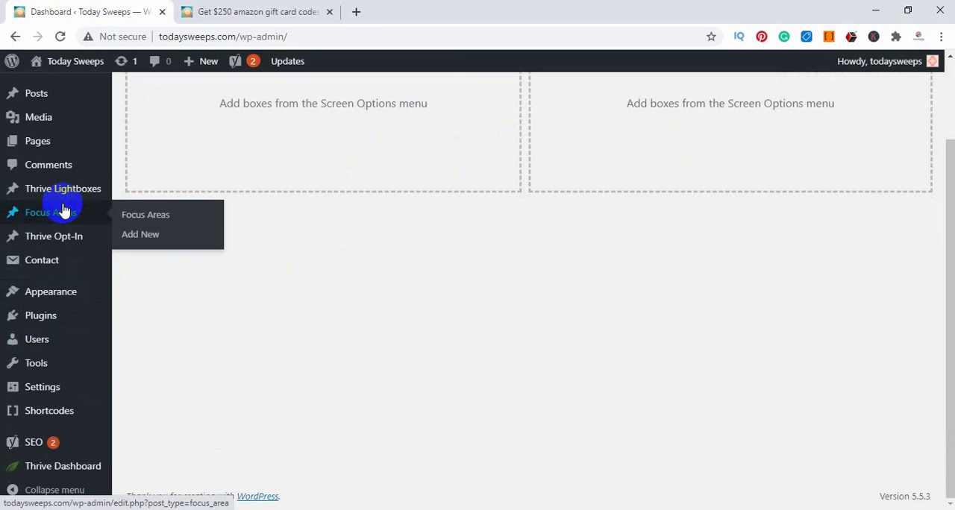
pyautogui.moveTo(45, 372)
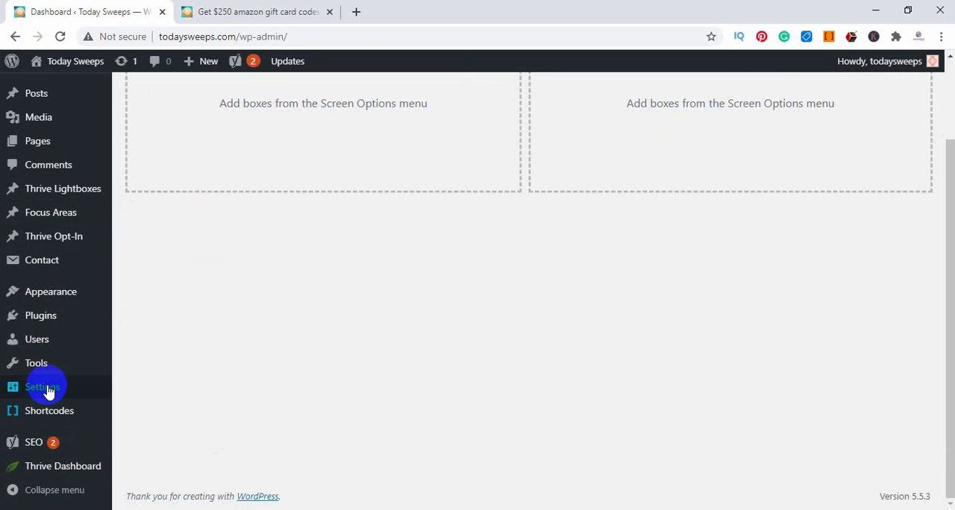
pyautogui.moveTo(47, 390)
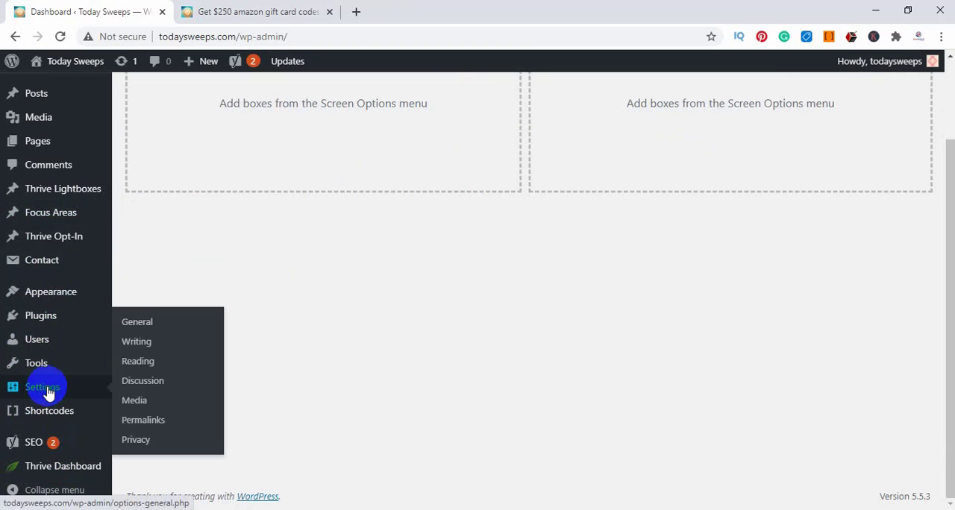
pyautogui.click(136, 363)
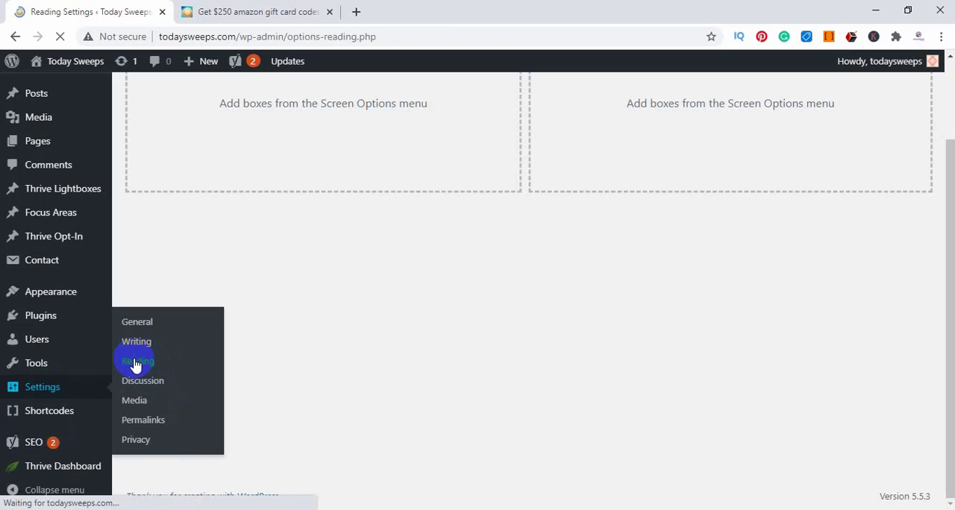
# Set the homepage to the static page "Get $250 amazon gift card codes" and save the Reading settings
pyautogui.click(288, 155)
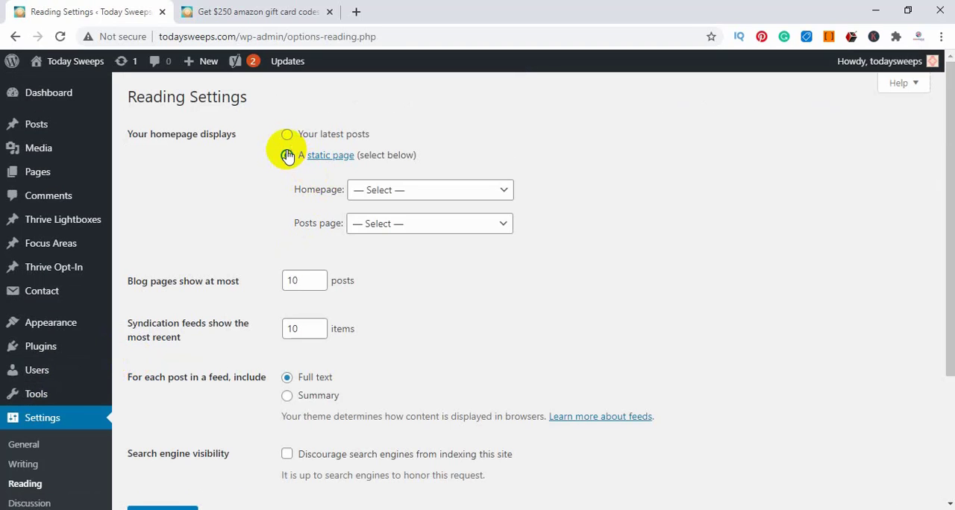
pyautogui.click(440, 189)
pyautogui.click(457, 237)
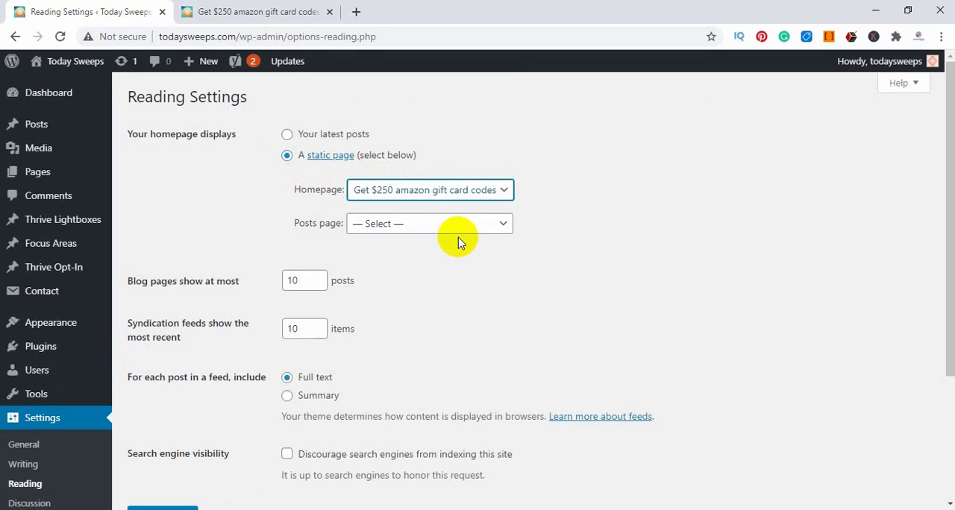
pyautogui.scroll(-3, 458, 243)
pyautogui.click(174, 341)
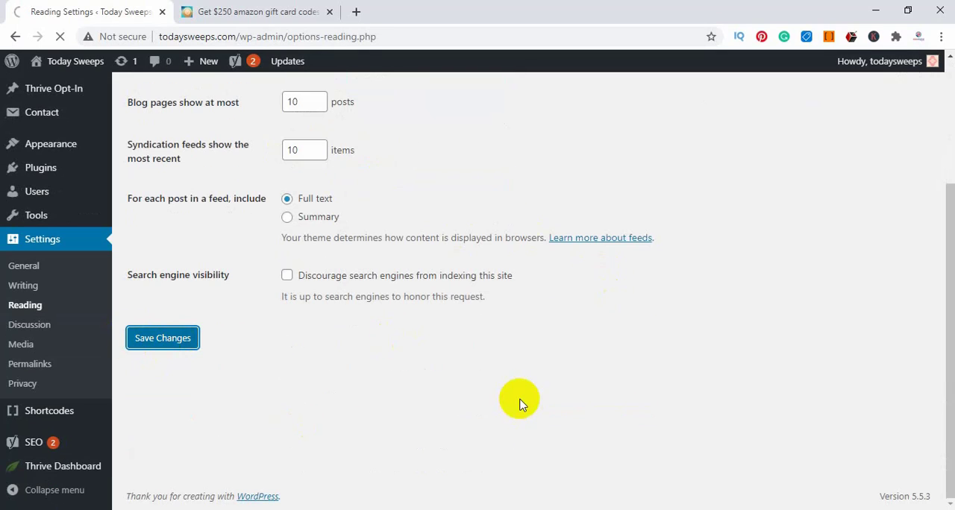
# Log out of WordPress and open todaysweeps.com in a fresh browser tab, closing the two old tabs
pyautogui.moveTo(932, 65)
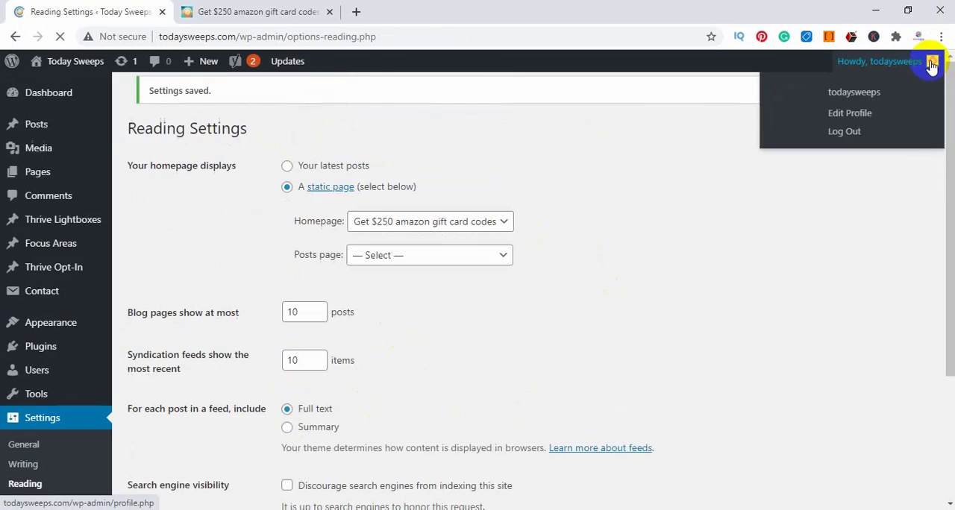
pyautogui.click(846, 128)
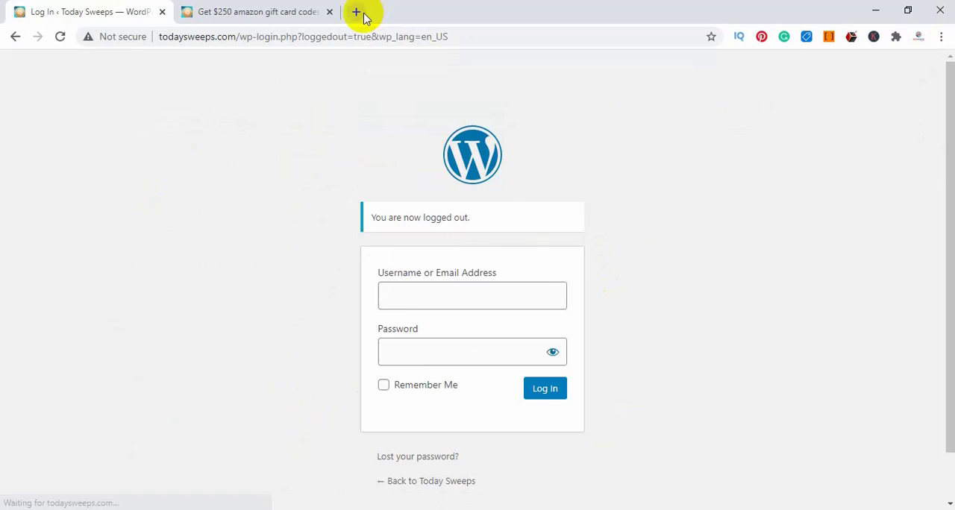
pyautogui.click(357, 12)
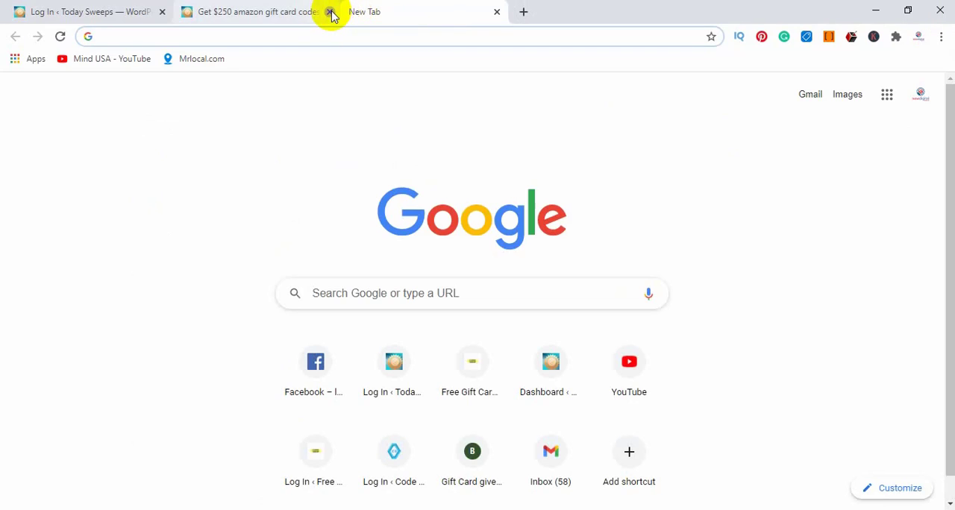
pyautogui.click(329, 12)
pyautogui.click(162, 12)
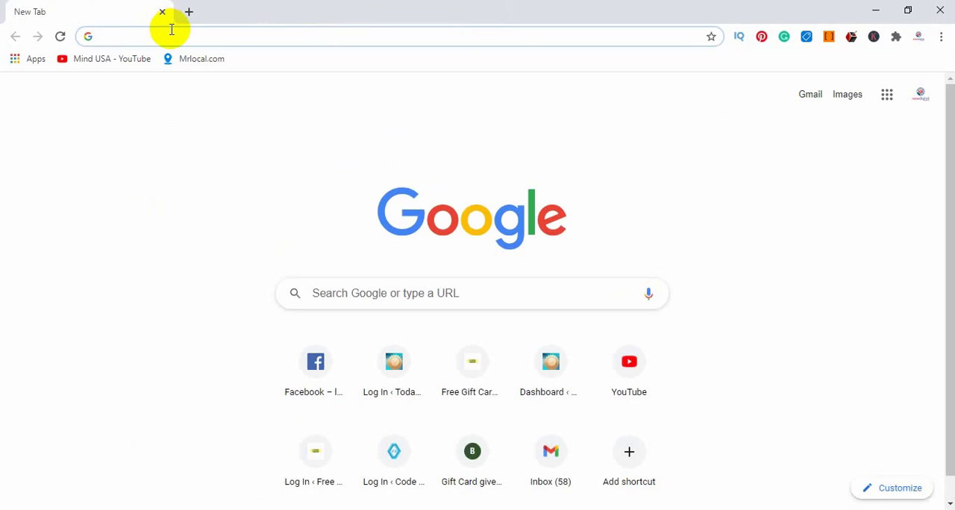
pyautogui.write('todaysweeps.com')
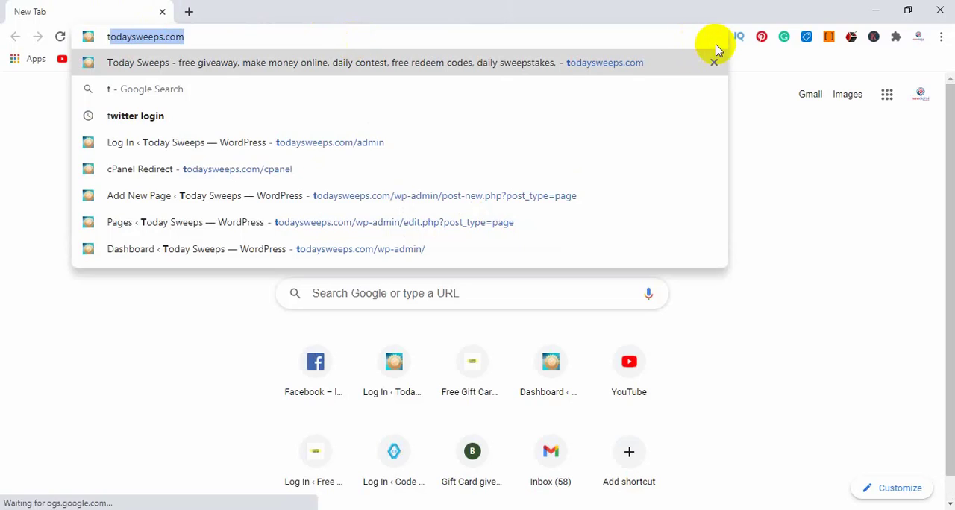
pyautogui.press('Return')
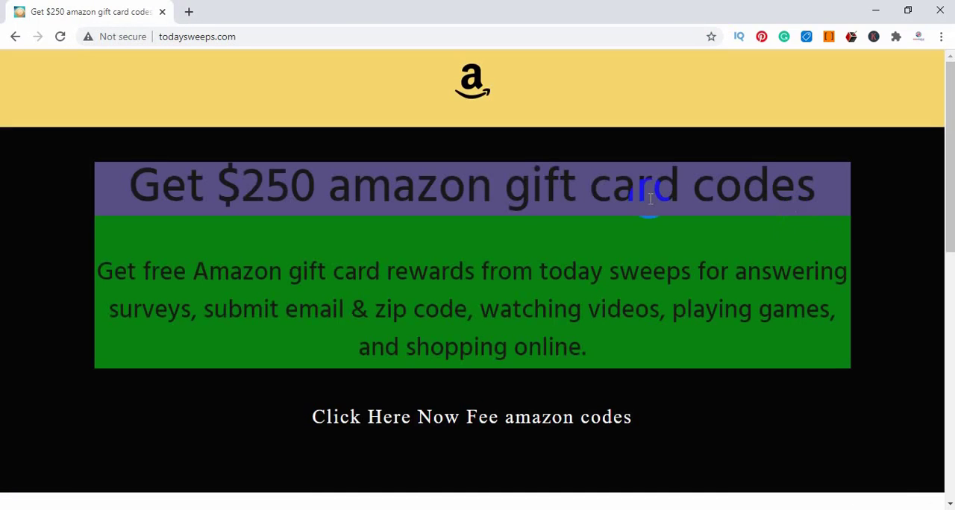
# Examine the todaysweeps.com homepage as a visitor, from the logo, headline and offer link down to the testimonials and footer
pyautogui.scroll(-8, 650, 200)
pyautogui.scroll(7, 718, 256)
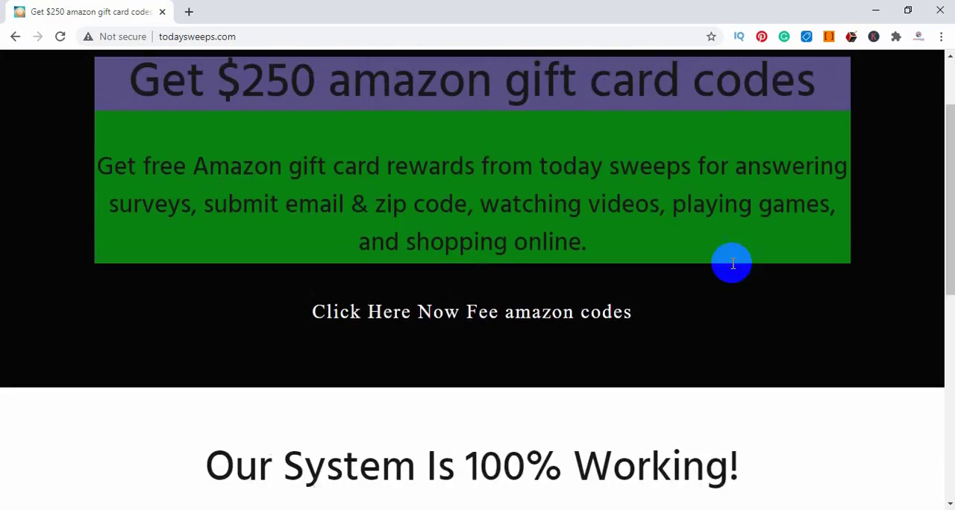
pyautogui.scroll(2, 731, 262)
pyautogui.scroll(-8, 497, 207)
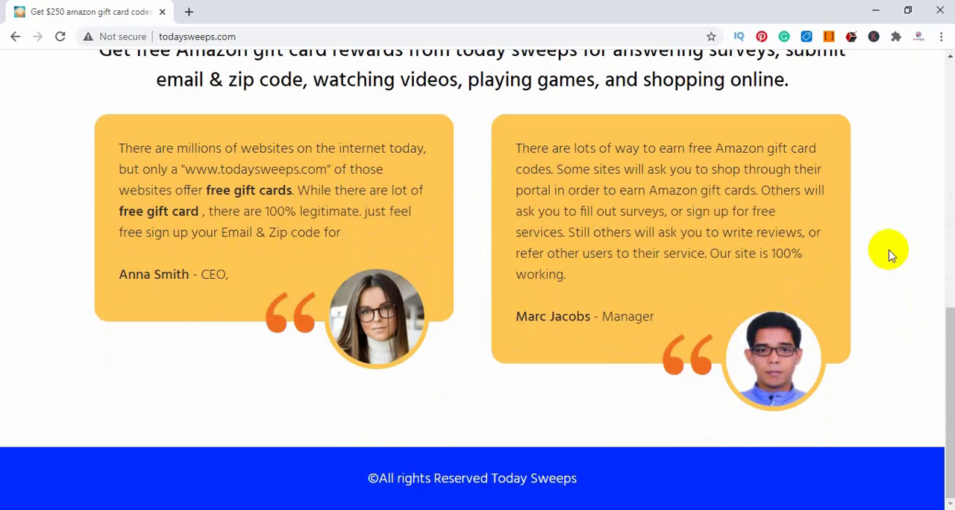
pyautogui.scroll(3, 667, 252)
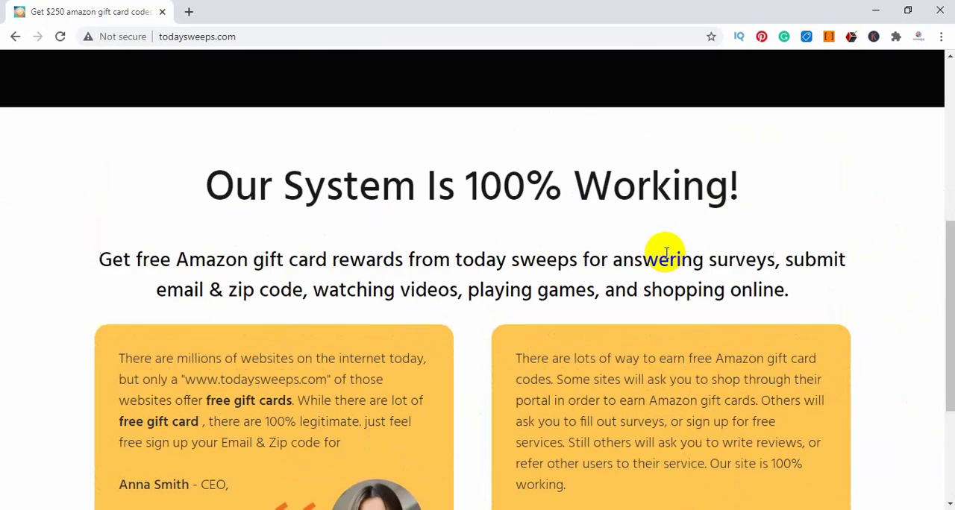
pyautogui.scroll(5, 665, 251)
pyautogui.scroll(-8, 665, 251)
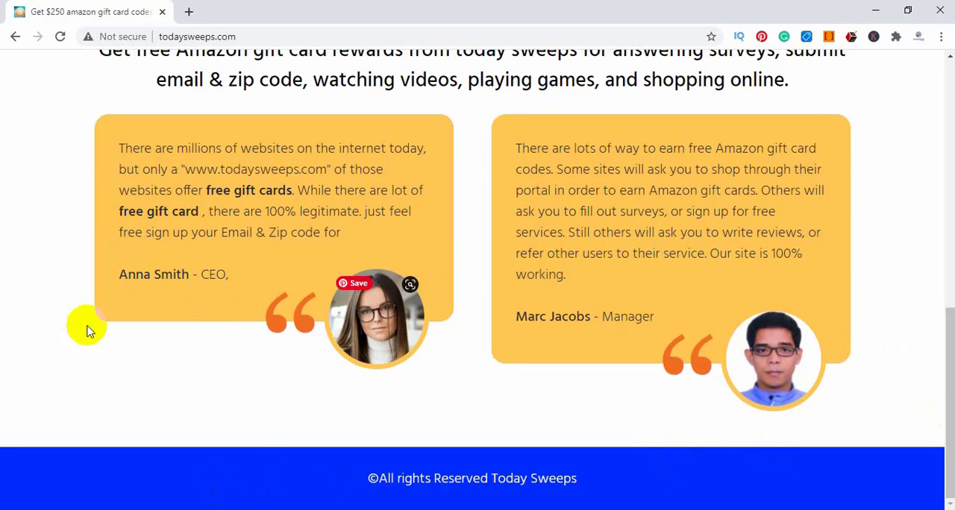
pyautogui.scroll(6, 234, 239)
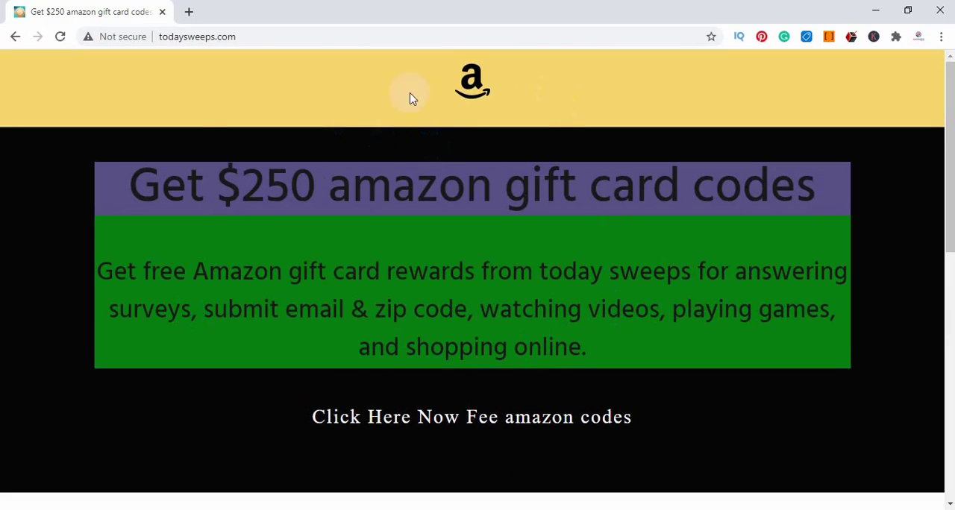
pyautogui.scroll(-3, 559, 309)
pyautogui.scroll(3, 752, 284)
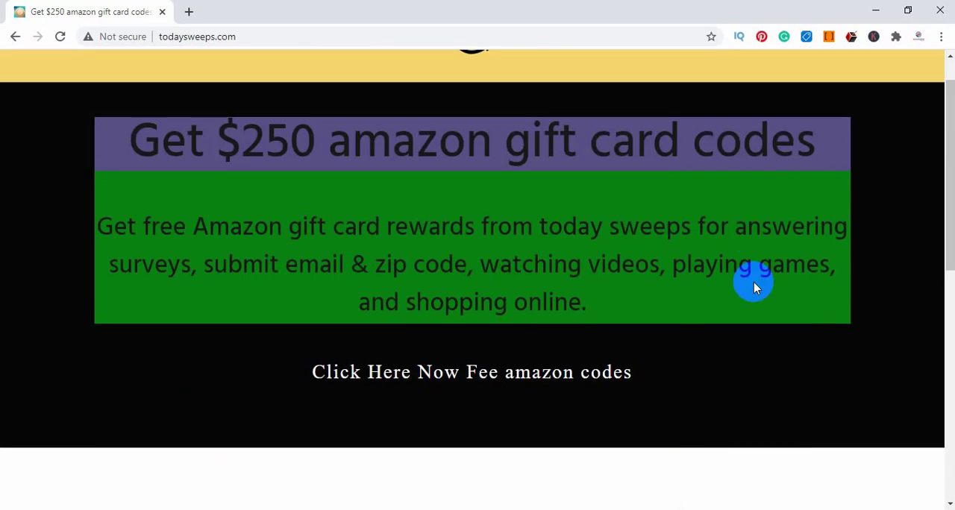
pyautogui.scroll(-6, 676, 352)
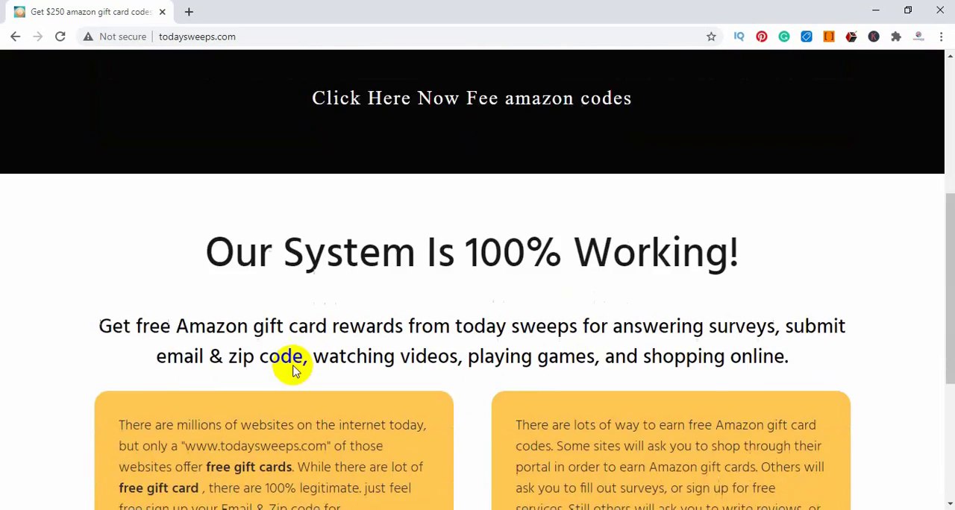
pyautogui.scroll(-1, 881, 451)
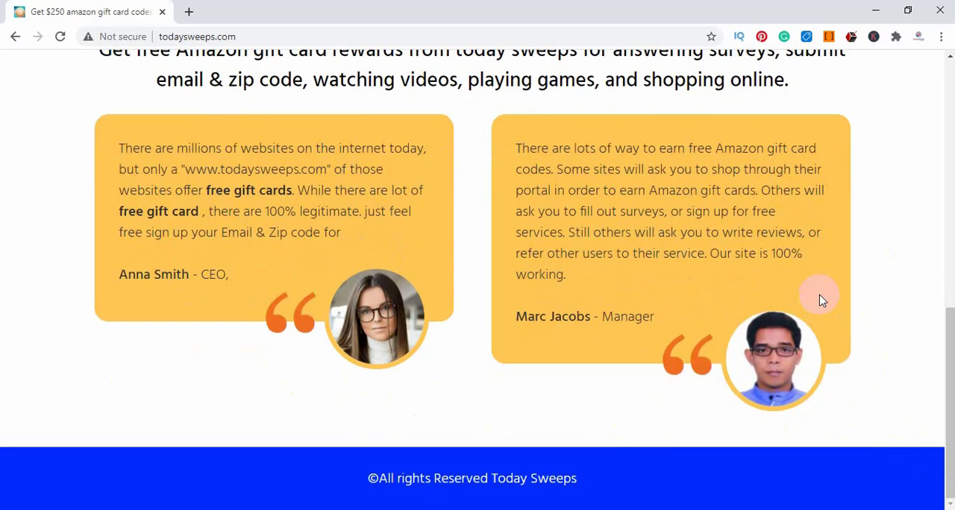
pyautogui.scroll(4, 633, 249)
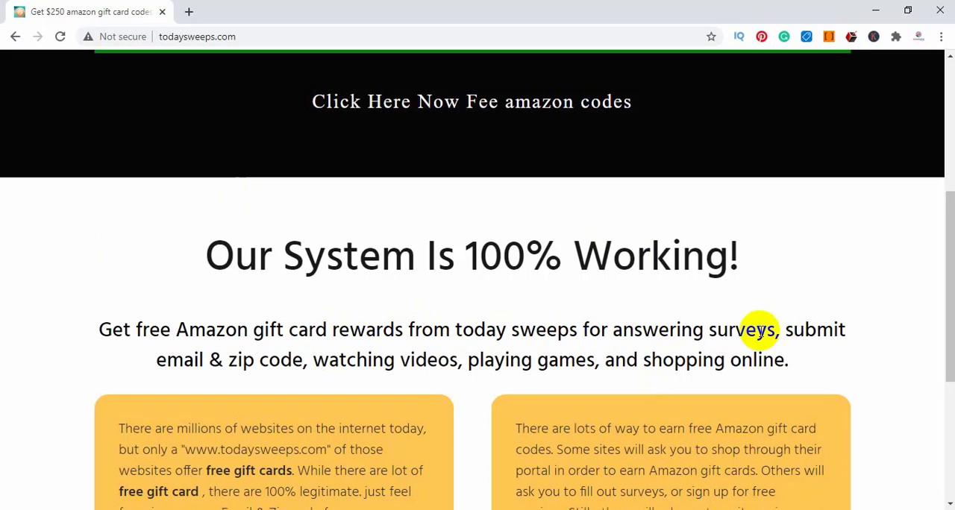
pyautogui.scroll(4, 359, 371)
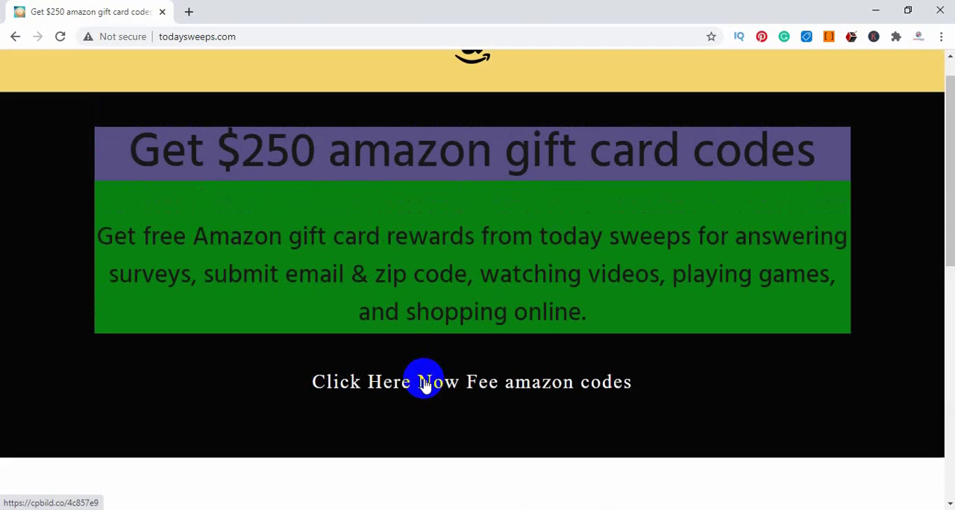
pyautogui.scroll(1, 424, 386)
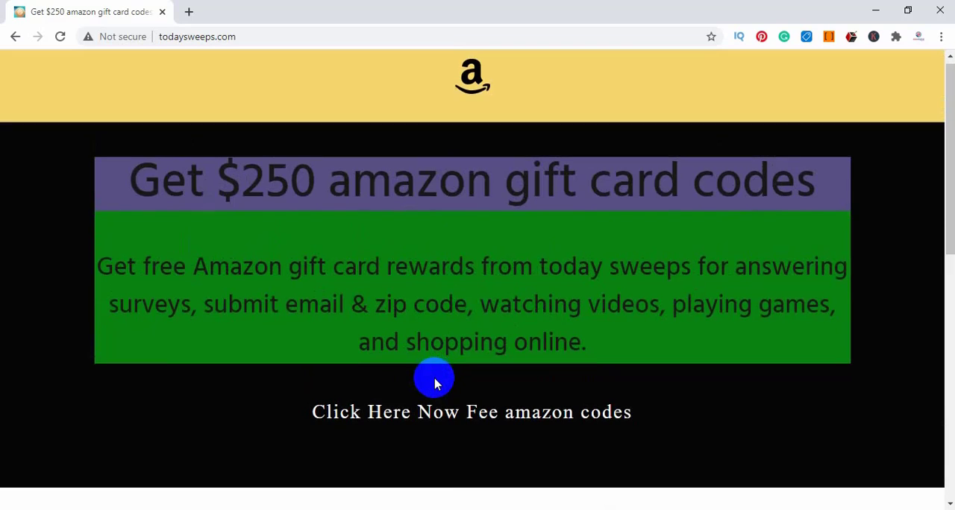
pyautogui.scroll(-8, 485, 377)
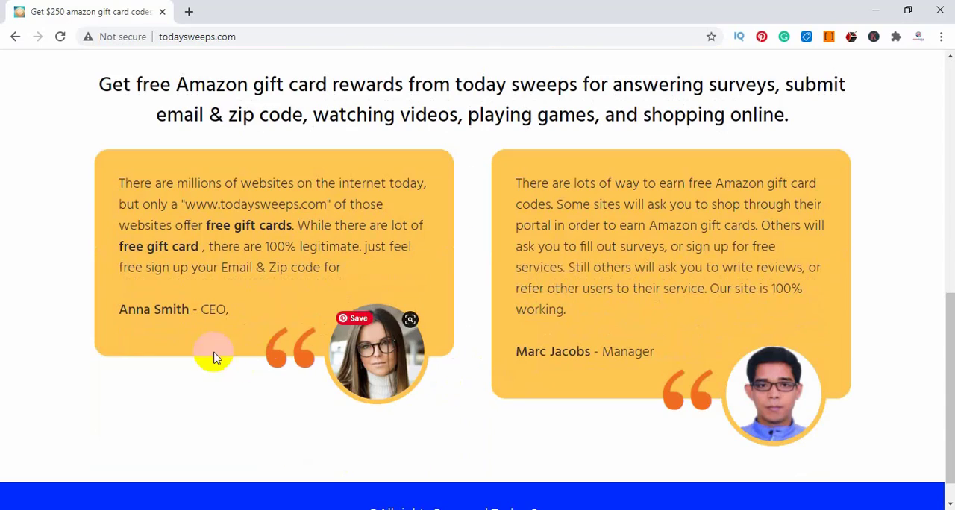